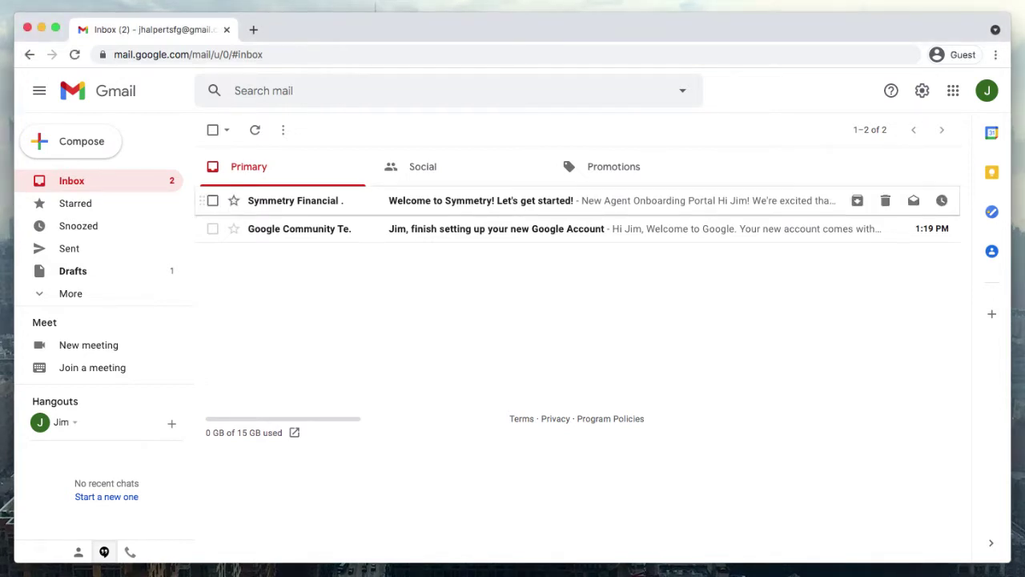
- Open the 'Welcome to Symmetry!' email and select the invitation code under Step 1
click(481, 200)
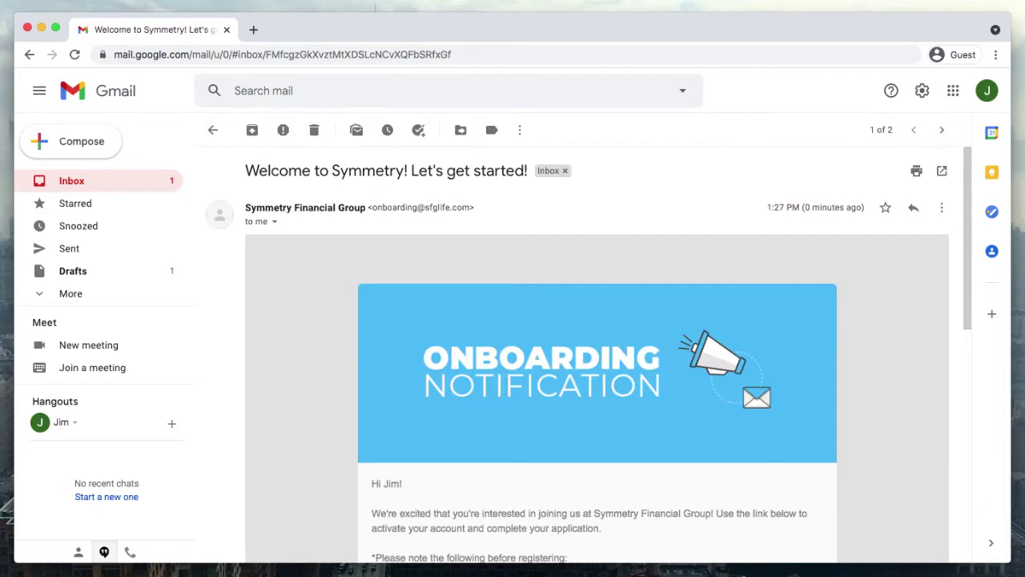
scroll(589, 355, down, 1)
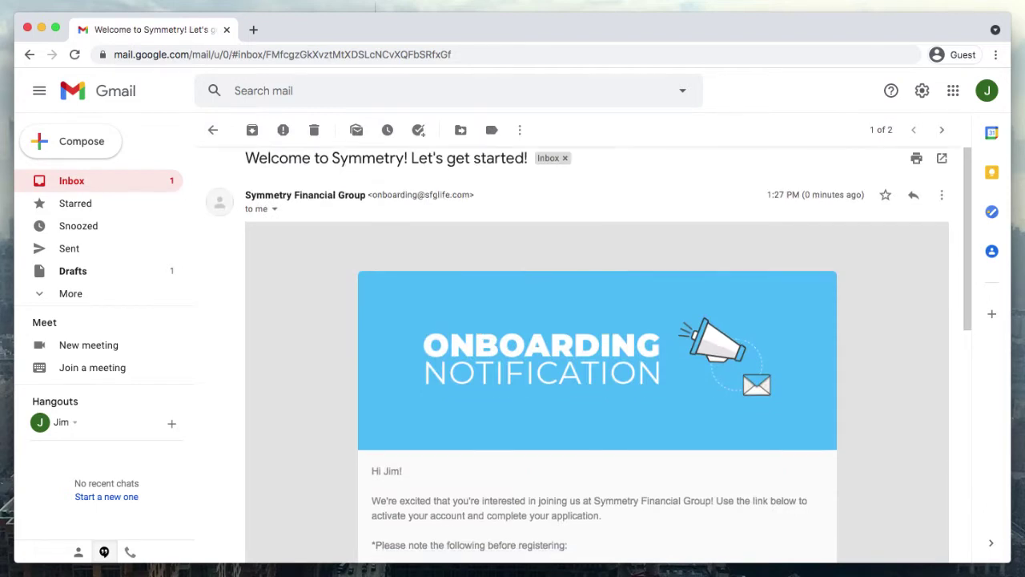
scroll(597, 355, down, 3)
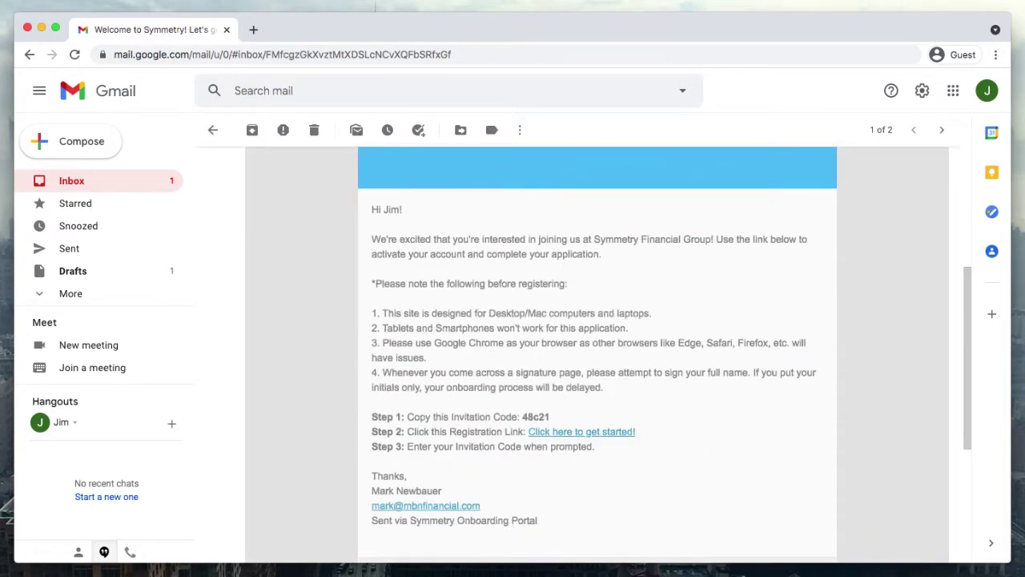
scroll(596, 355, down, 2)
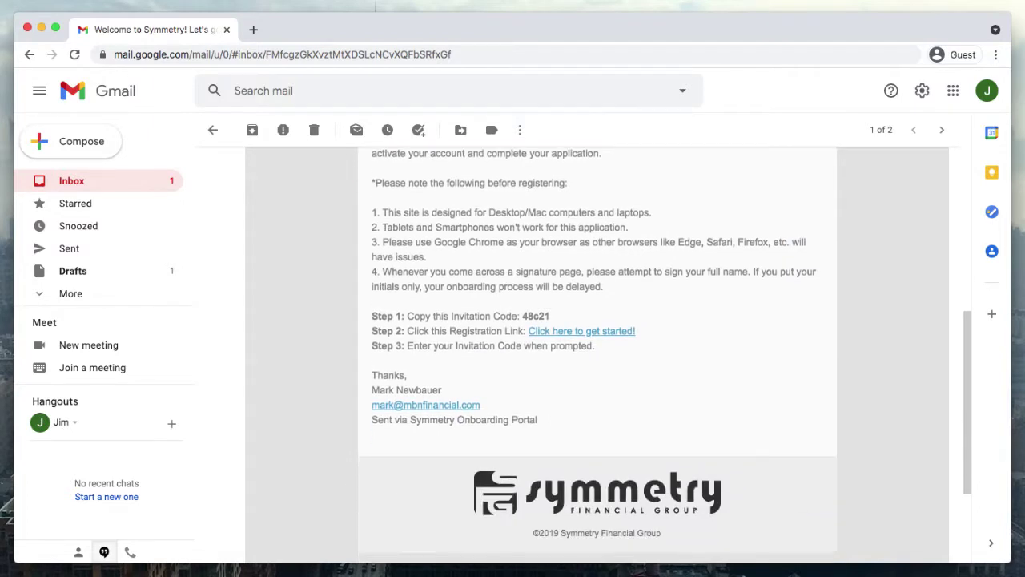
double_click(536, 315)
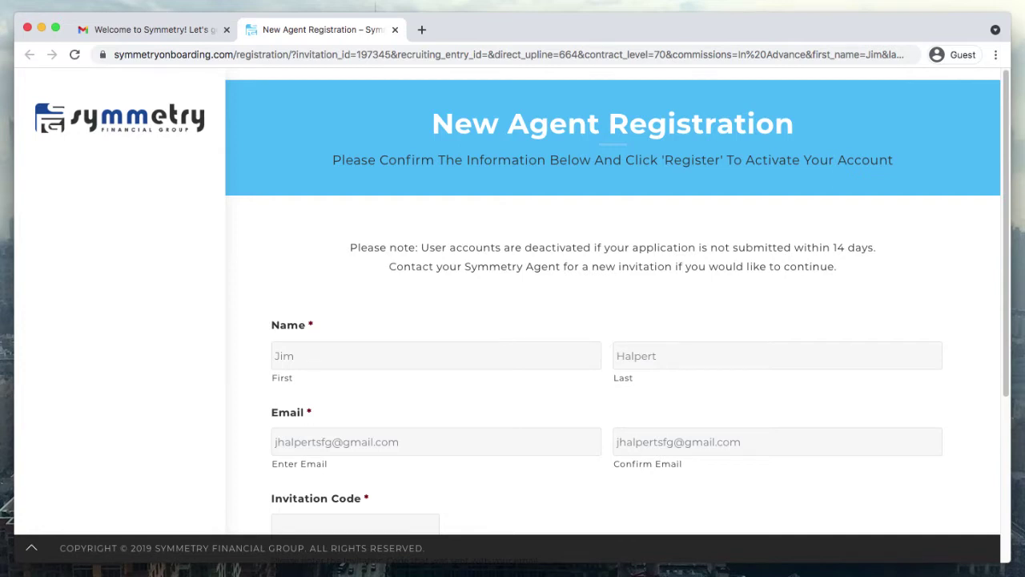
- Enter the invitation code on the New Agent Registration form
scroll(613, 321, down, 5)
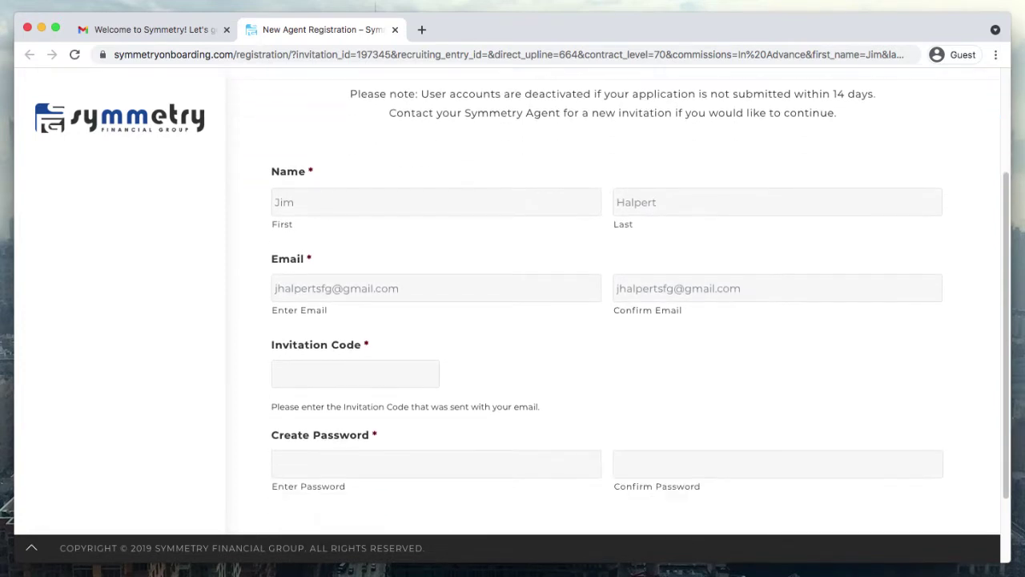
scroll(612, 321, down, 3)
click(355, 282)
- Paste the account password into both password fields and submit the registration
key(Tab)
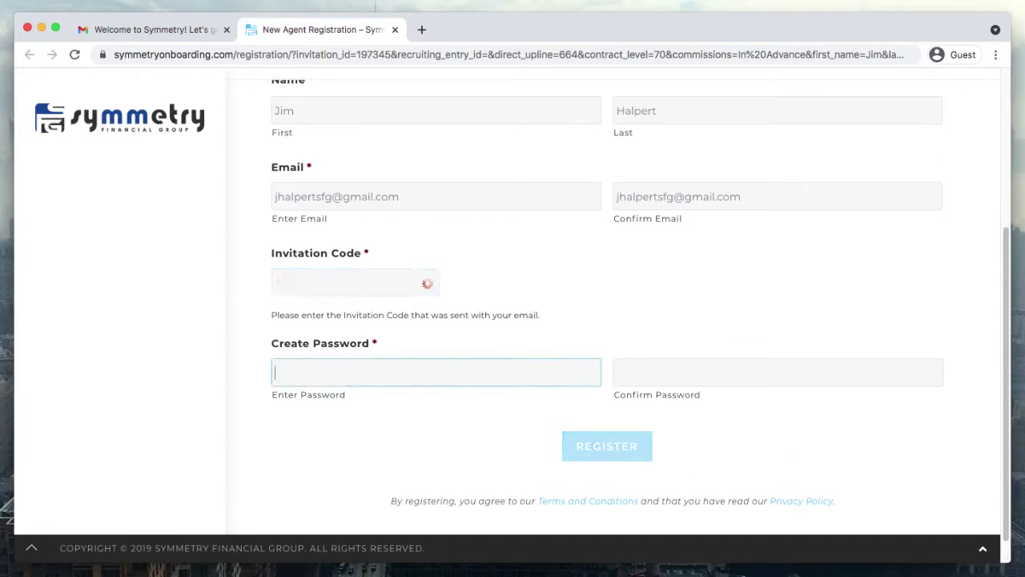
key(super+v)
key(Tab)
key(super+v)
key(Tab)
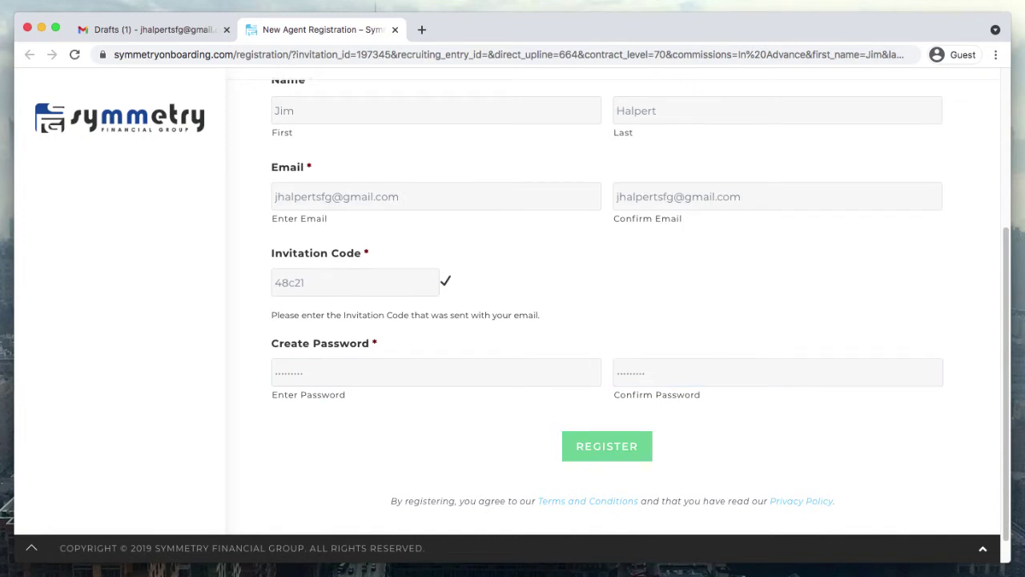
key(Return)
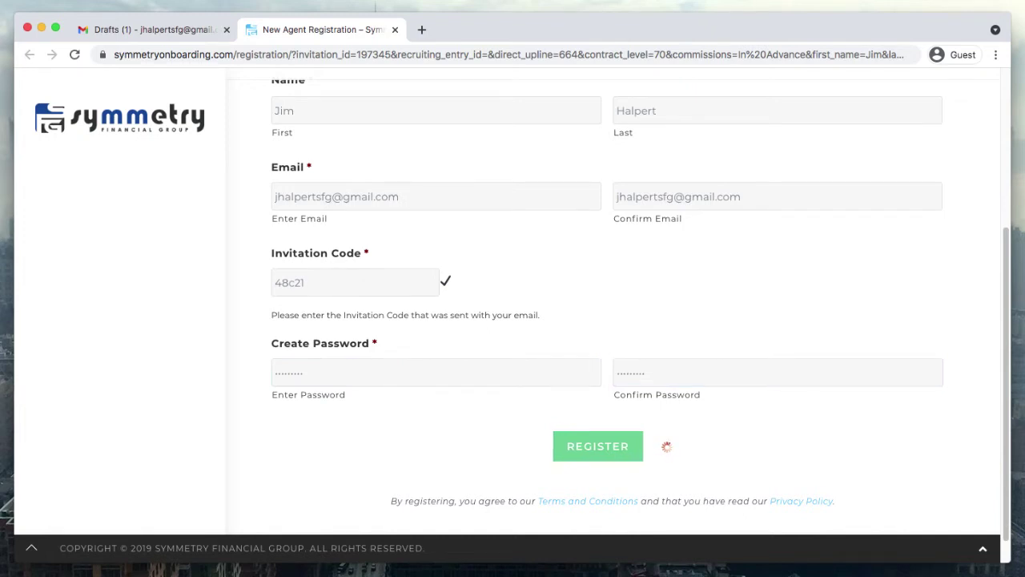
scroll(613, 320, down, 3)
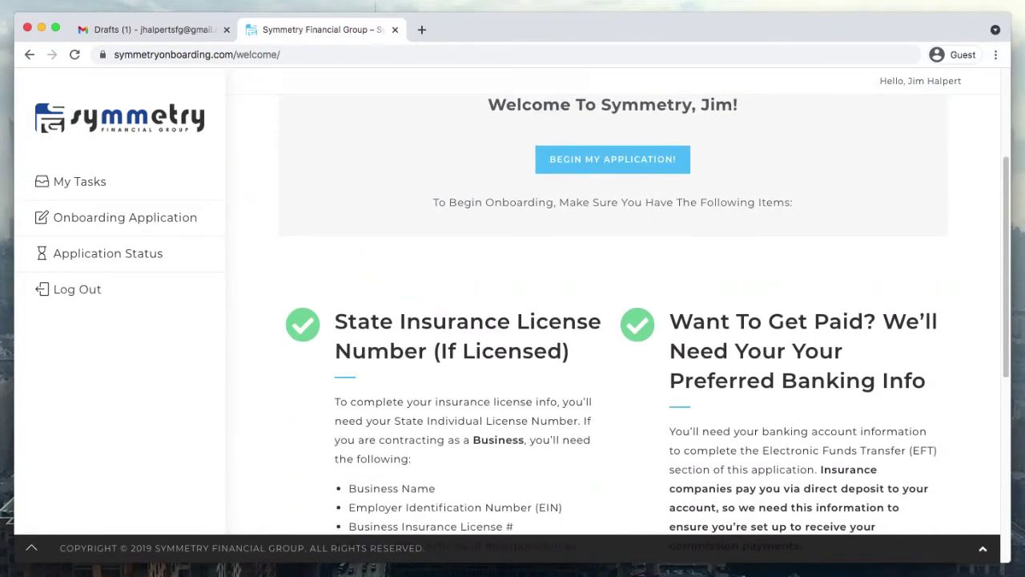
scroll(613, 320, down, 2)
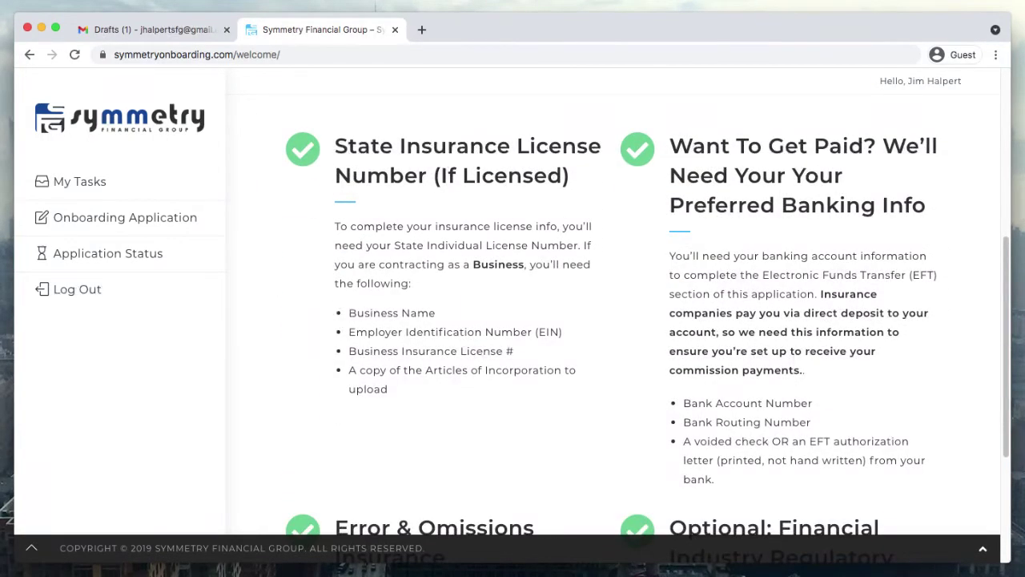
scroll(612, 320, down, 1)
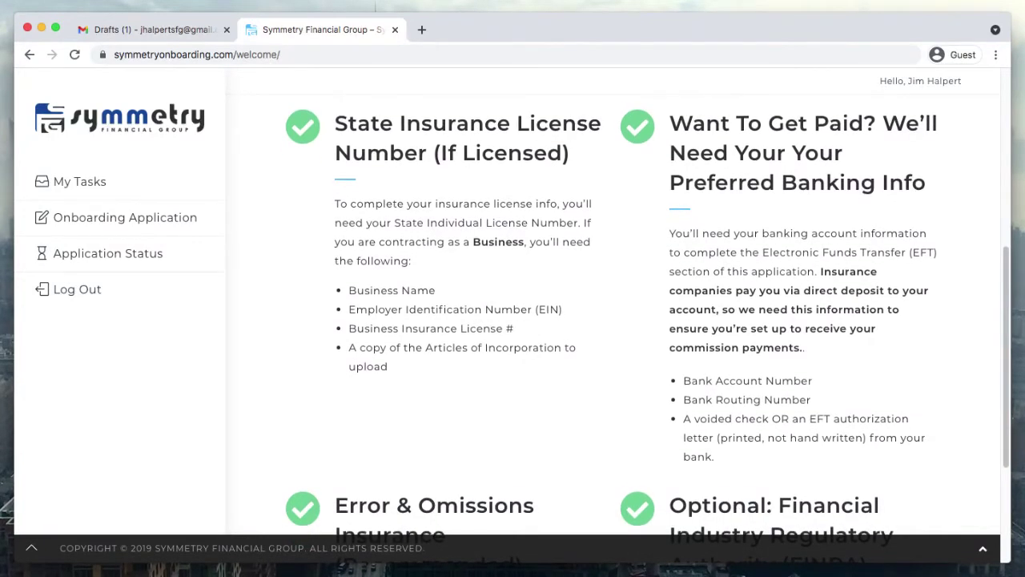
scroll(613, 320, down, 3)
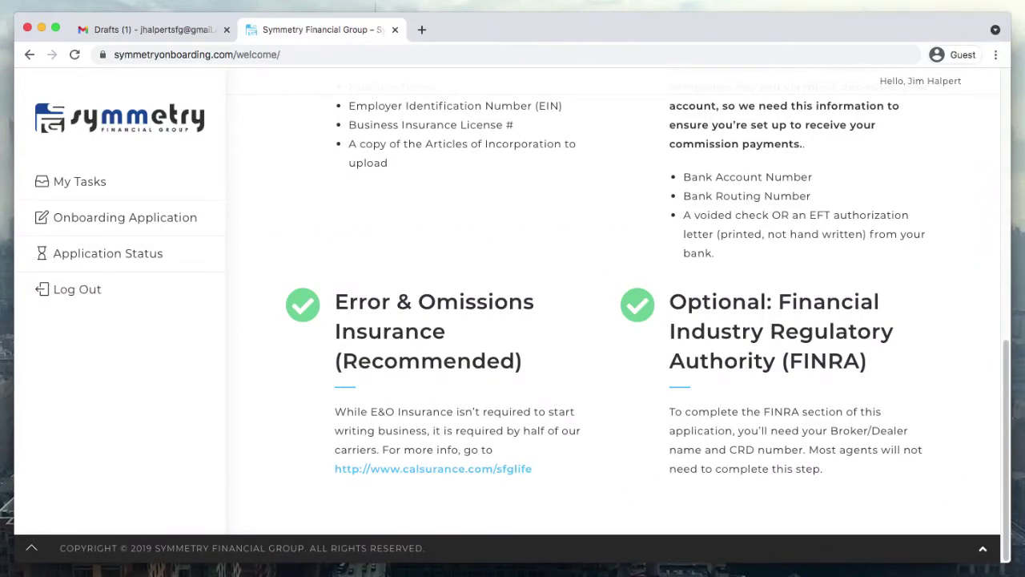
scroll(613, 320, up, 8)
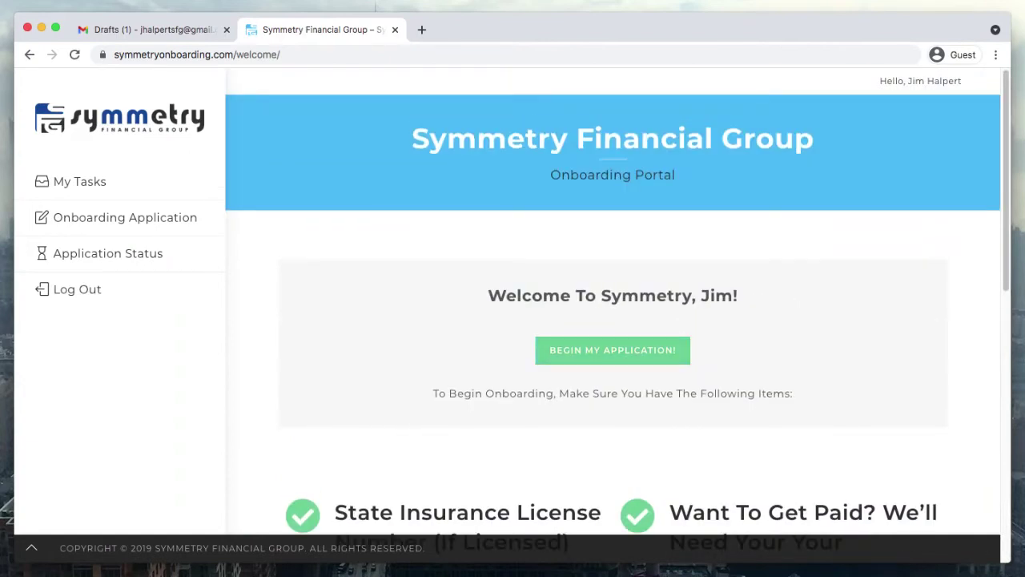
- Begin the application, retype the agent's first legal name, and submit Personal Information
click(613, 350)
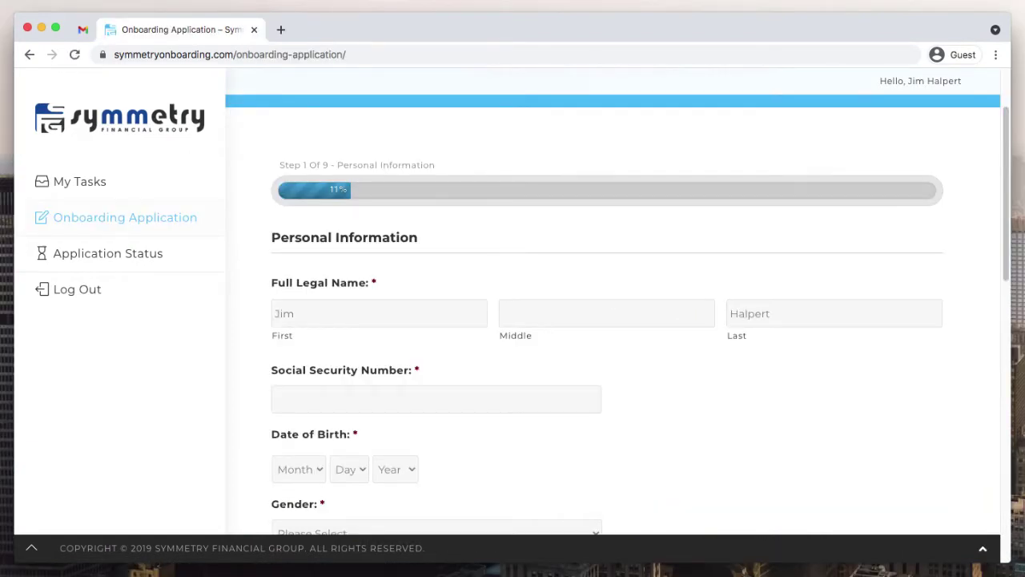
scroll(613, 321, down, 3)
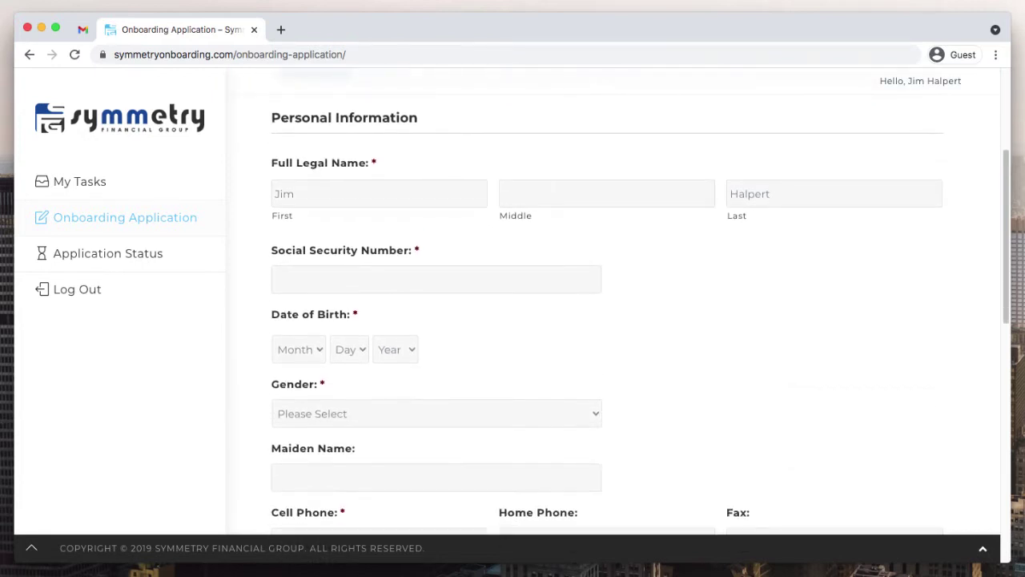
double_click(284, 193)
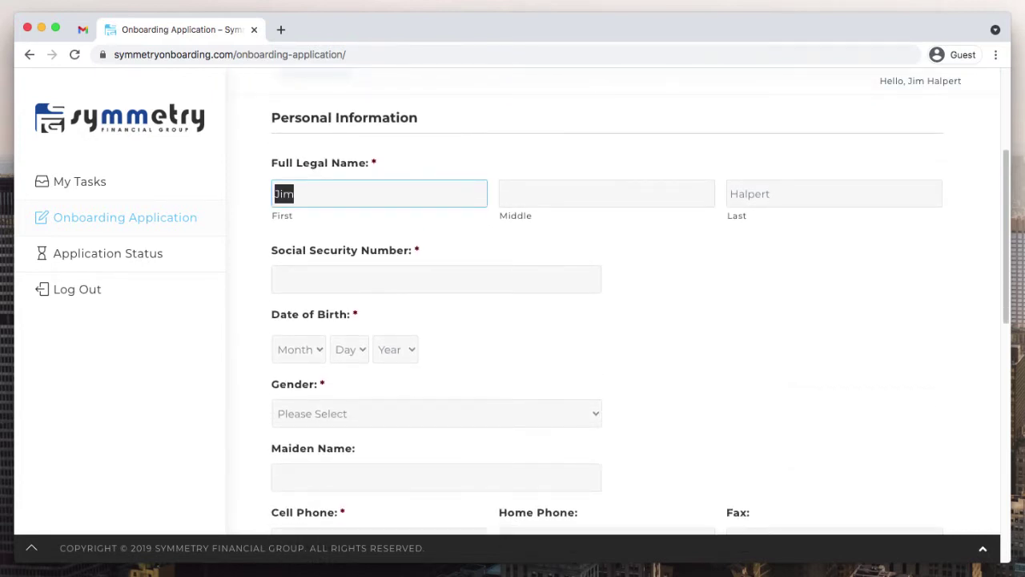
text(James)
key(Tab)
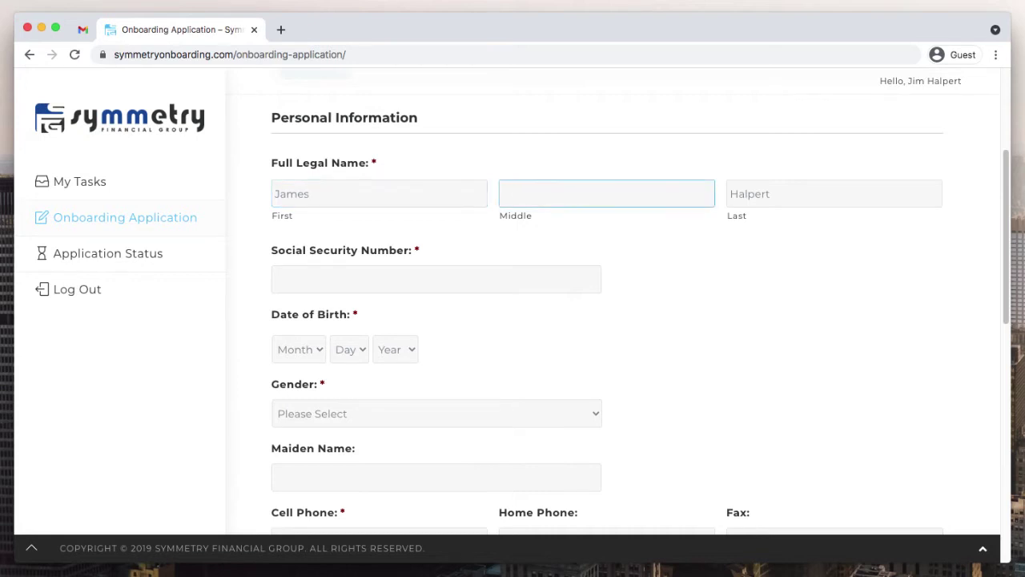
key(Tab)
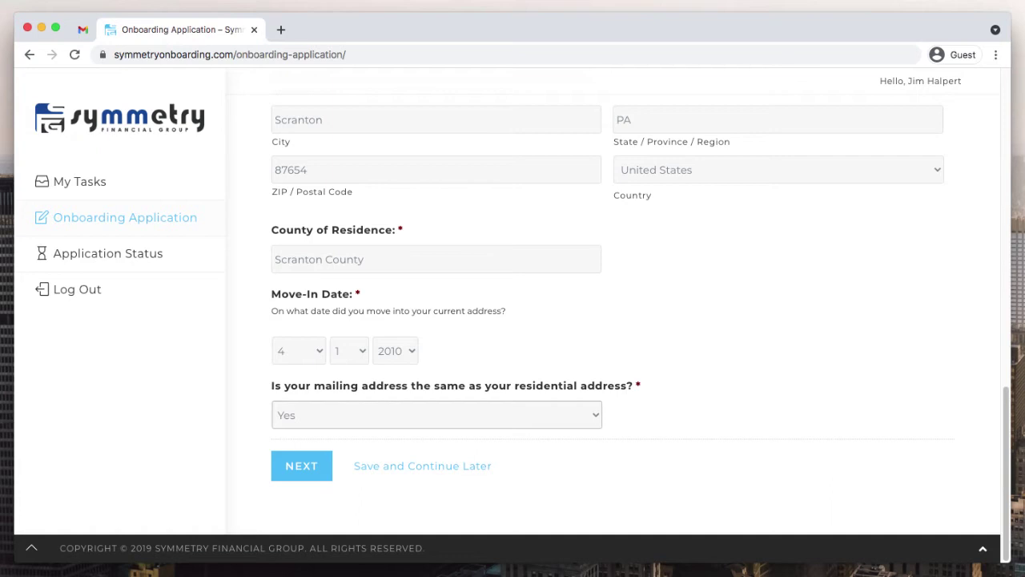
key(Tab)
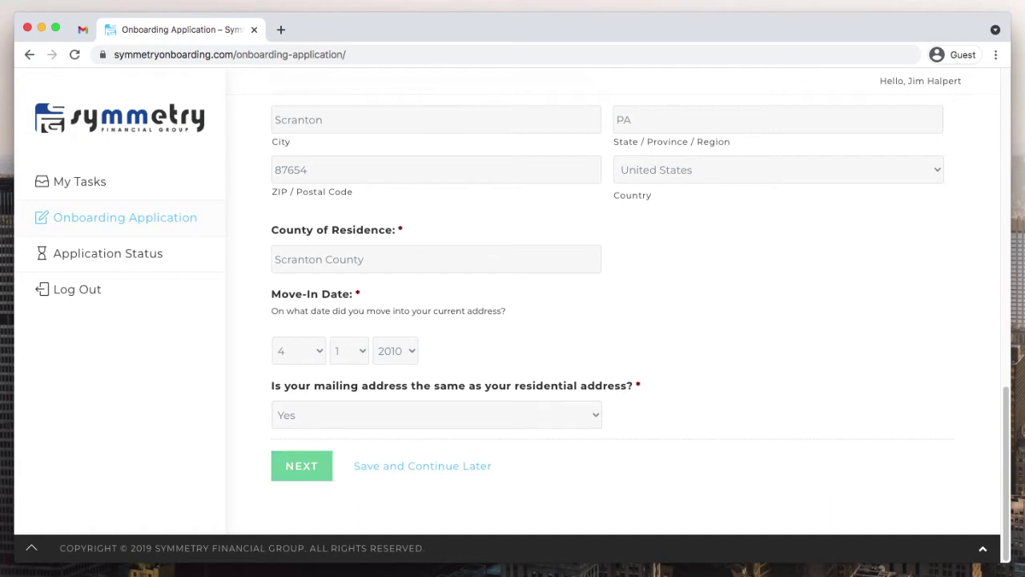
key(Return)
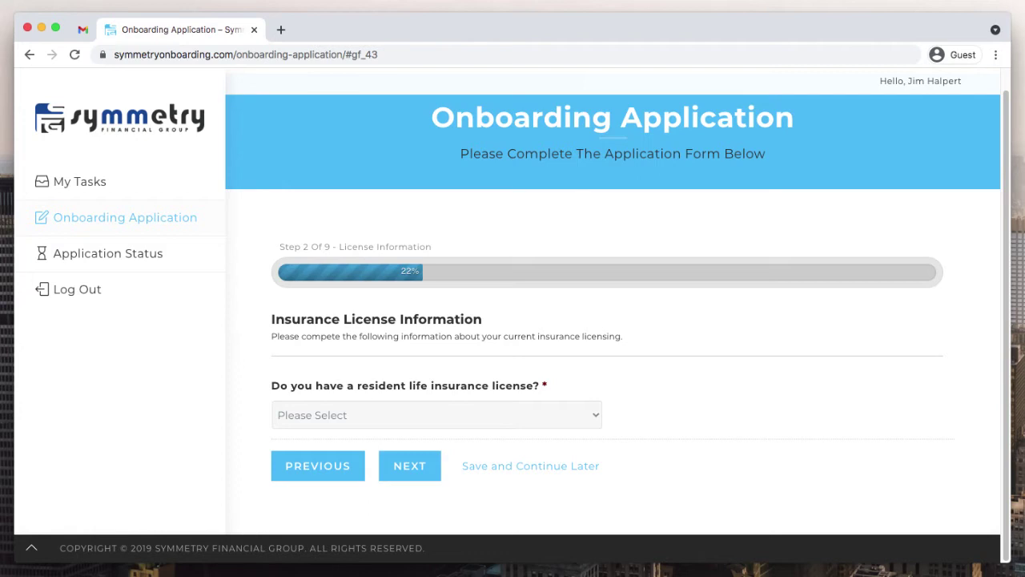
- Answer No to the resident license, state exam and pre-licensing course questions
click(437, 415)
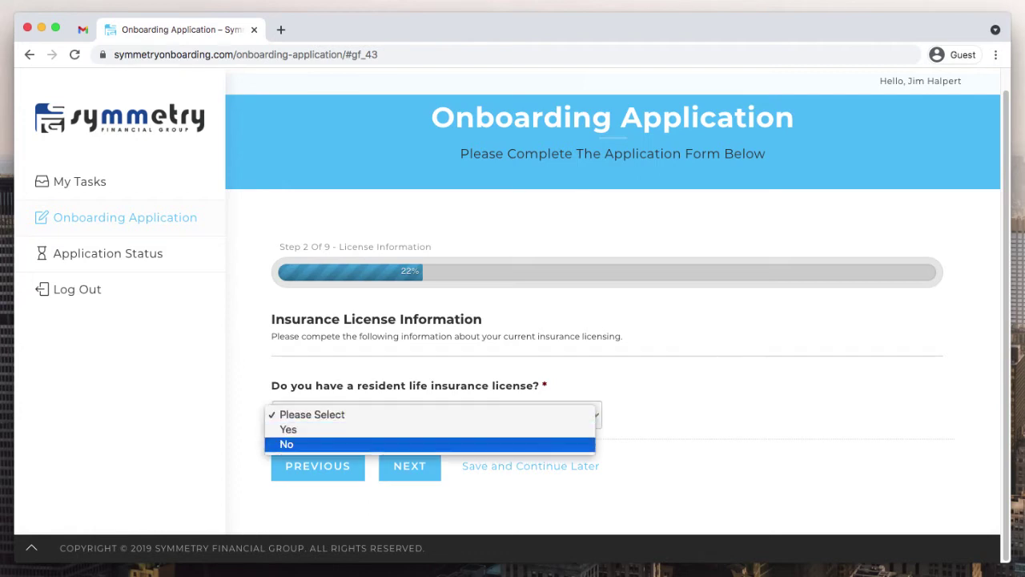
key(Return)
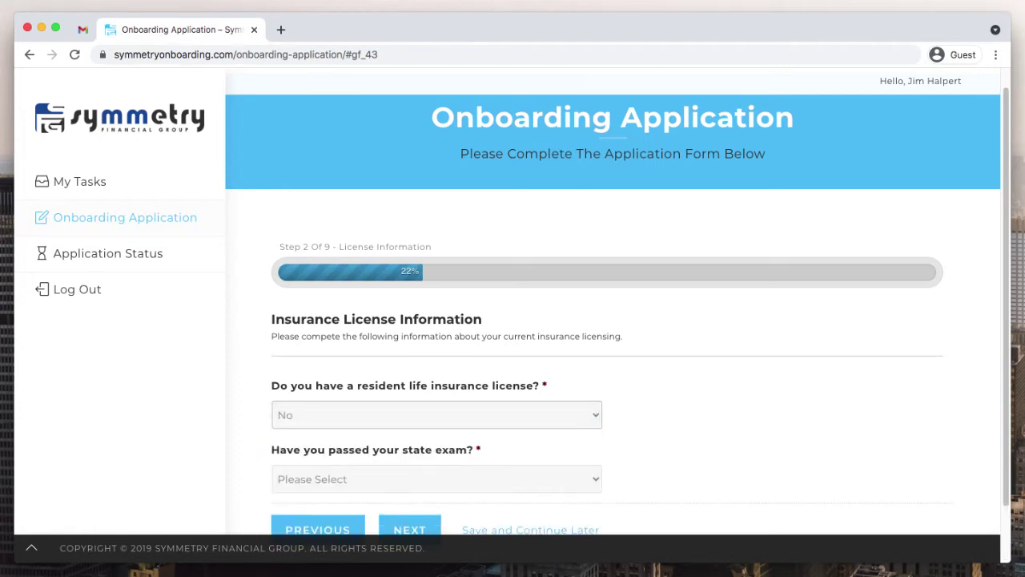
scroll(613, 320, down, 2)
key(Tab)
key(space)
key(Down)
key(Down)
key(Return)
scroll(613, 320, down, 2)
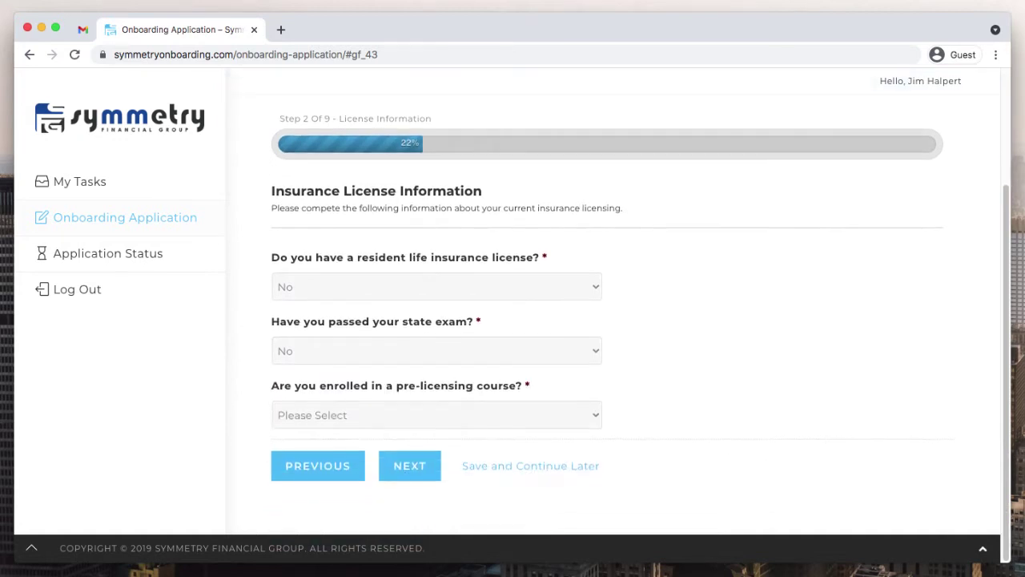
key(Tab)
key(space)
key(Down)
key(Down)
key(Return)
- Change the pre-licensing course answer to Yes, then reset it to Please Select
scroll(613, 320, down, 1)
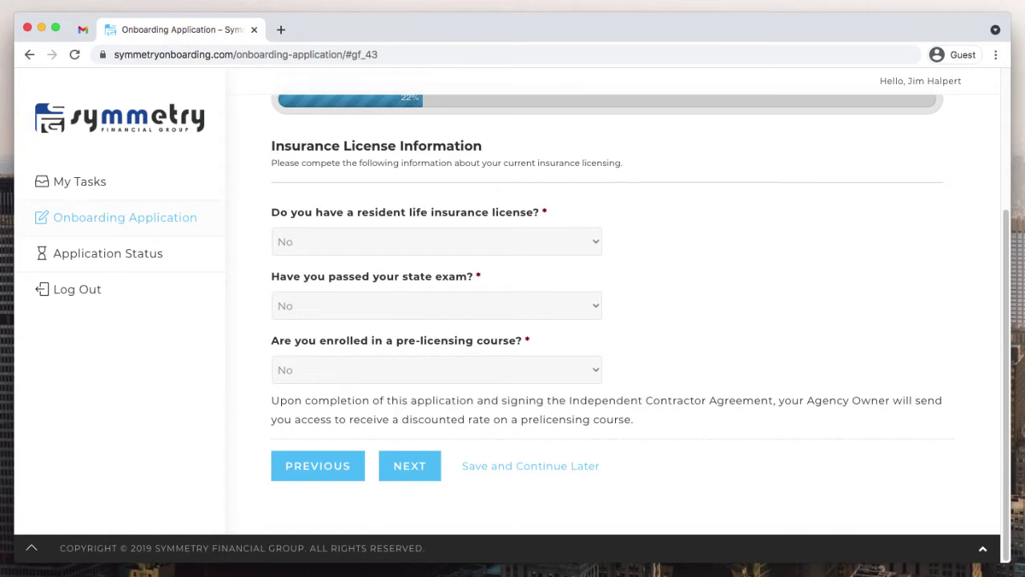
click(437, 369)
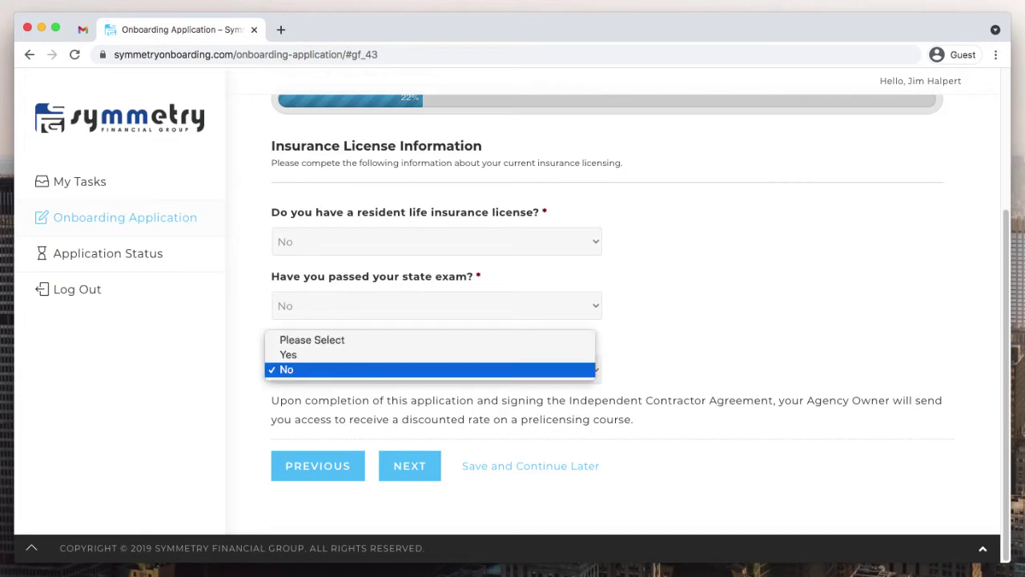
click(289, 352)
scroll(607, 320, down, 2)
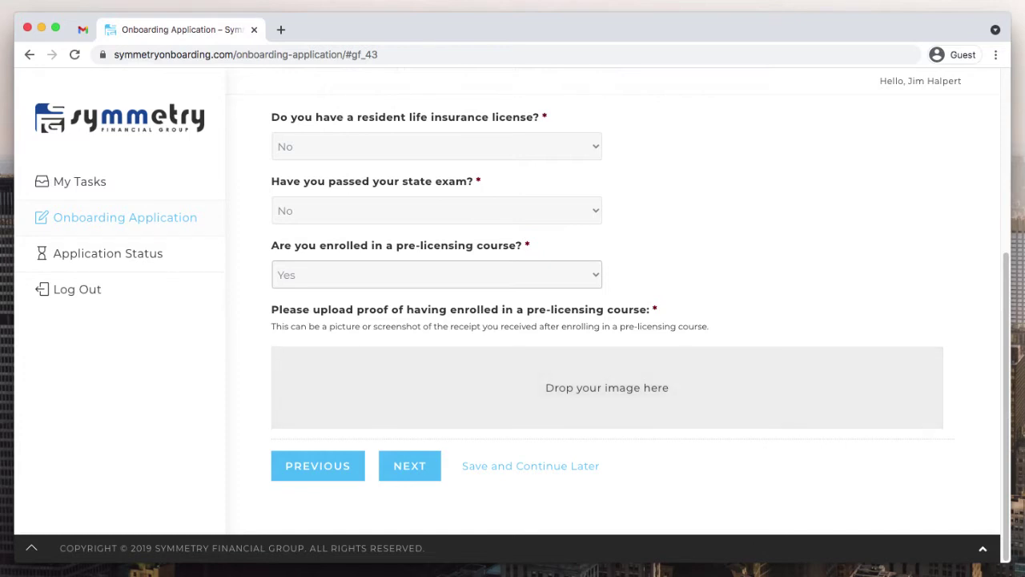
key(space)
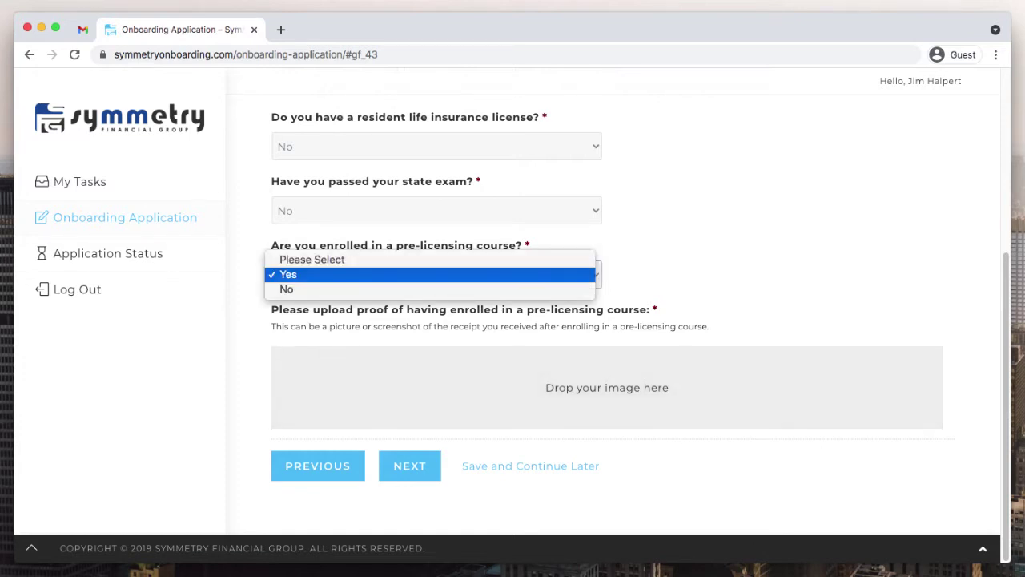
key(Up)
key(Return)
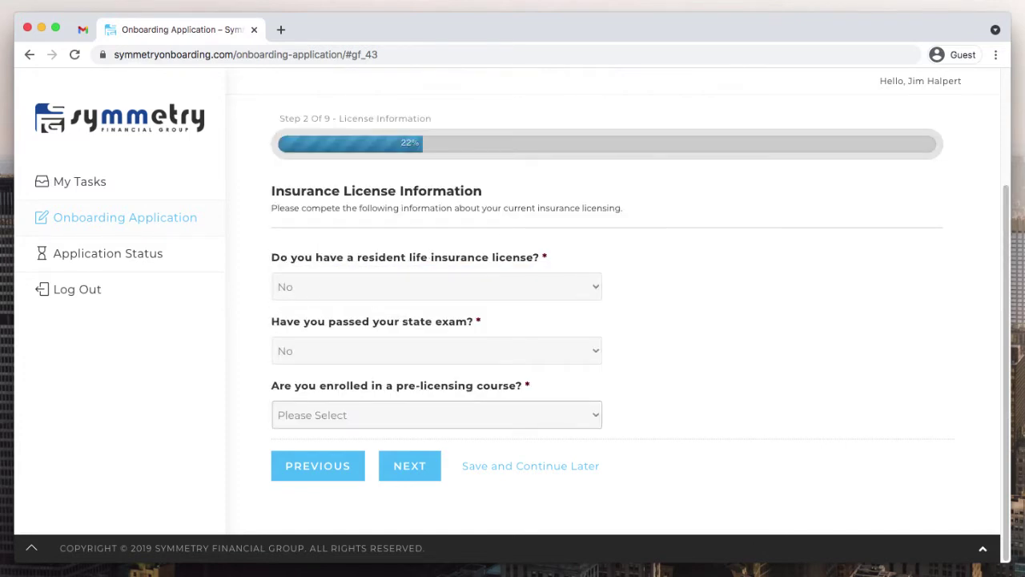
- Set 'Have you passed your state exam?' to Yes
key(shift+Tab)
key(space)
key(Up)
key(Up)
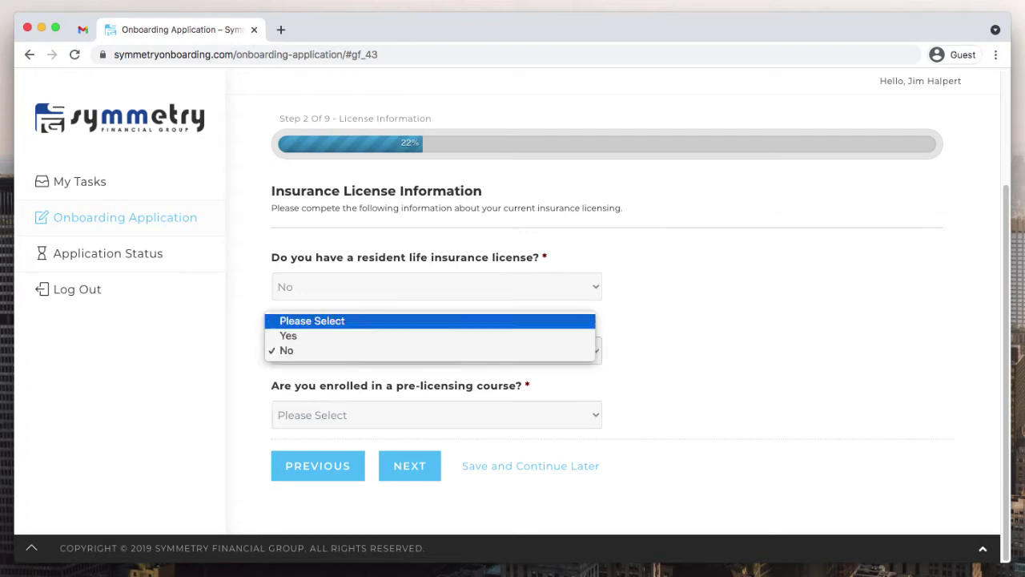
key(Down)
key(Return)
- Answer Yes to the resident license question, leaving the state exam at Yes
scroll(607, 320, down, 1)
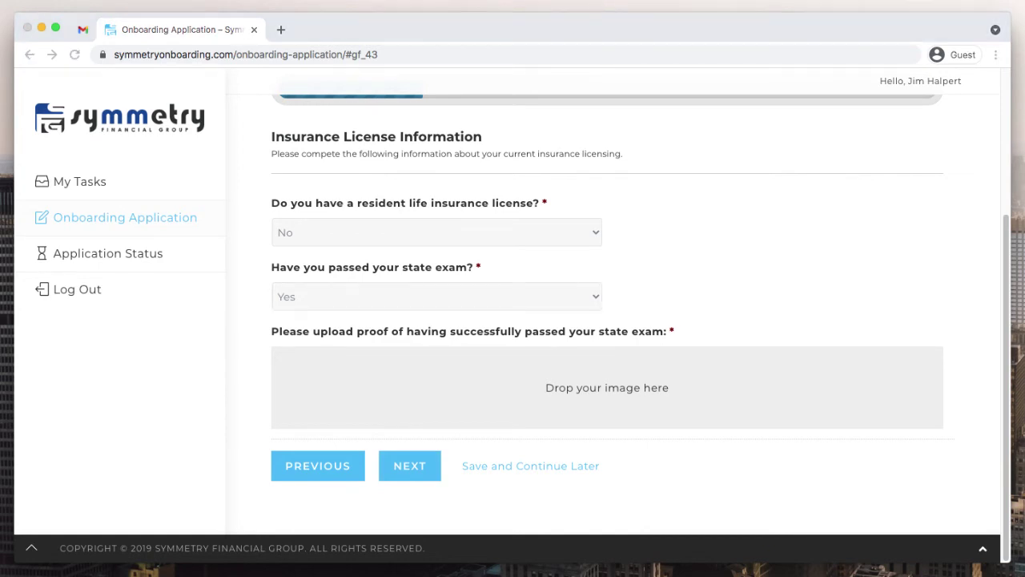
click(437, 296)
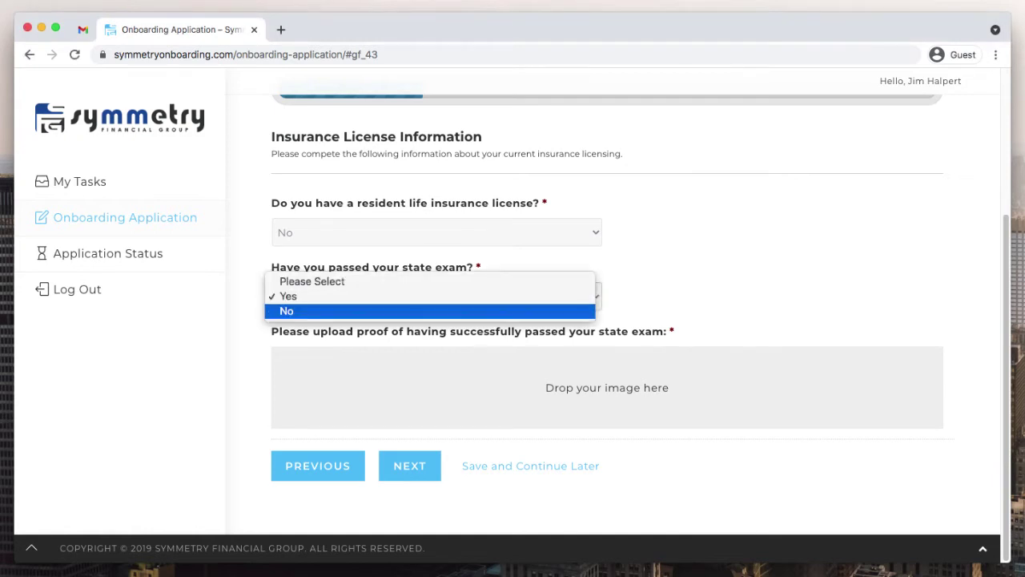
key(Escape)
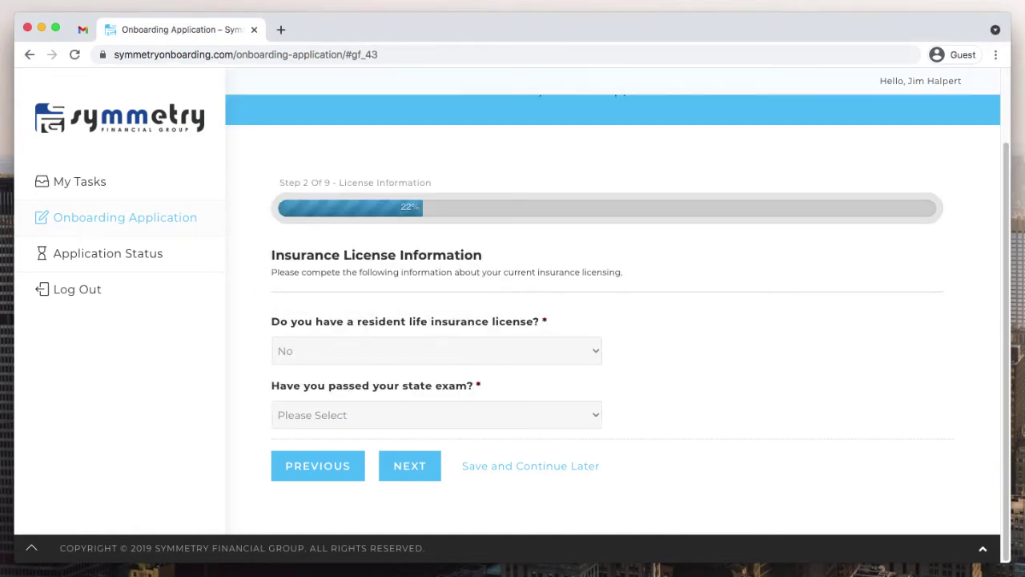
click(437, 350)
click(288, 336)
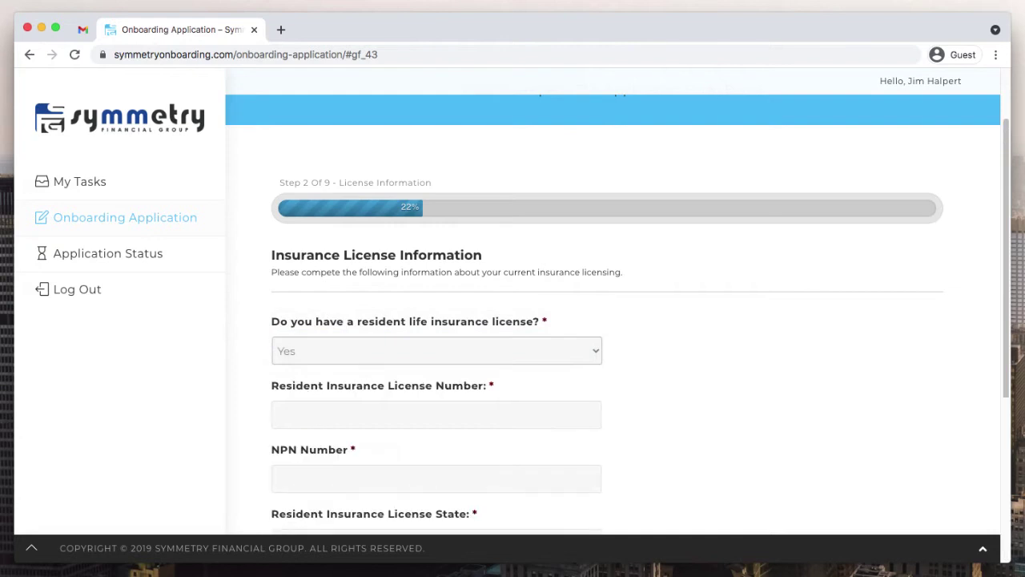
- Look through the Doing Business As options, Individual and Business Entity, without choosing one
scroll(561, 321, down, 5)
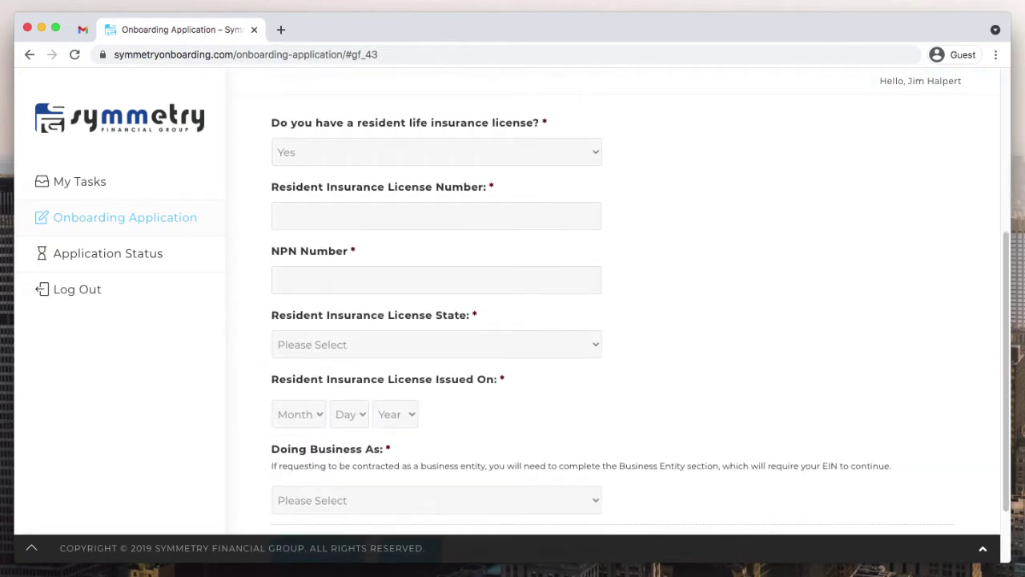
scroll(561, 321, down, 2)
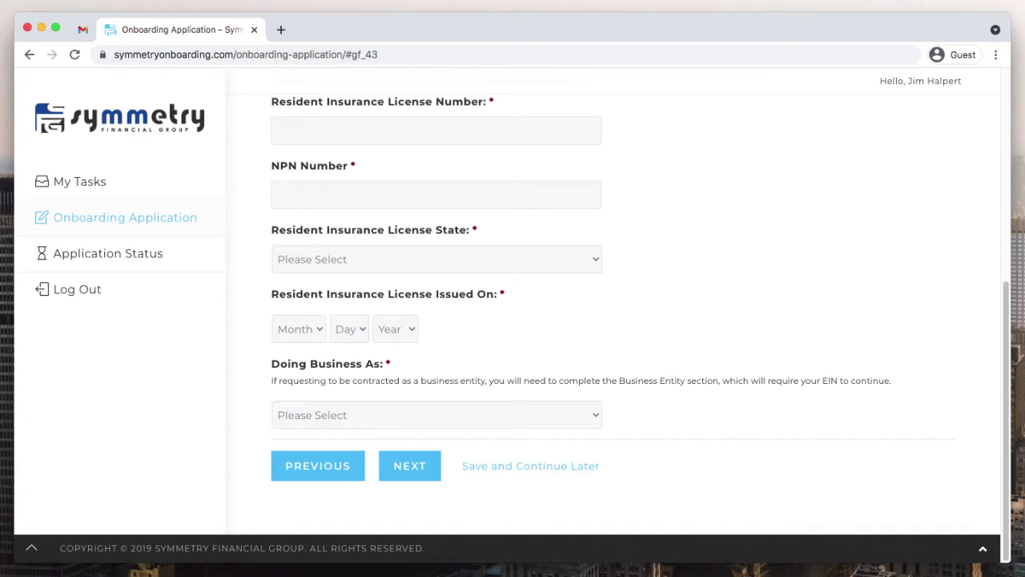
click(436, 414)
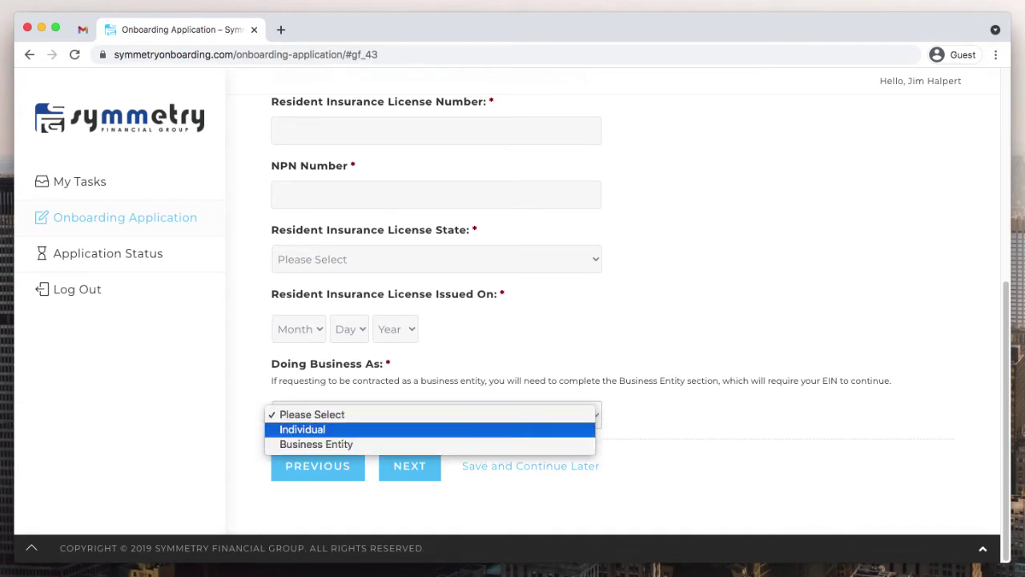
key(Down)
key(Down)
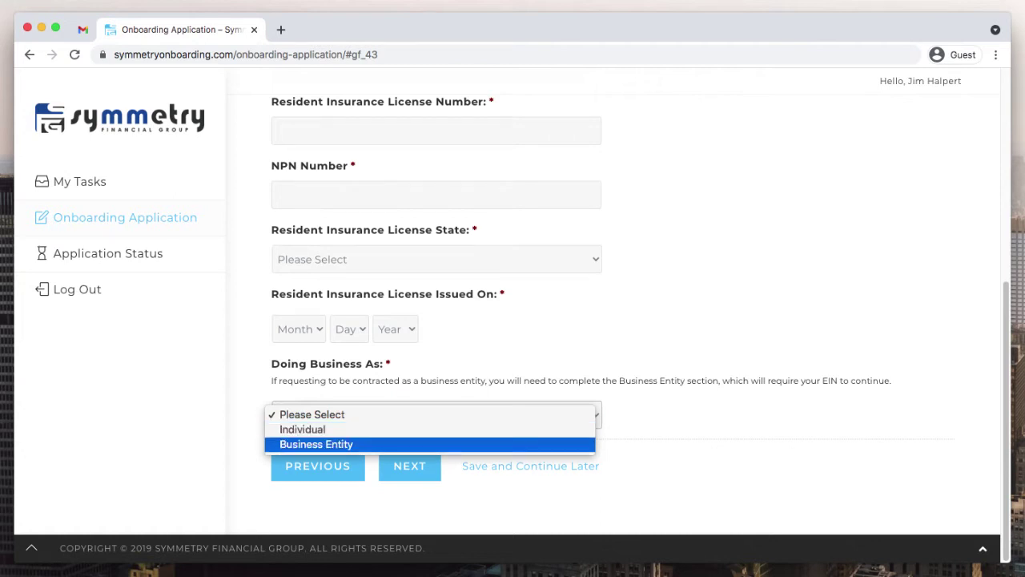
key(Up)
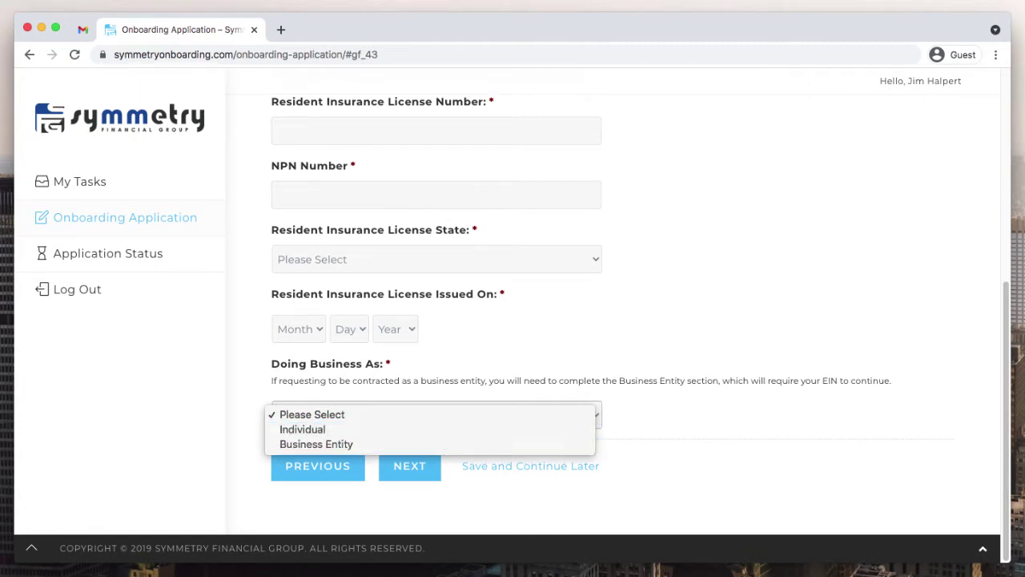
key(Escape)
- Change the resident license, state exam and pre-licensing answers to No, then submit License Information
scroll(608, 320, up, 5)
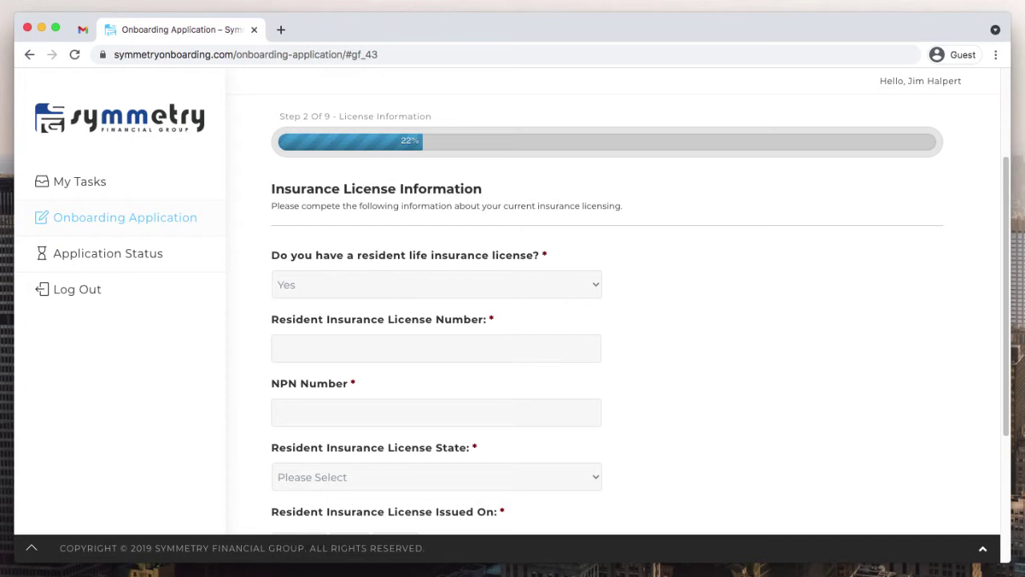
key(space)
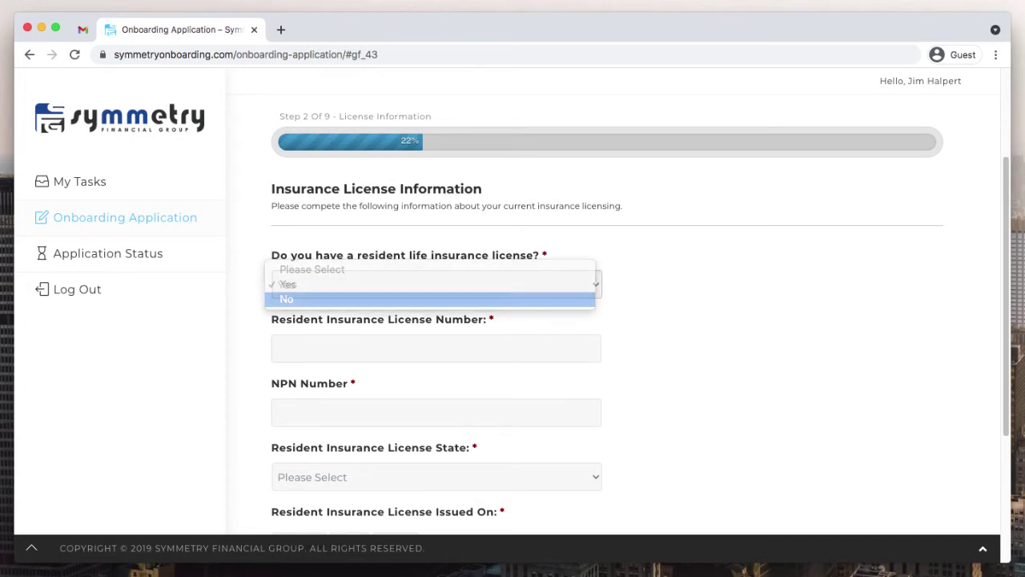
click(436, 415)
key(Return)
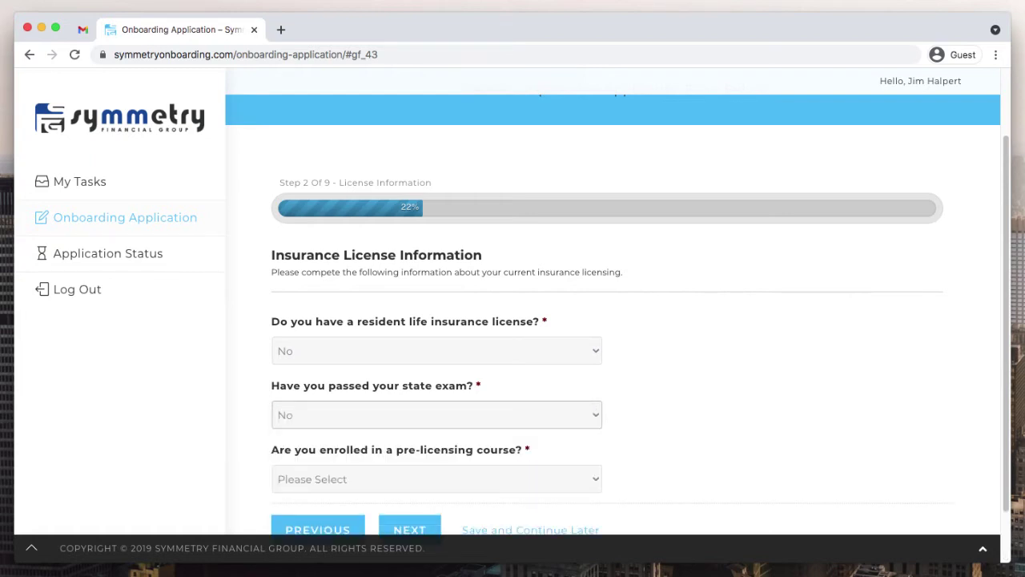
key(Tab)
key(space)
key(Down)
key(Down)
key(Return)
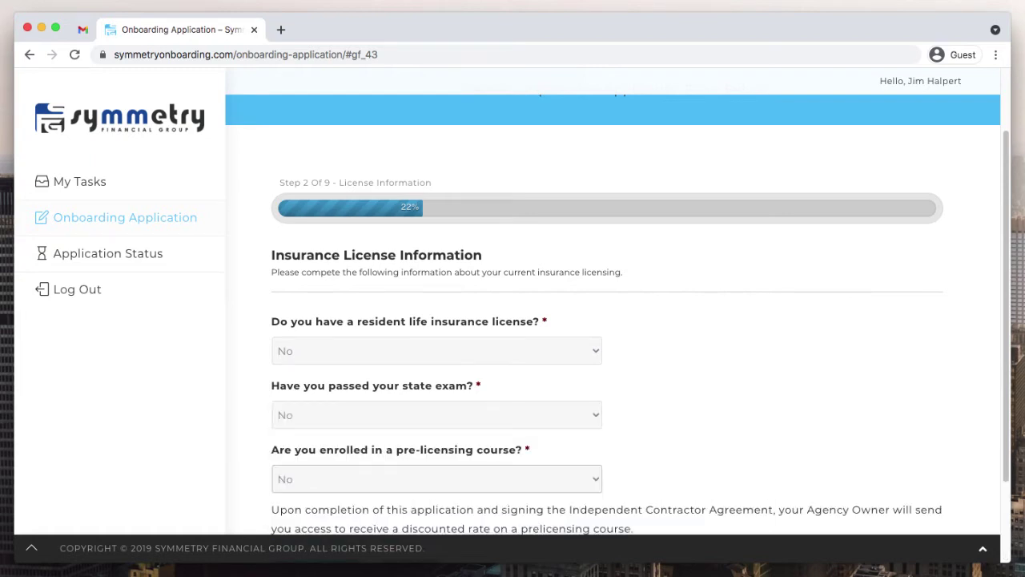
scroll(613, 320, down, 2)
key(Return)
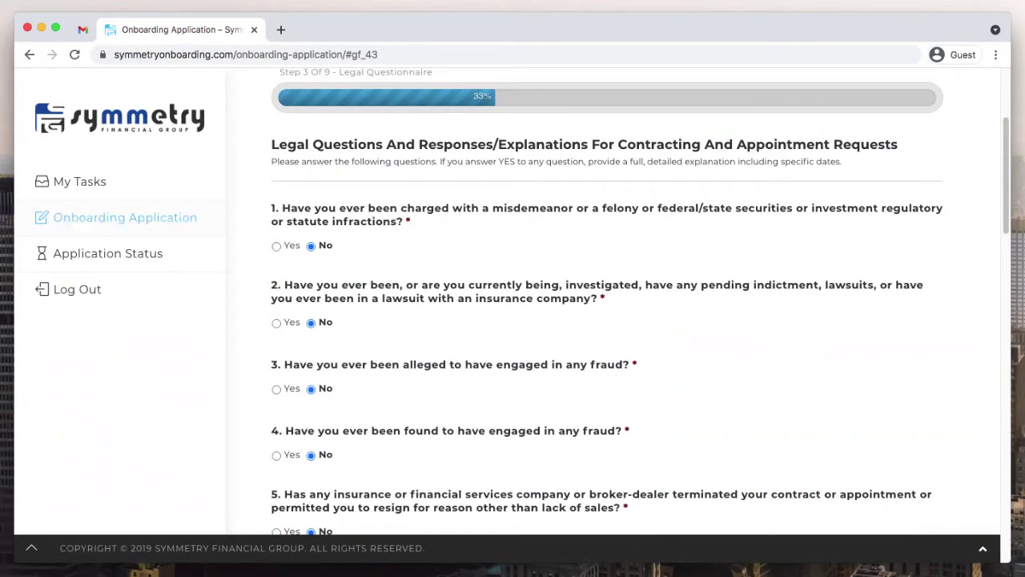
- Scroll through the Legal Questionnaire, checking questions 5 through 16 are answered No
scroll(640, 305, down, 1)
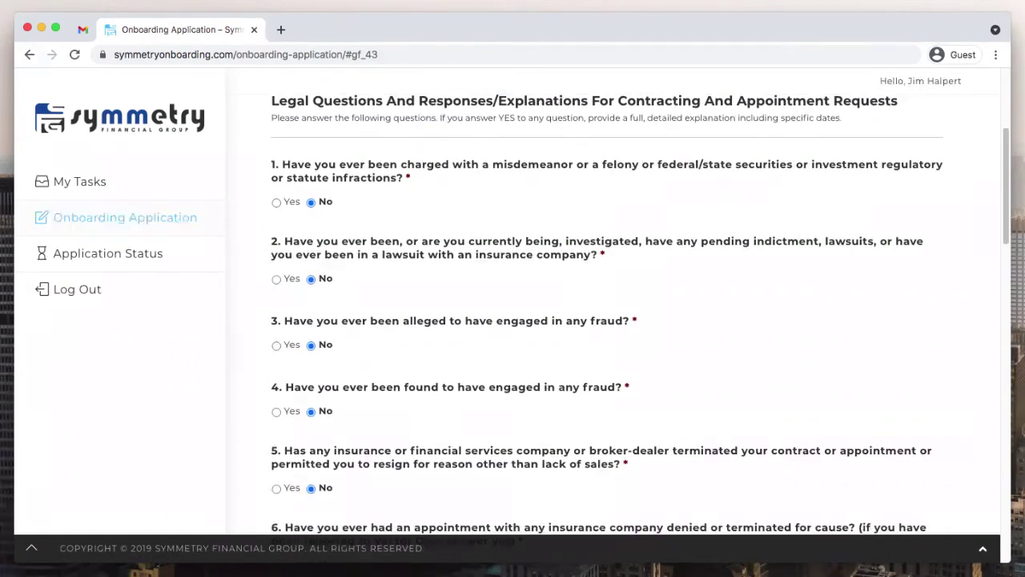
scroll(640, 319, down, 1)
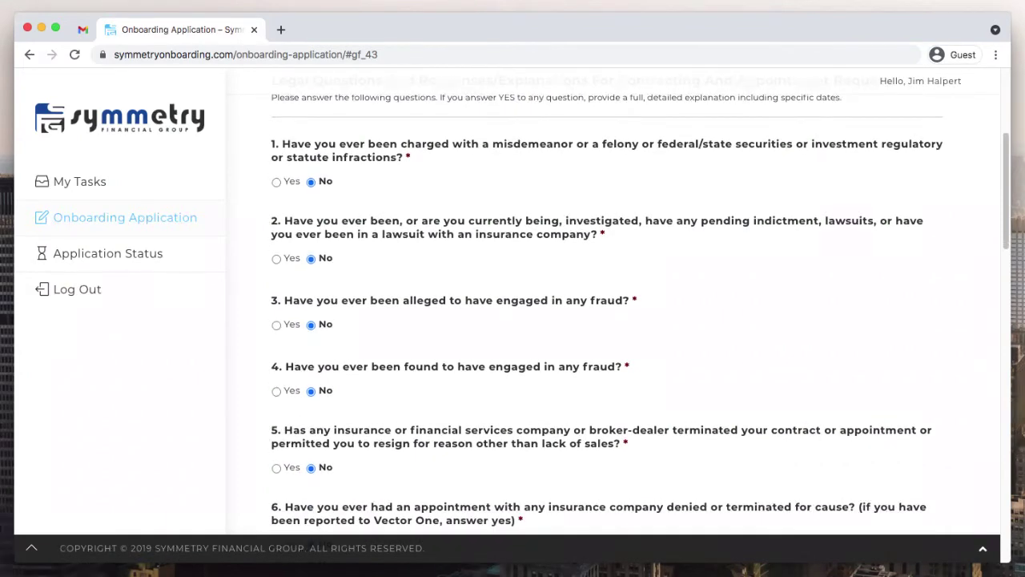
scroll(640, 318, down, 1)
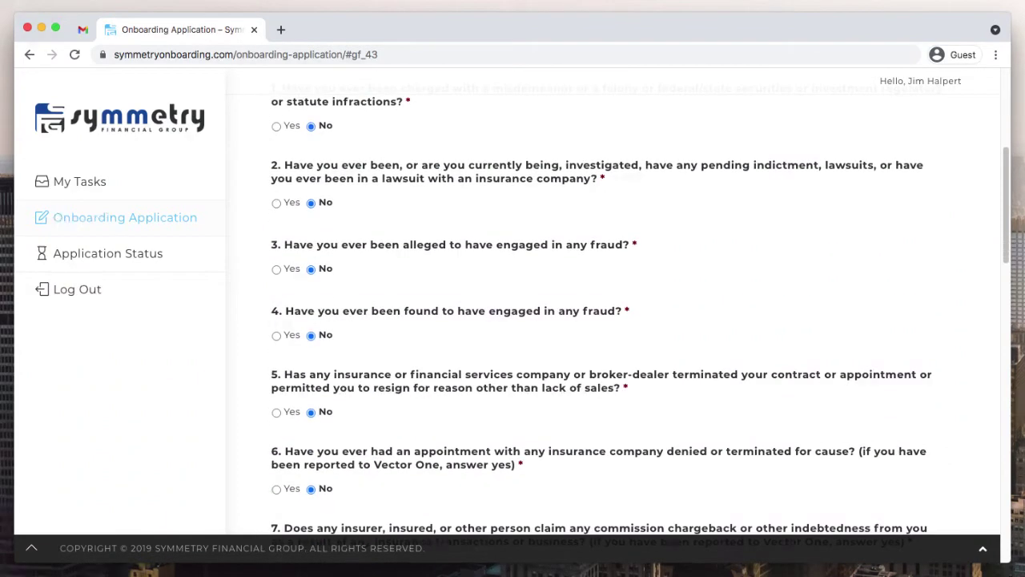
scroll(640, 319, down, 1)
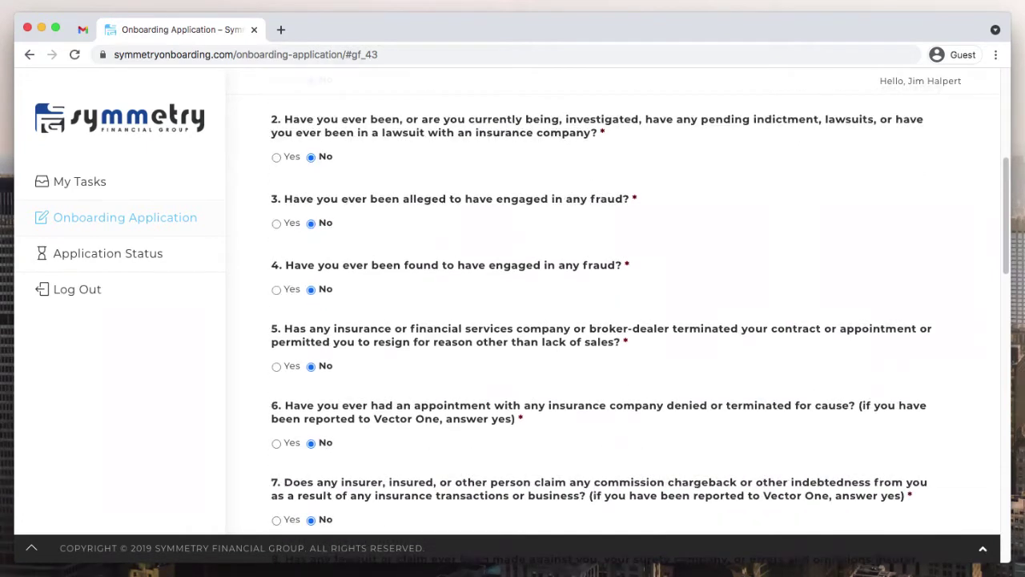
scroll(640, 319, down, 1)
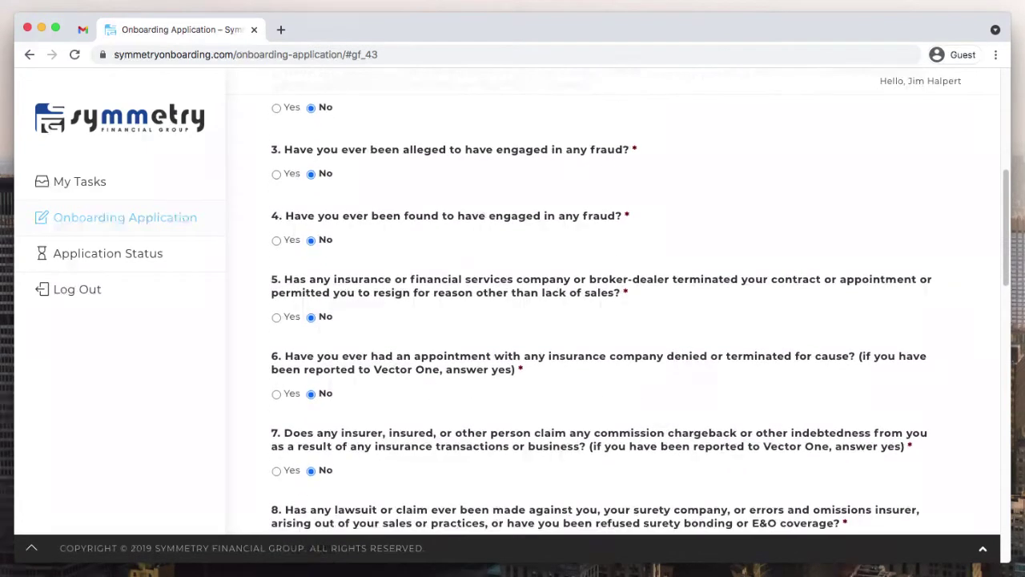
scroll(640, 319, down, 2)
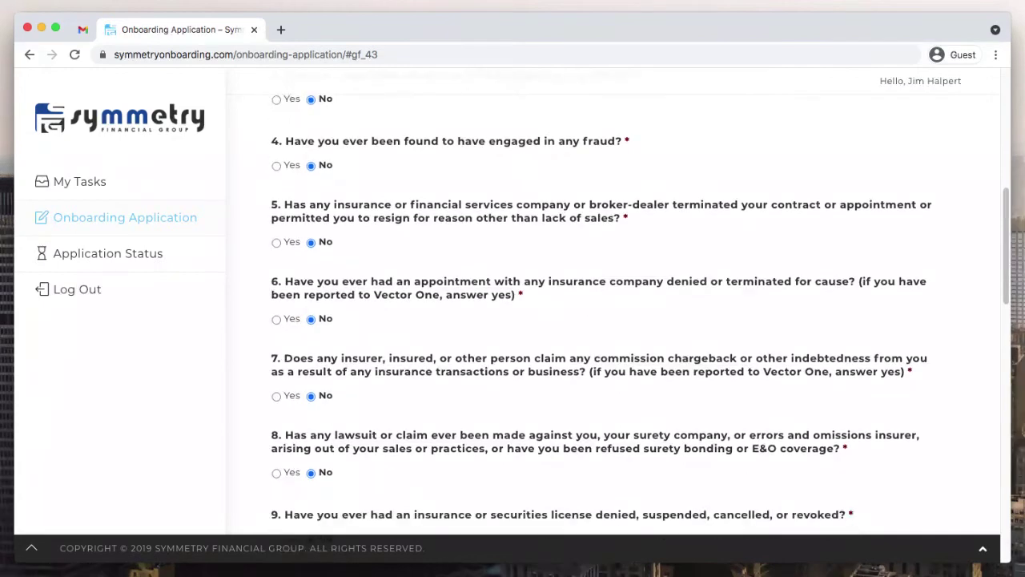
scroll(640, 319, down, 2)
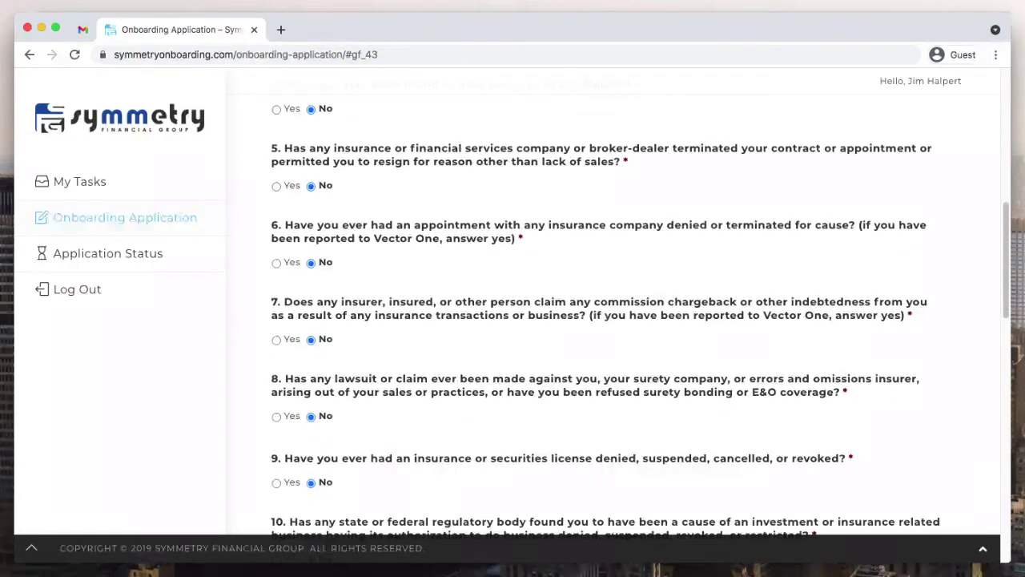
scroll(640, 318, down, 2)
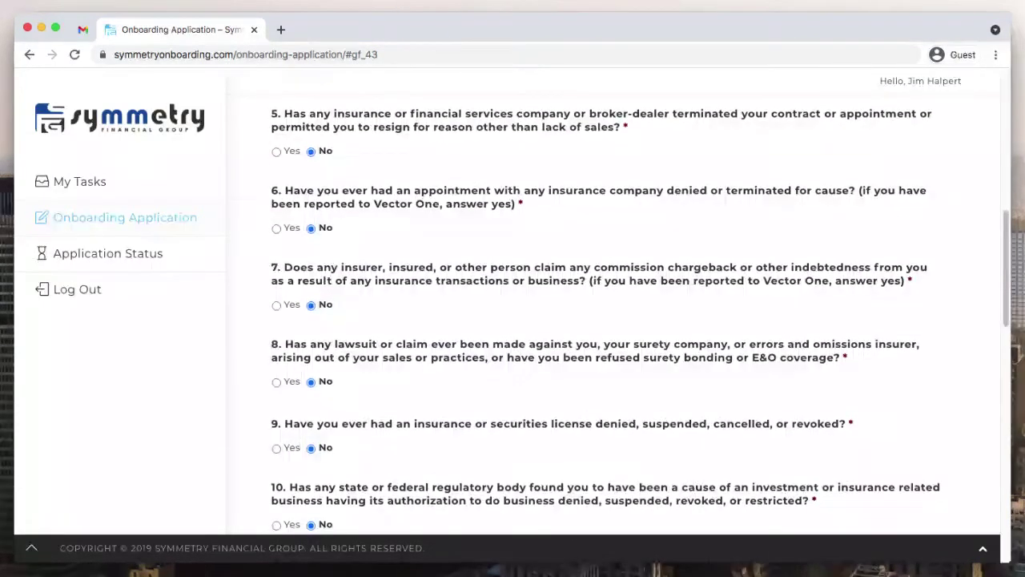
scroll(640, 319, down, 1)
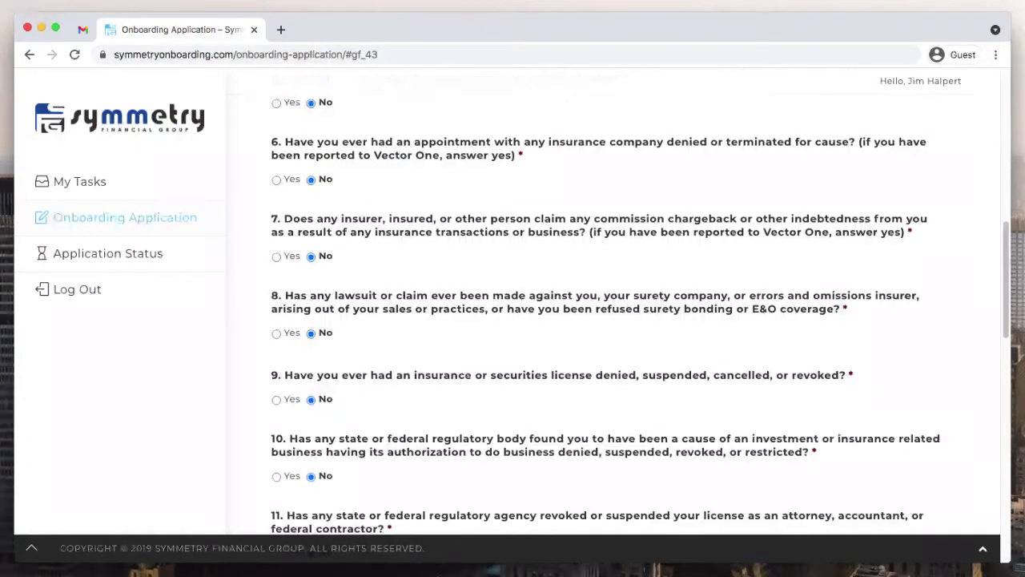
scroll(640, 319, down, 3)
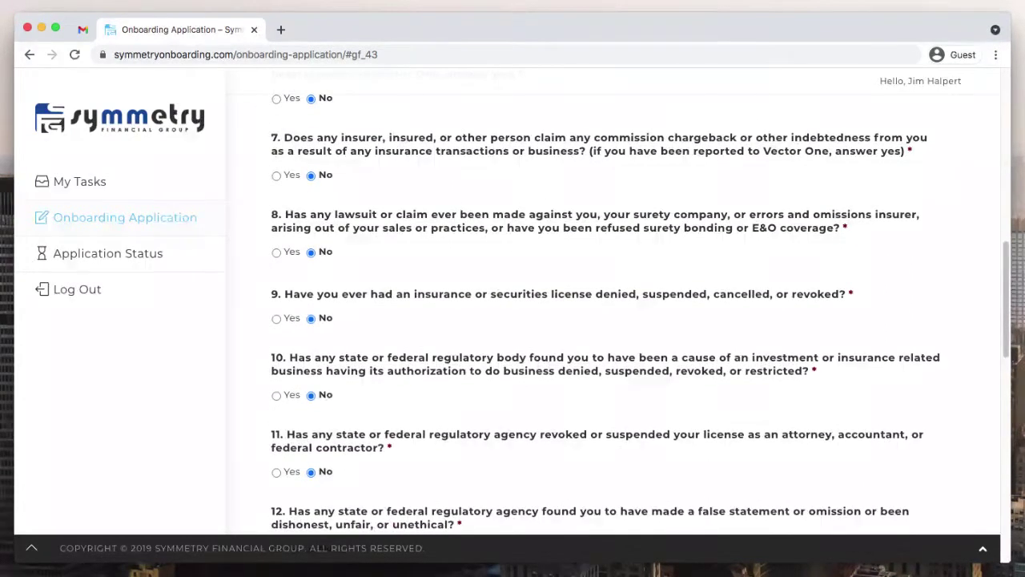
scroll(640, 318, down, 4)
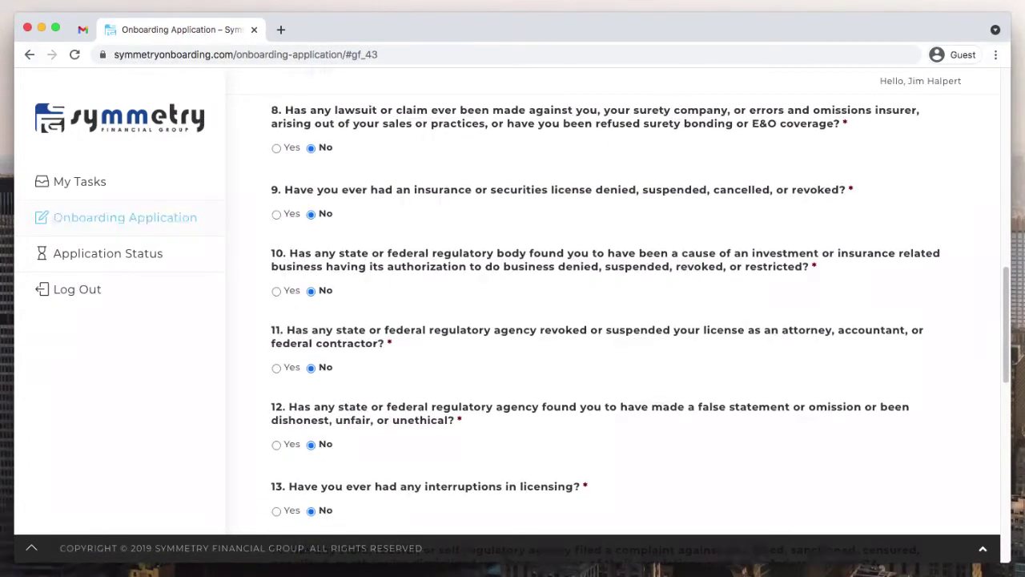
scroll(640, 319, down, 4)
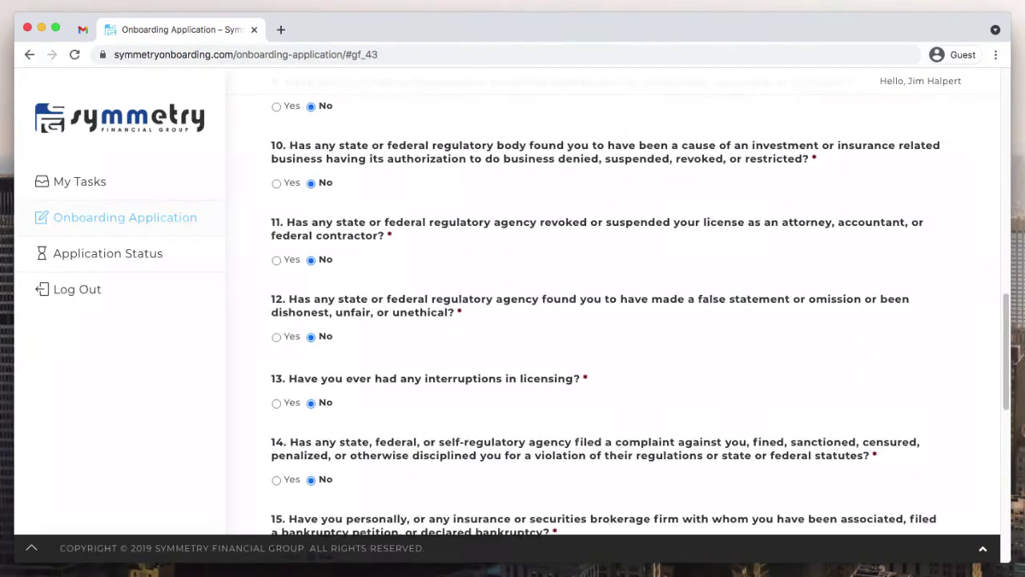
scroll(640, 318, down, 2)
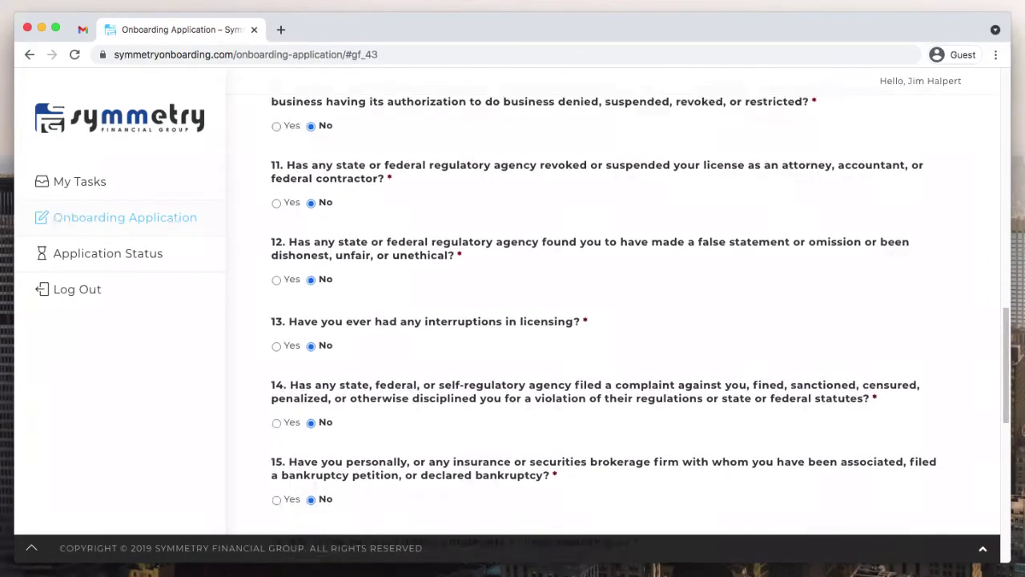
scroll(608, 312, down, 2)
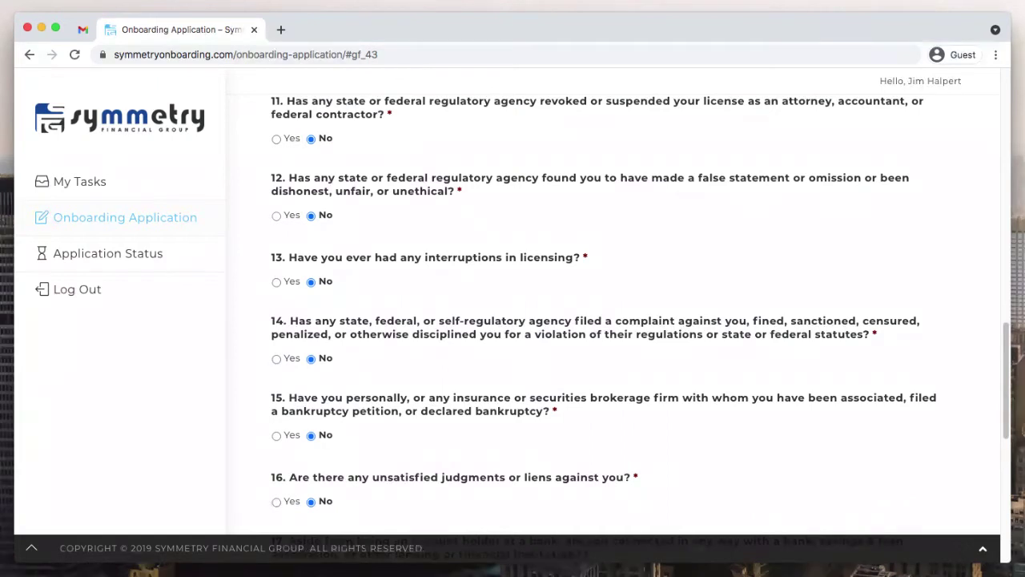
- Toggle legal questions 10, 11 and 12 to Yes and back to No
click(276, 216)
scroll(609, 312, down, 1)
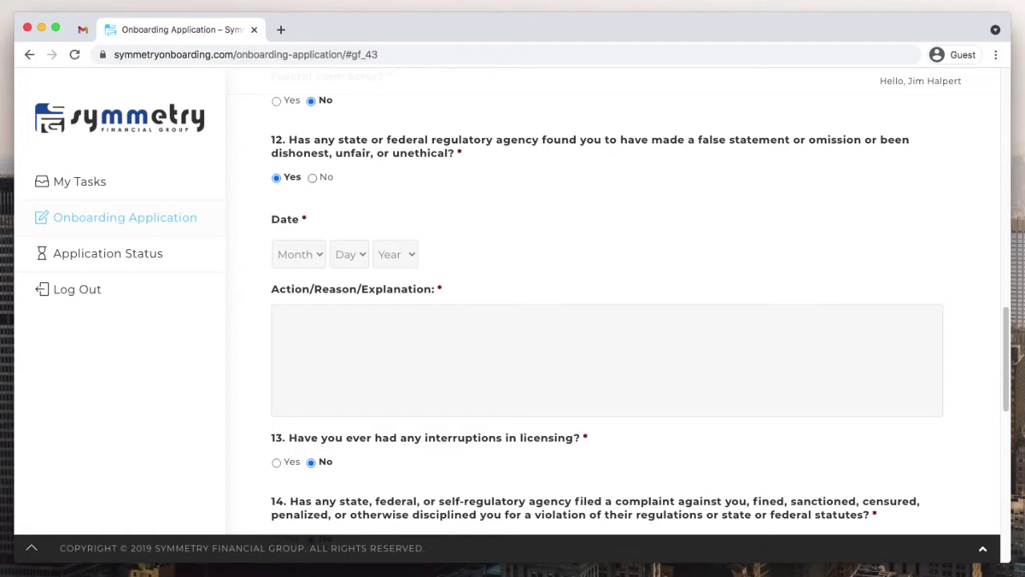
click(312, 177)
scroll(609, 312, up, 4)
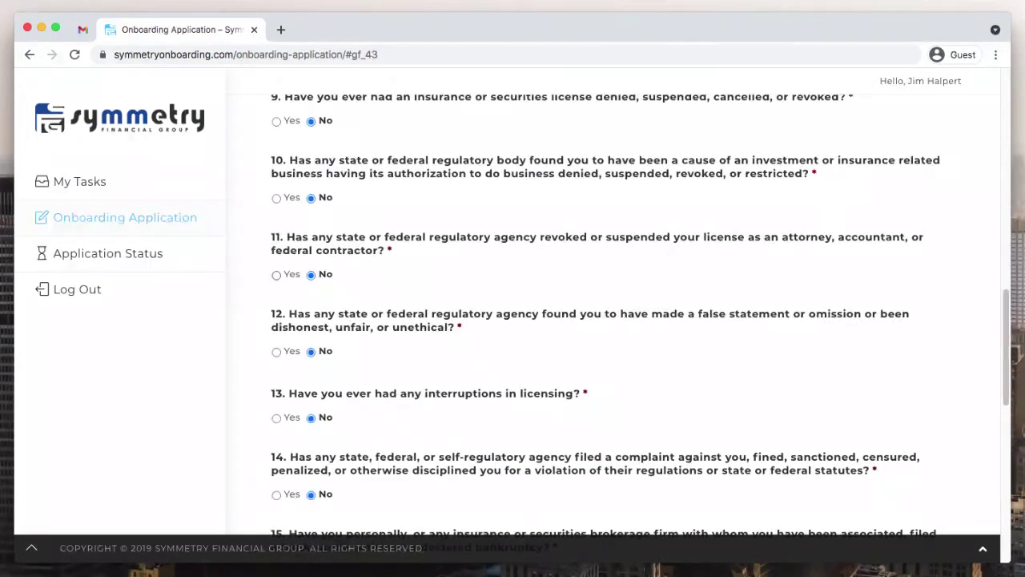
click(276, 274)
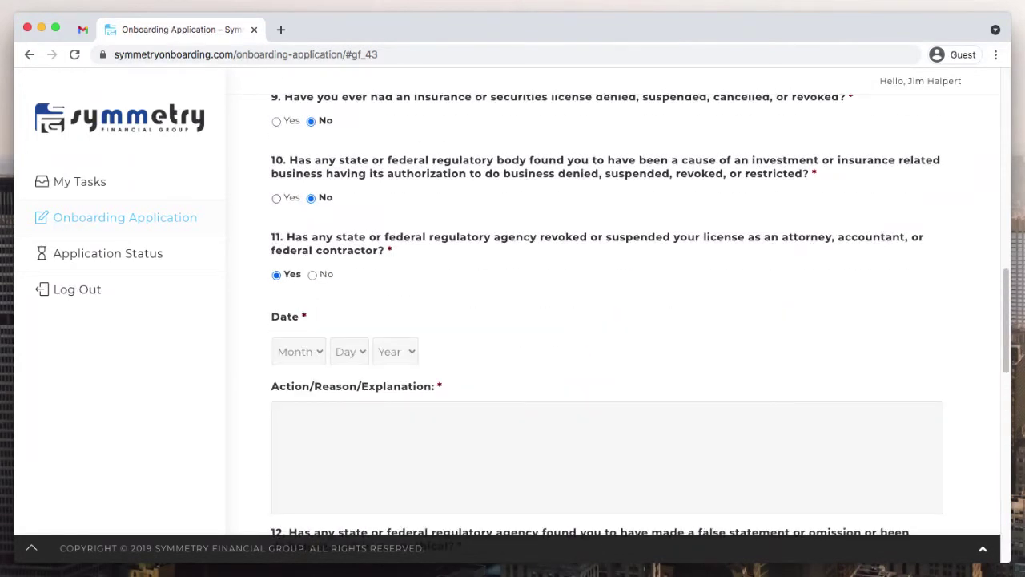
click(276, 198)
click(313, 198)
click(312, 275)
- Agree to the Legal Questionnaire terms and continue to Address History
scroll(609, 320, down, 5)
scroll(609, 321, down, 2)
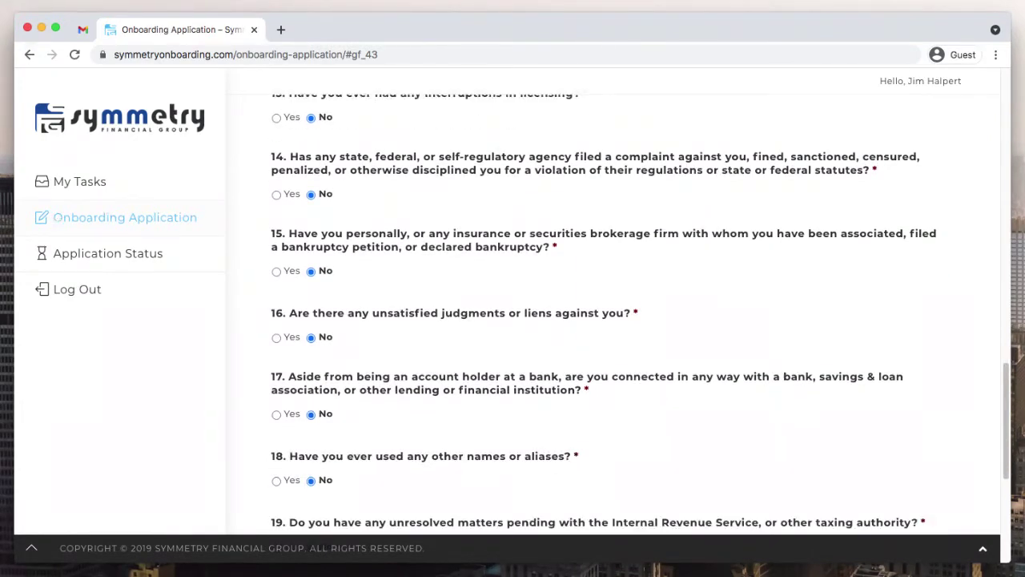
scroll(608, 320, down, 2)
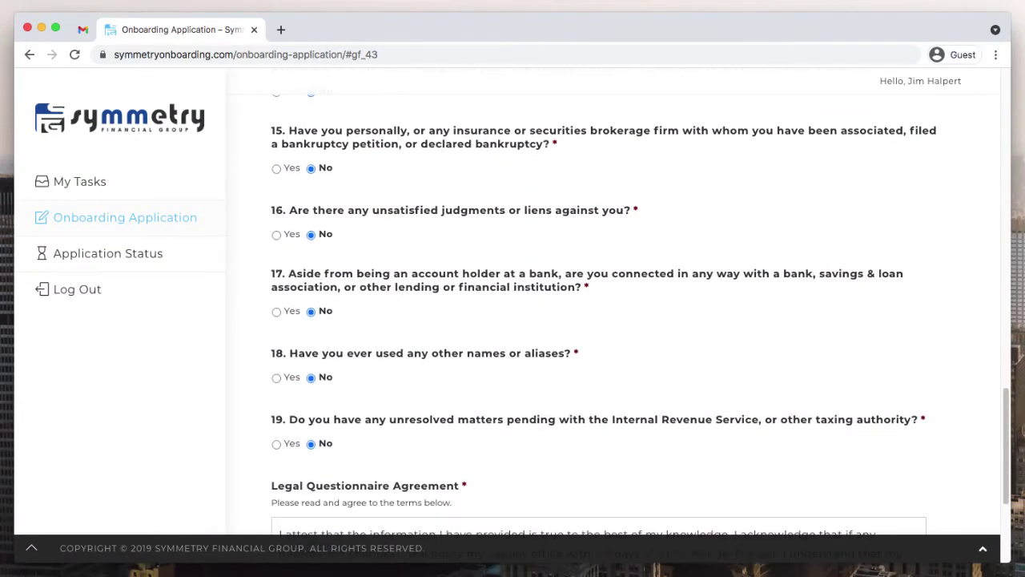
scroll(609, 321, down, 2)
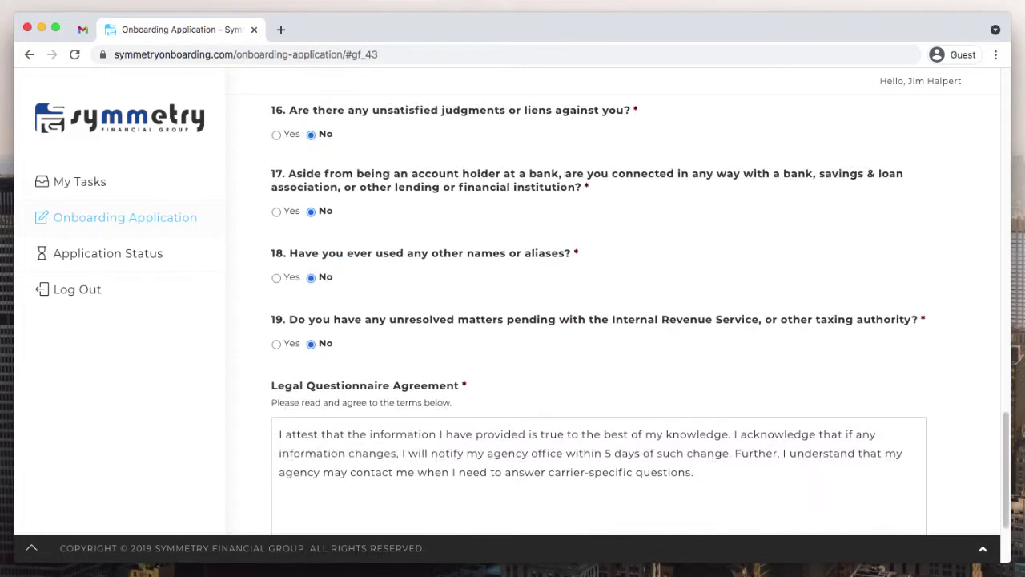
scroll(608, 320, down, 3)
right_click(903, 332)
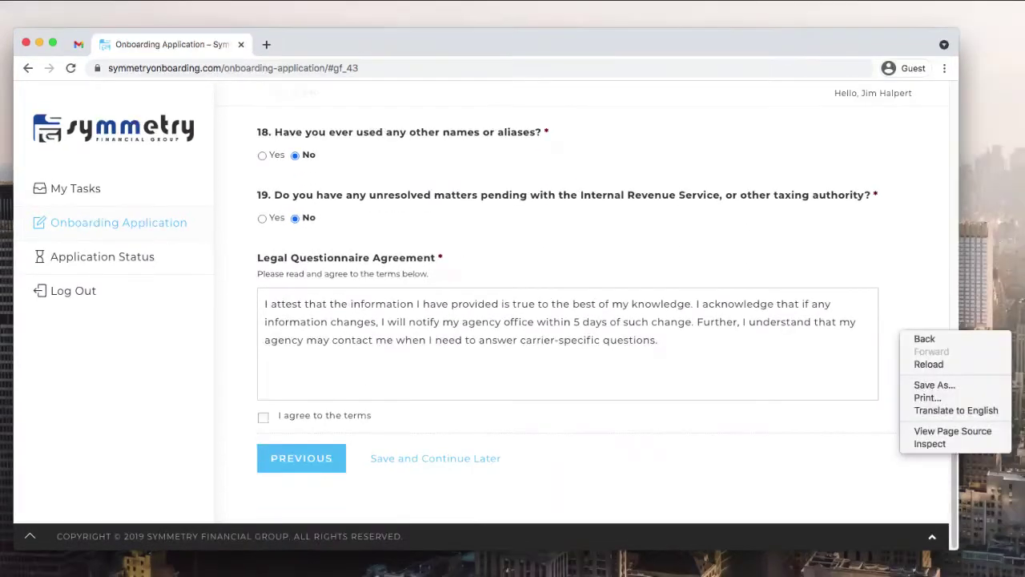
key(Escape)
click(277, 423)
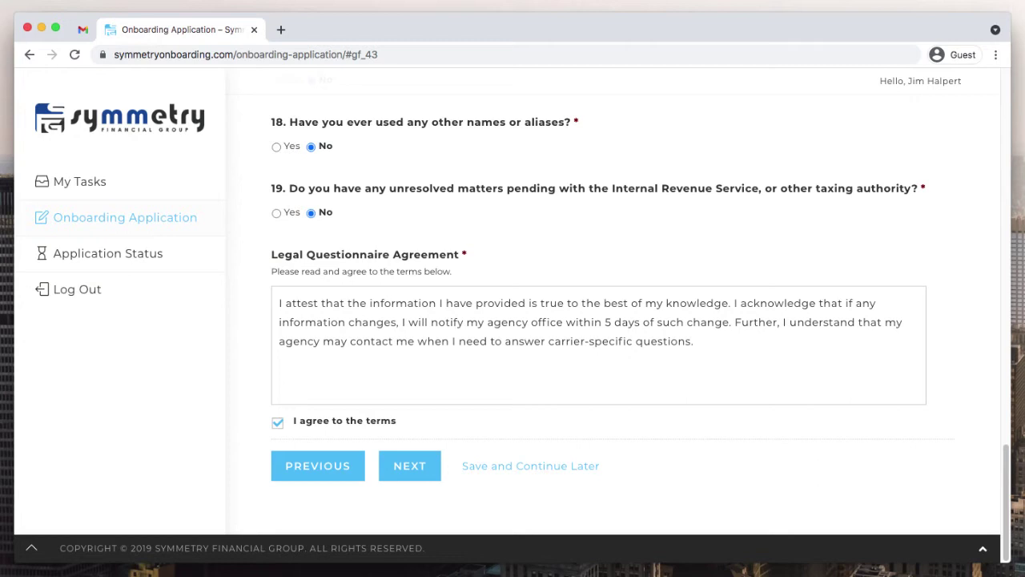
click(409, 465)
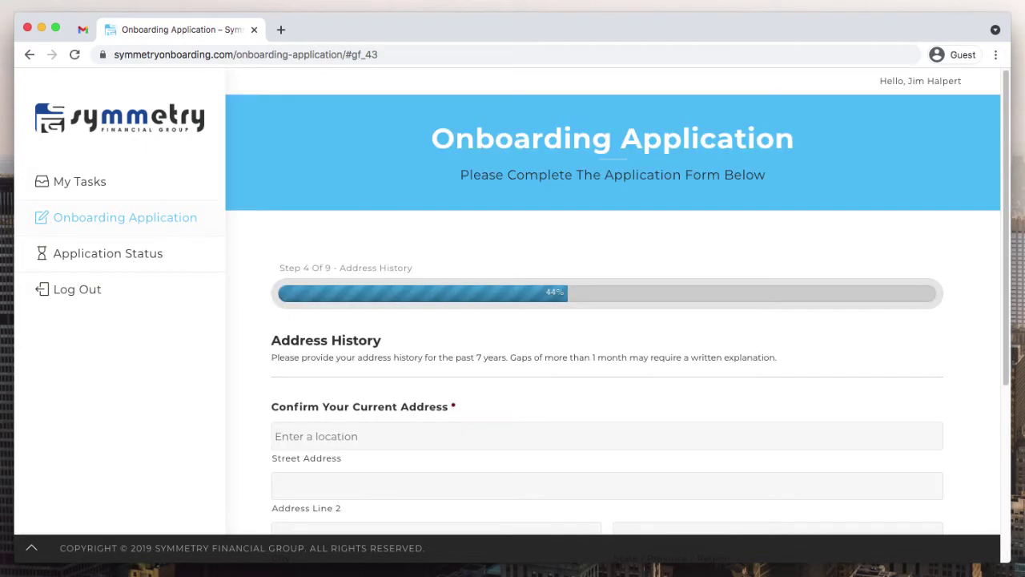
- Enter the current street address, choose the From year, and continue to AML Certification
scroll(612, 304, down, 4)
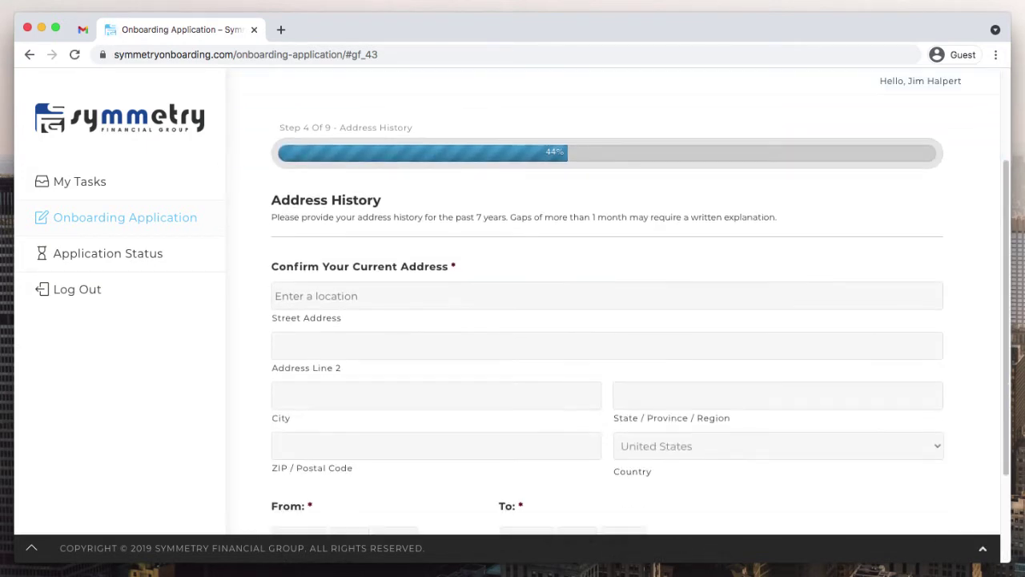
click(606, 248)
text(123 )
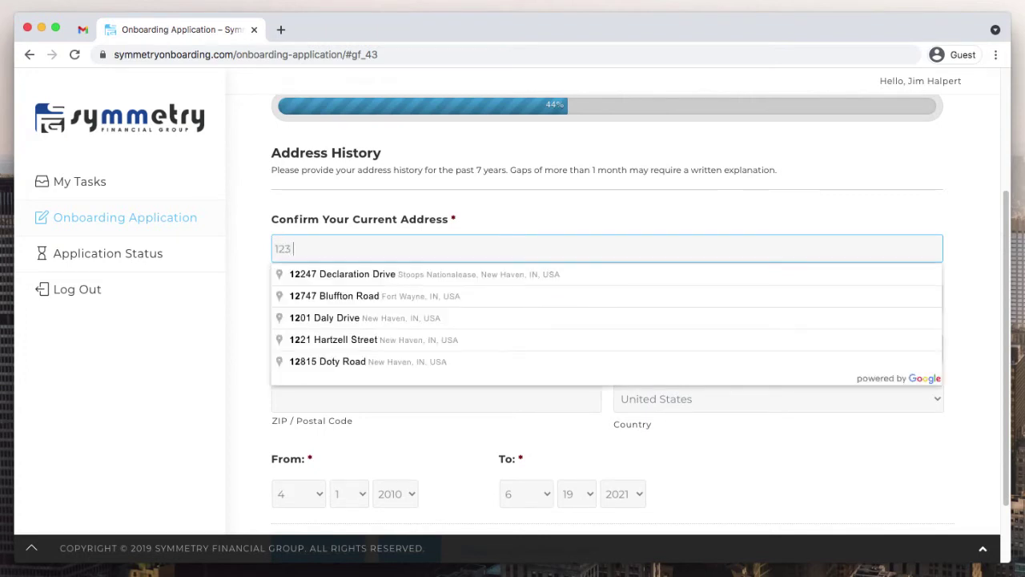
text(Main s)
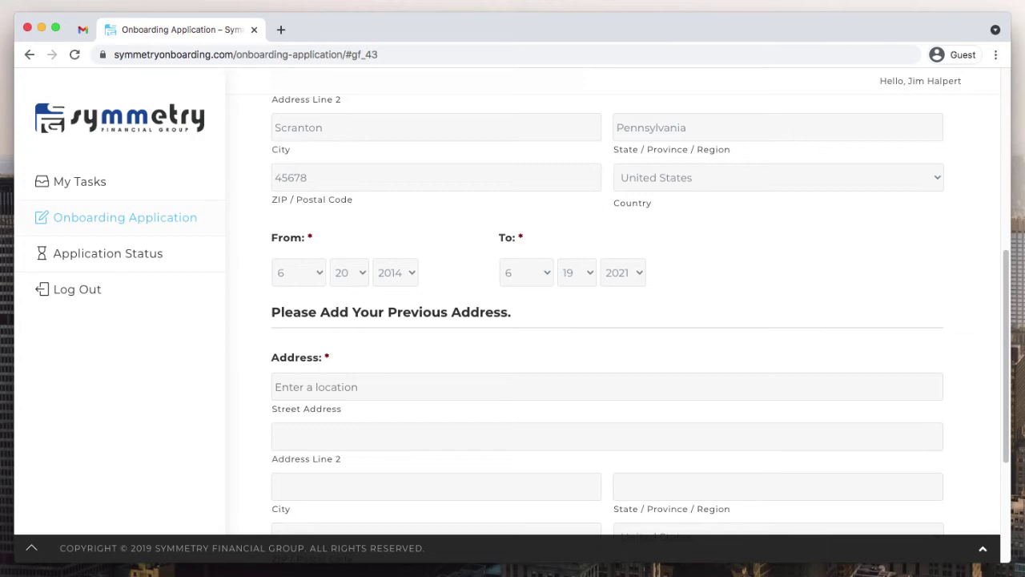
scroll(609, 320, down, 3)
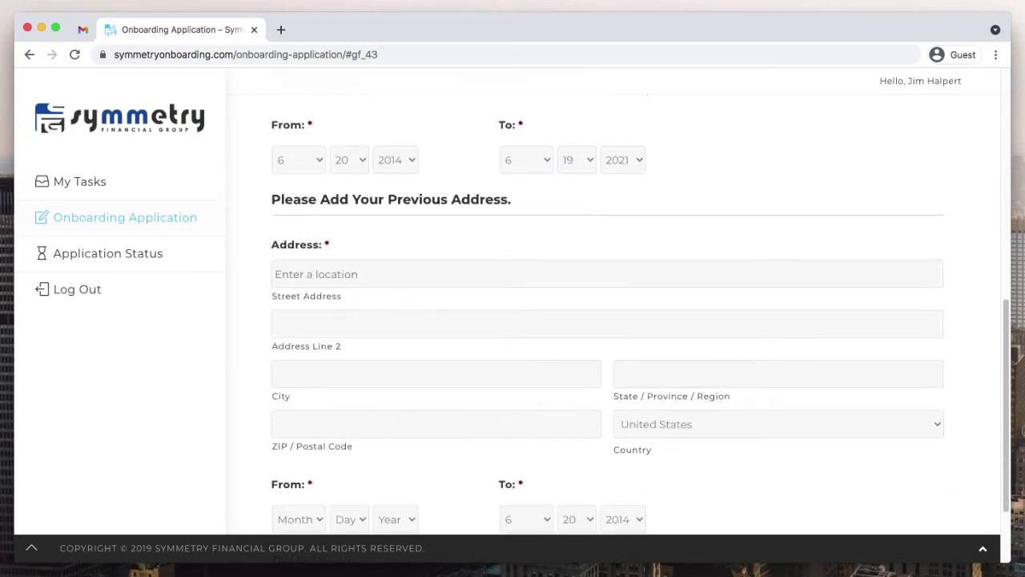
click(395, 159)
click(392, 218)
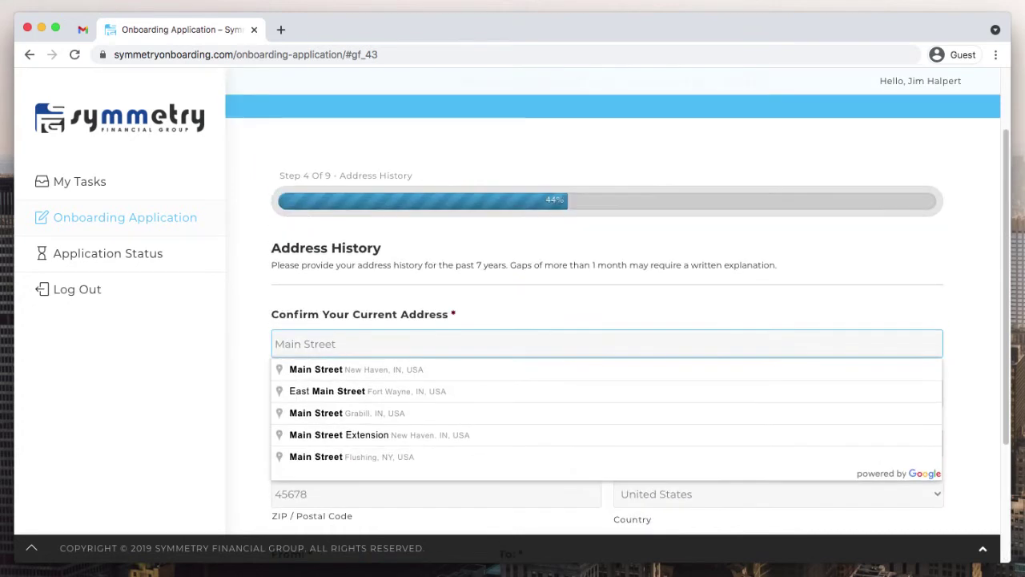
scroll(609, 320, down, 1)
click(409, 465)
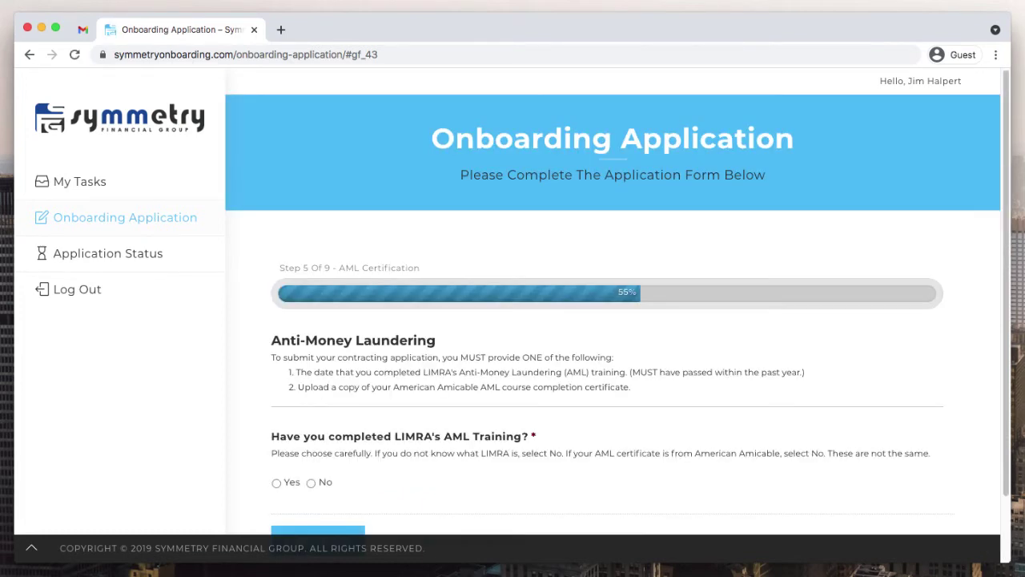
- Answer No to LIMRA AML training and No to holding an American Amicable AML certificate
scroll(613, 312, down, 2)
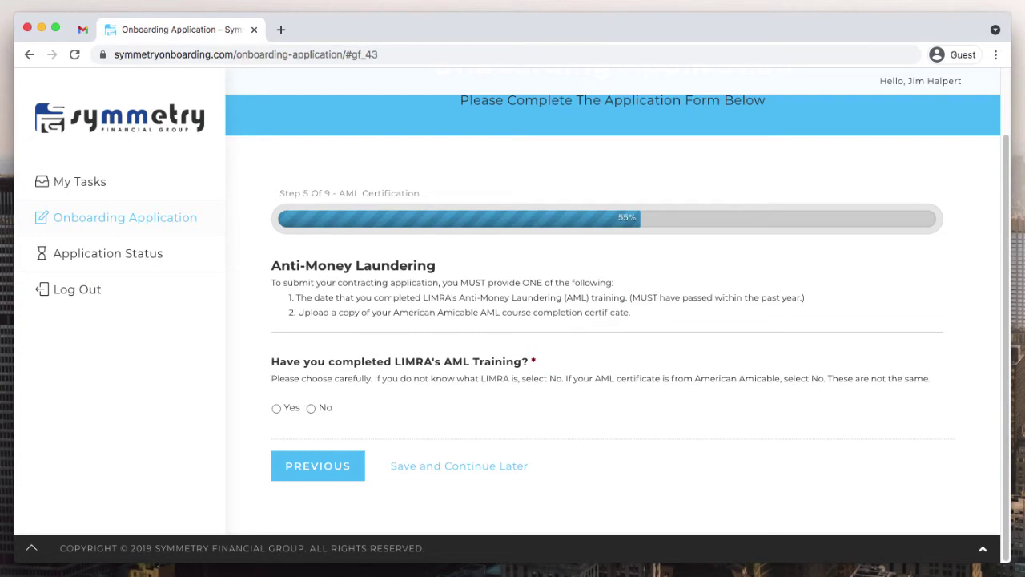
click(311, 408)
scroll(613, 320, down, 1)
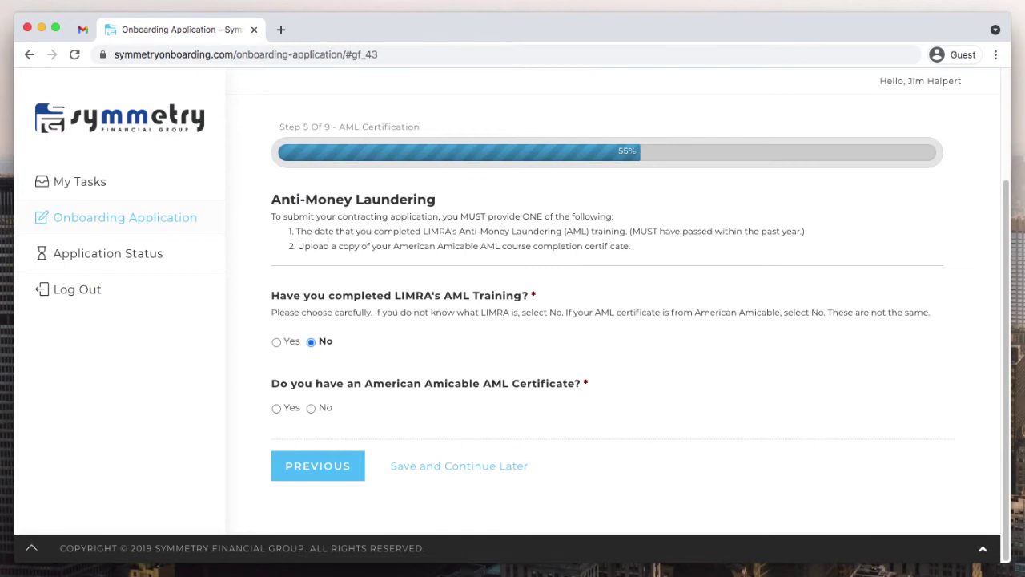
click(311, 408)
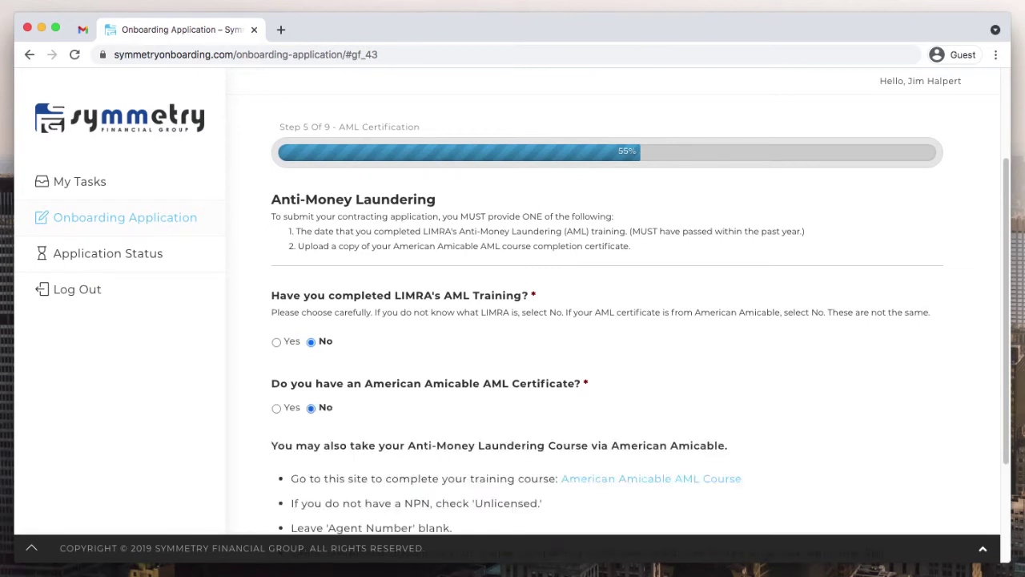
scroll(613, 320, down, 4)
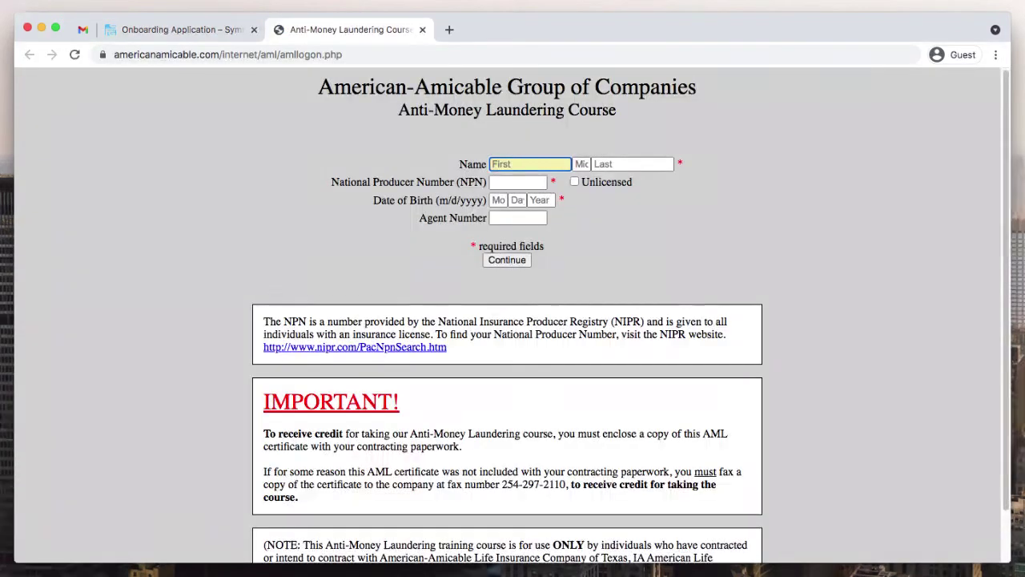
- Fill the AML course sign-in with the agent's first and last name, Unlicensed, and birth date
key(Tab)
key(Tab)
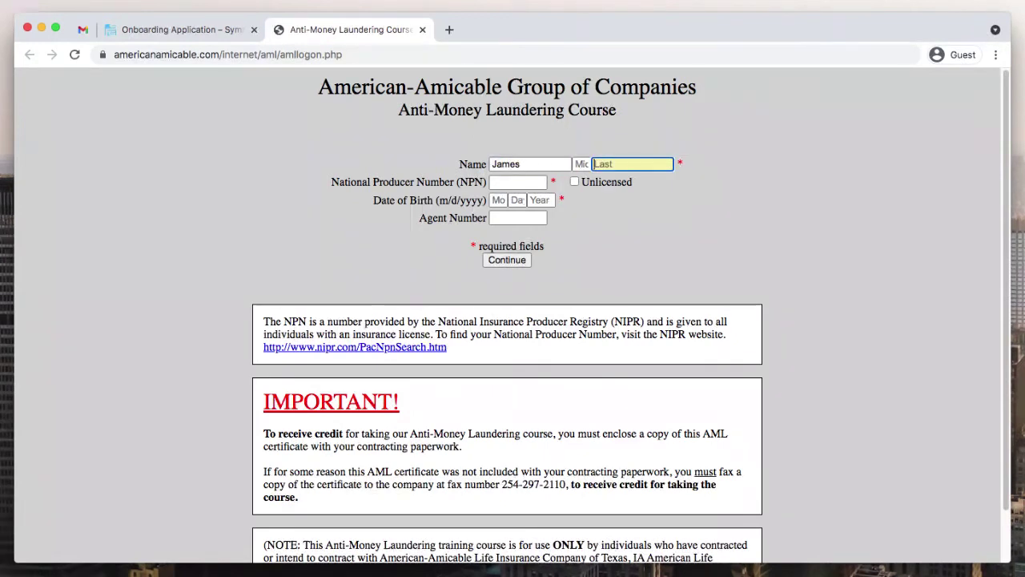
key(Tab)
key(Tab)
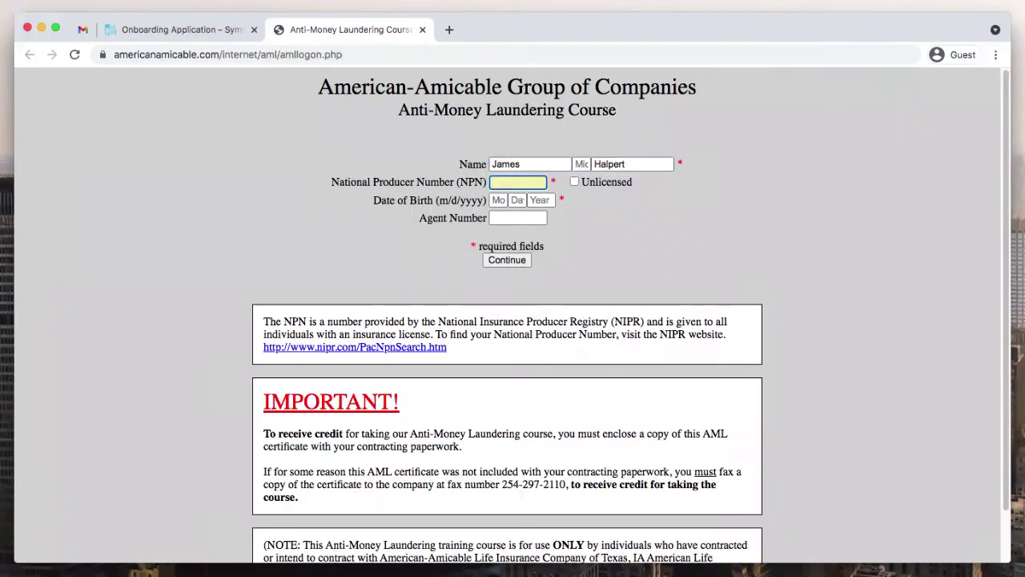
key(Tab)
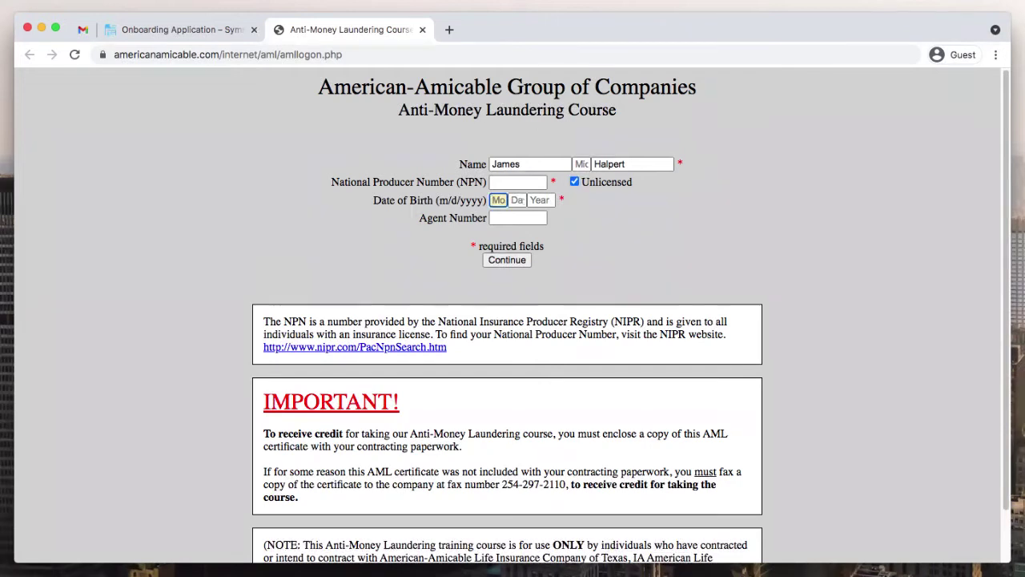
key(Tab)
key(Tab)
key(Tab)
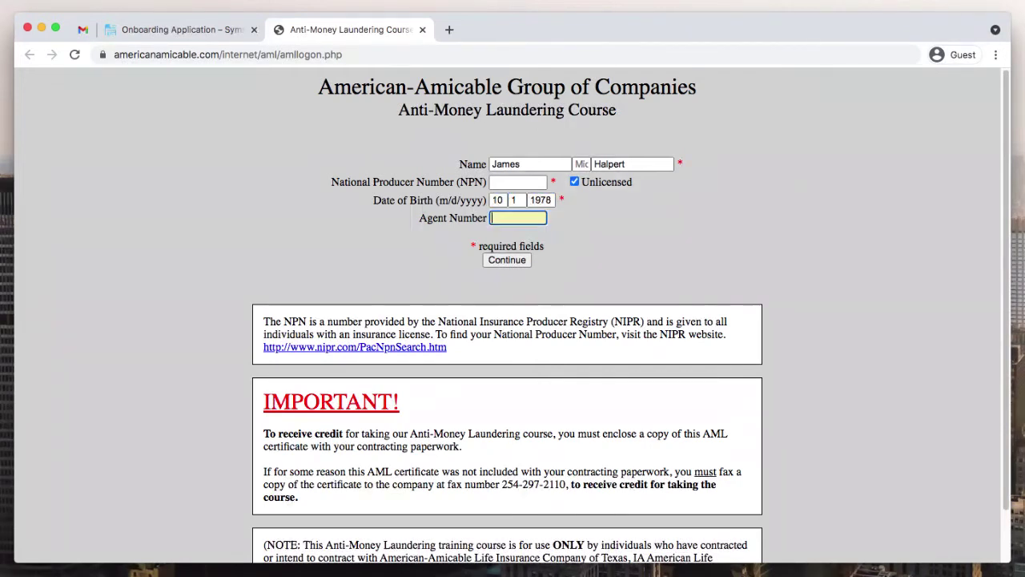
- Submit the AML course sign-in and select the agent's name on the confirmation page
key(ctrl+shift+Tab)
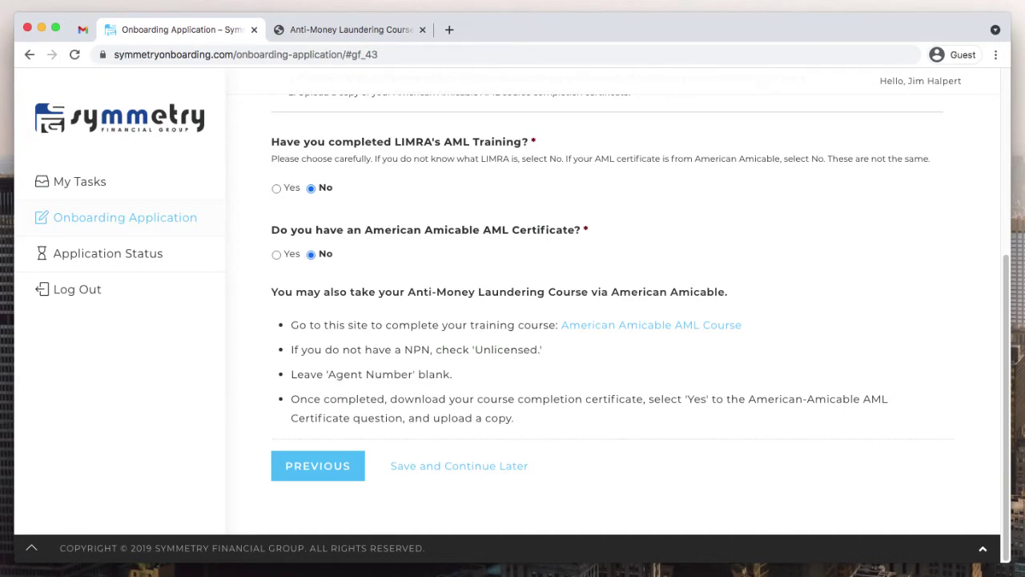
key(ctrl+Tab)
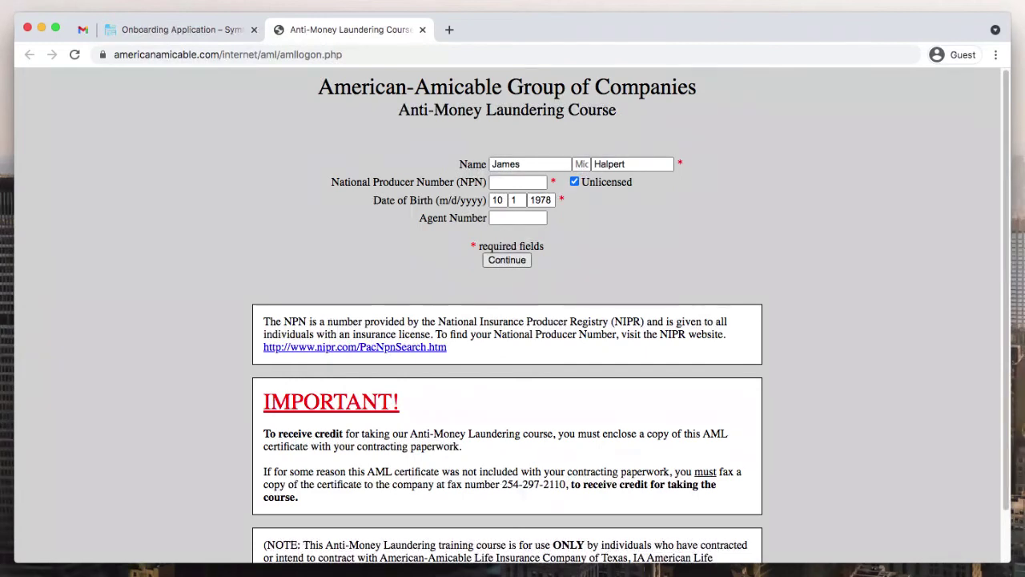
key(Return)
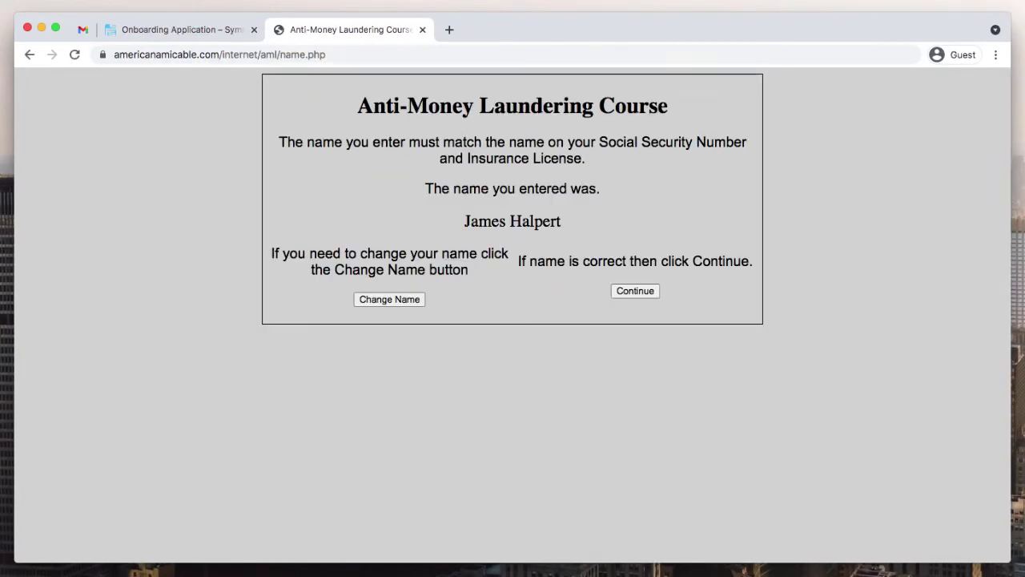
drag(464, 221, 561, 221)
click(560, 221)
double_click(485, 221)
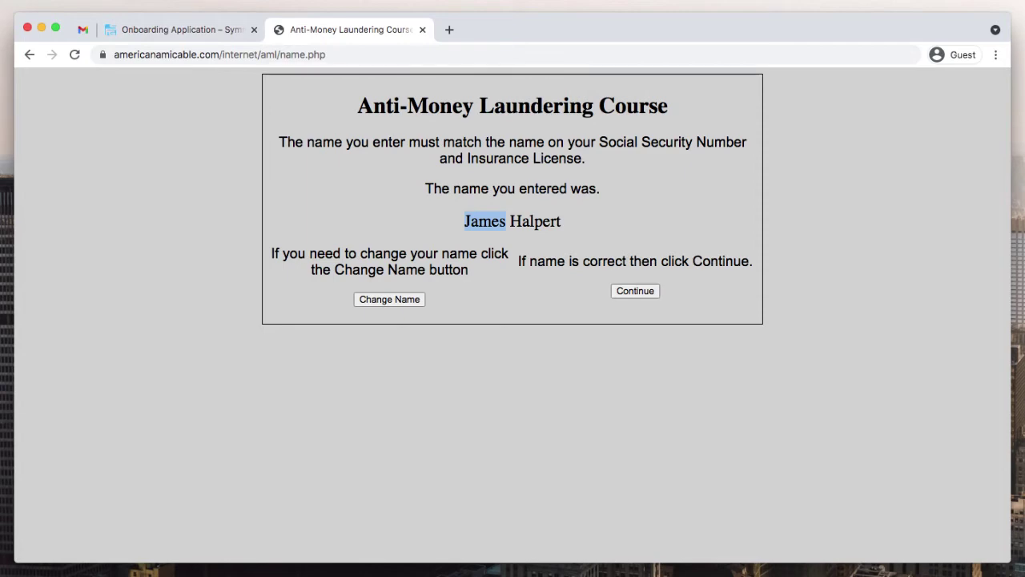
key(ctrl+shift+Tab)
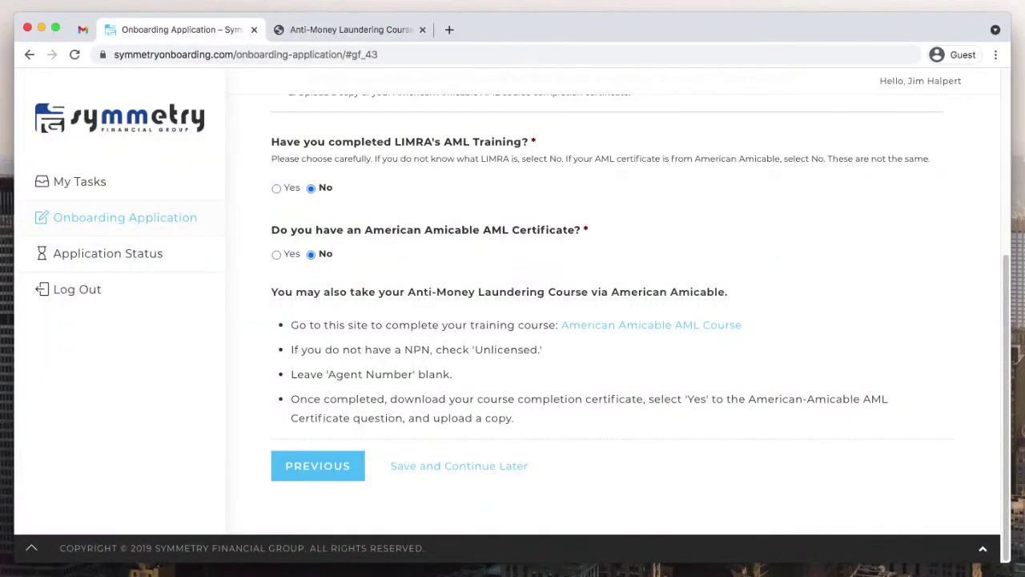
scroll(613, 305, up, 4)
key(ctrl+Tab)
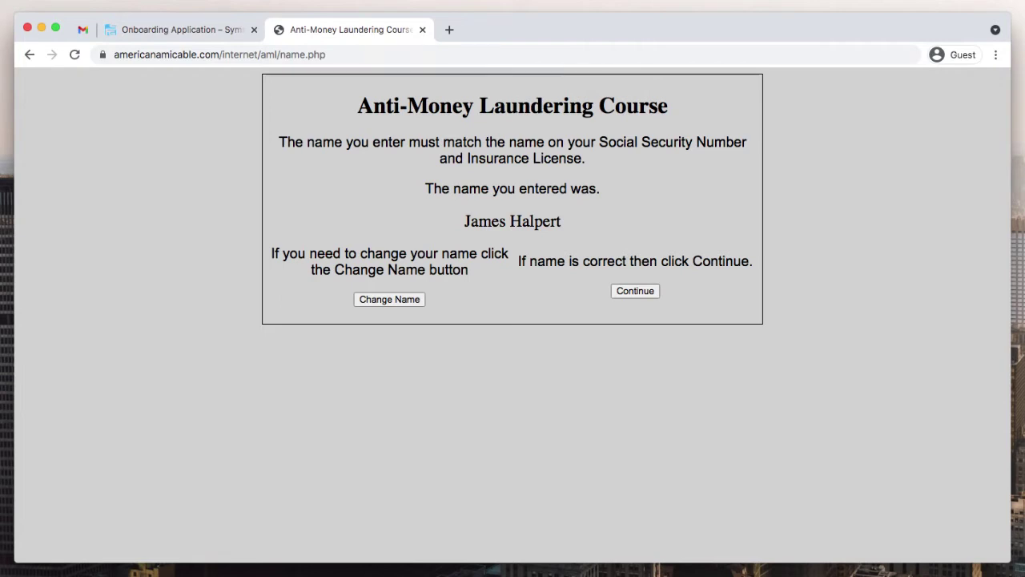
- Keep the name unchanged in the Change Name form and continue the AML course
click(390, 298)
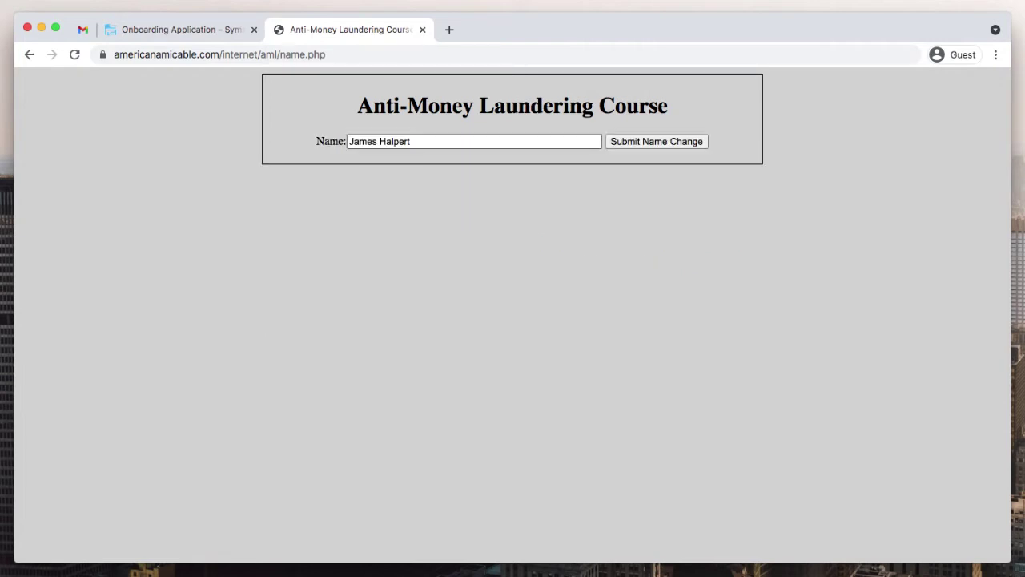
key(Return)
click(635, 291)
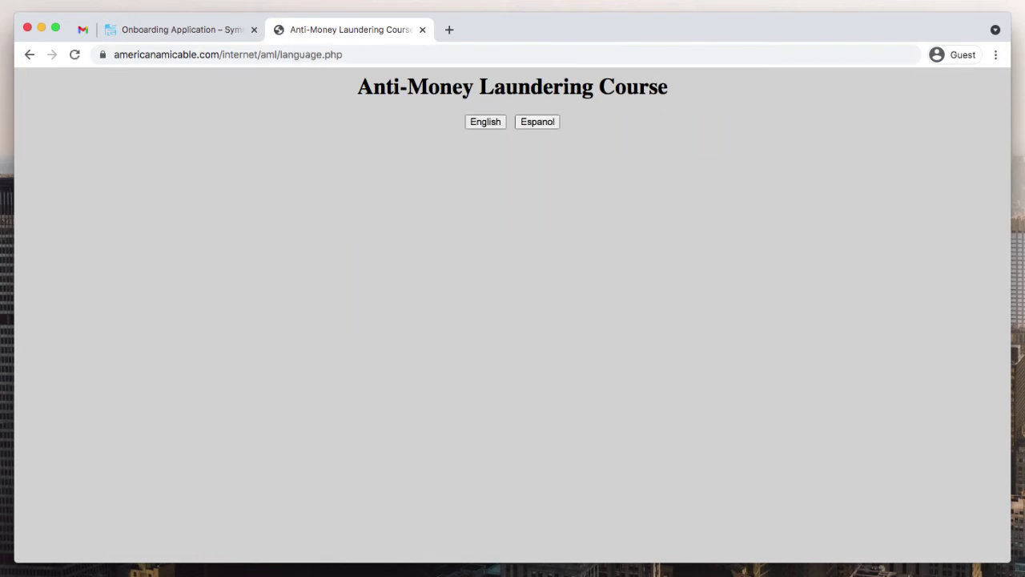
- Take the course in English, look over Unit 1's quiz questions, then close the course tab
click(486, 122)
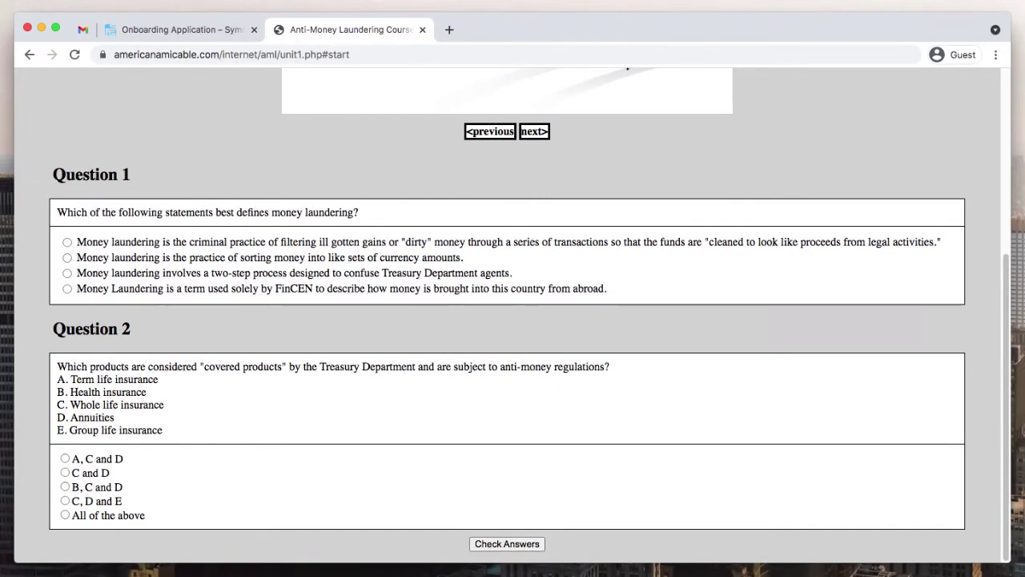
scroll(512, 320, up, 4)
scroll(513, 321, down, 1)
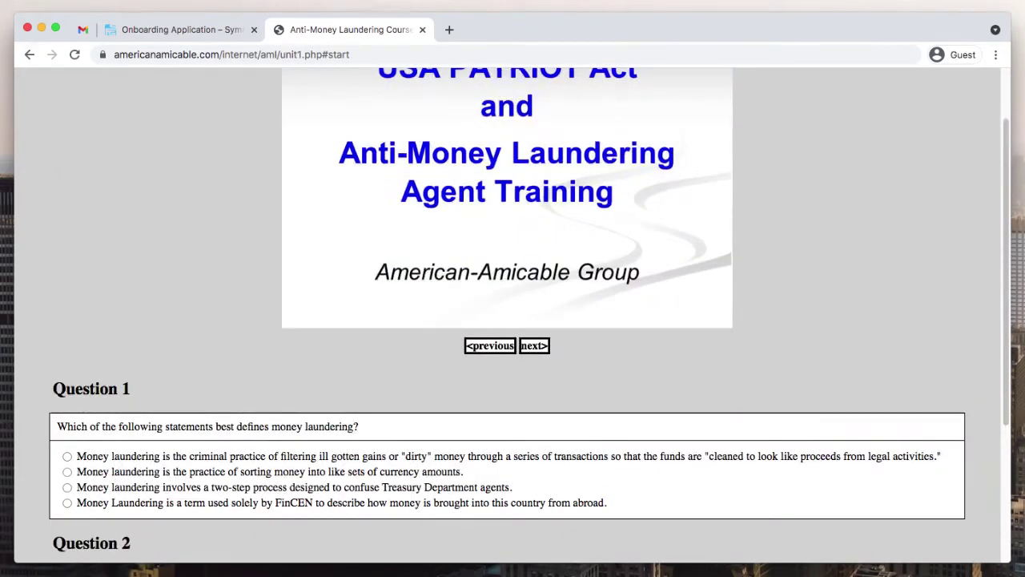
scroll(513, 320, down, 3)
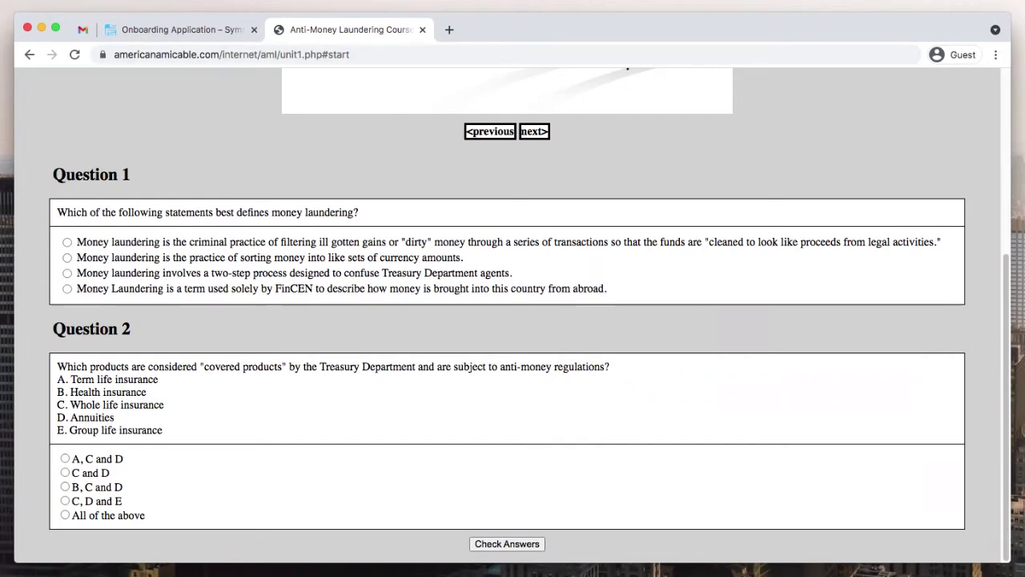
key(super+w)
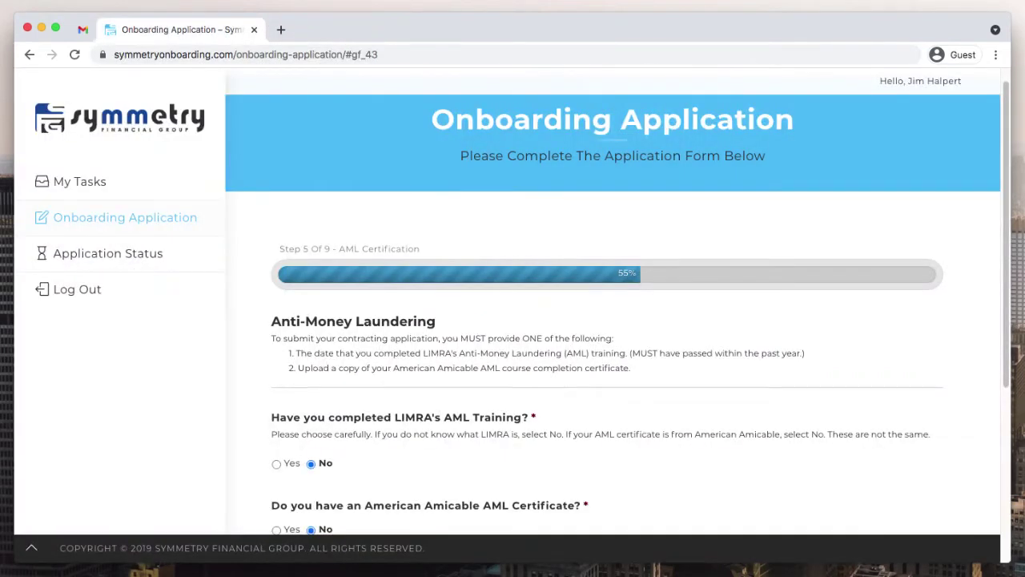
- Answer Yes to having an American Amicable AML certificate
scroll(613, 321, down, 5)
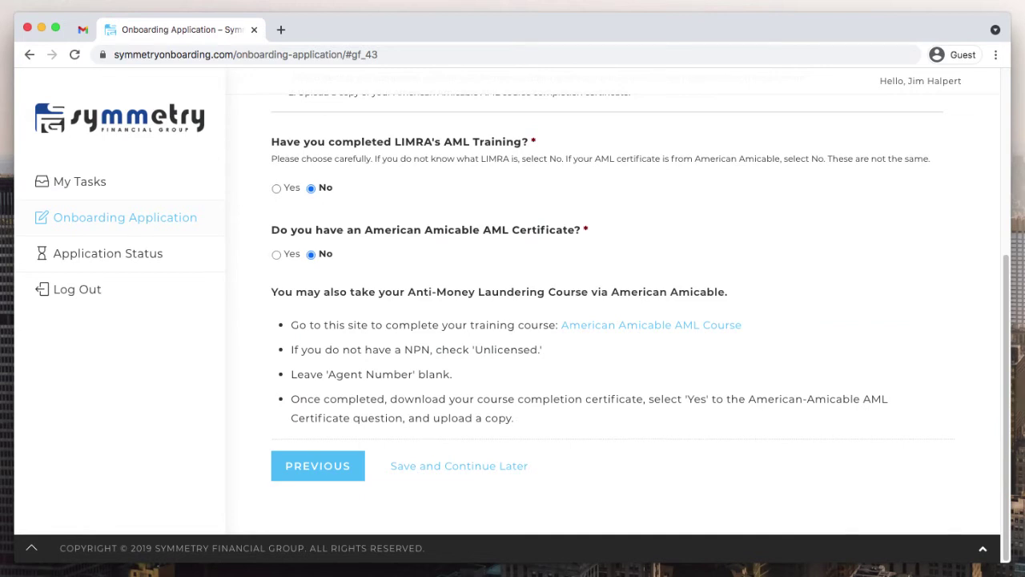
click(277, 254)
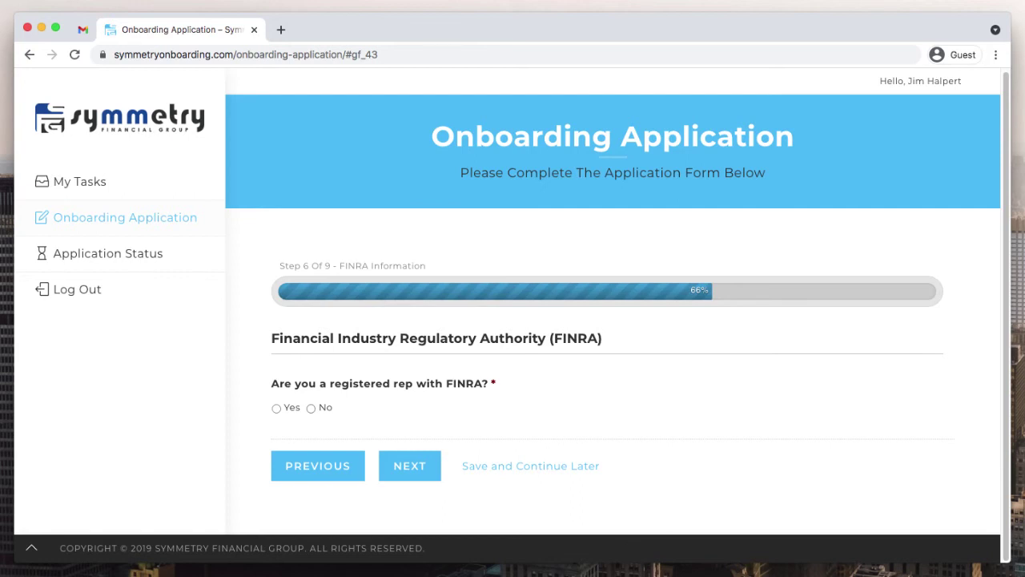
- Set 'Are you a registered rep with FINRA?' to No and advance to E&O Insurance
click(276, 408)
scroll(613, 321, down, 3)
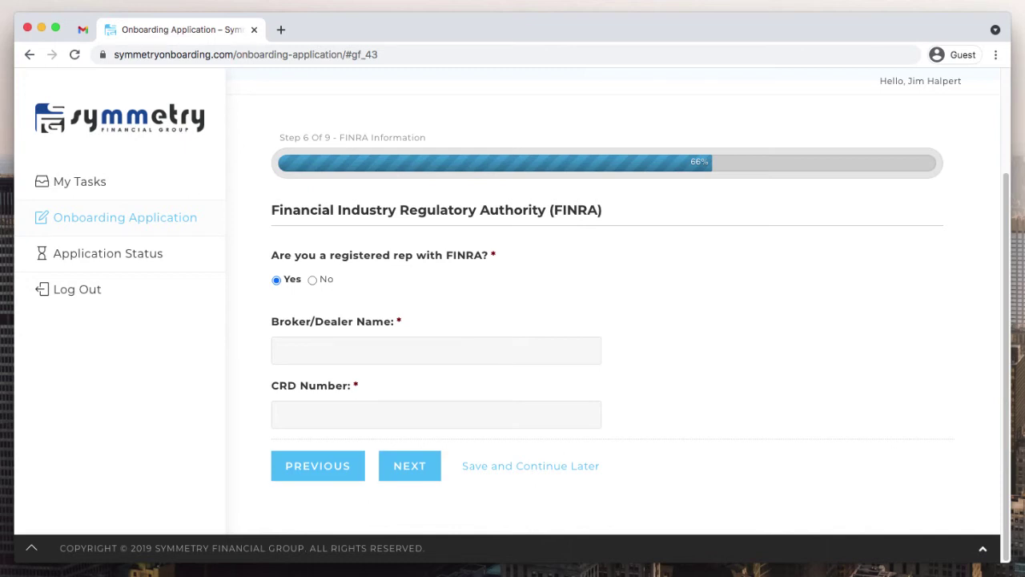
click(313, 280)
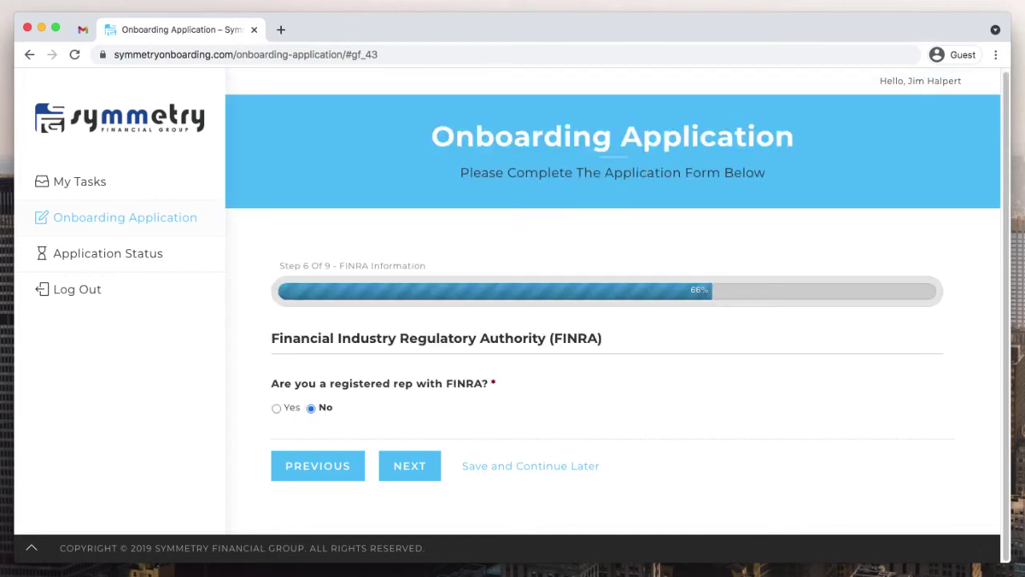
click(409, 465)
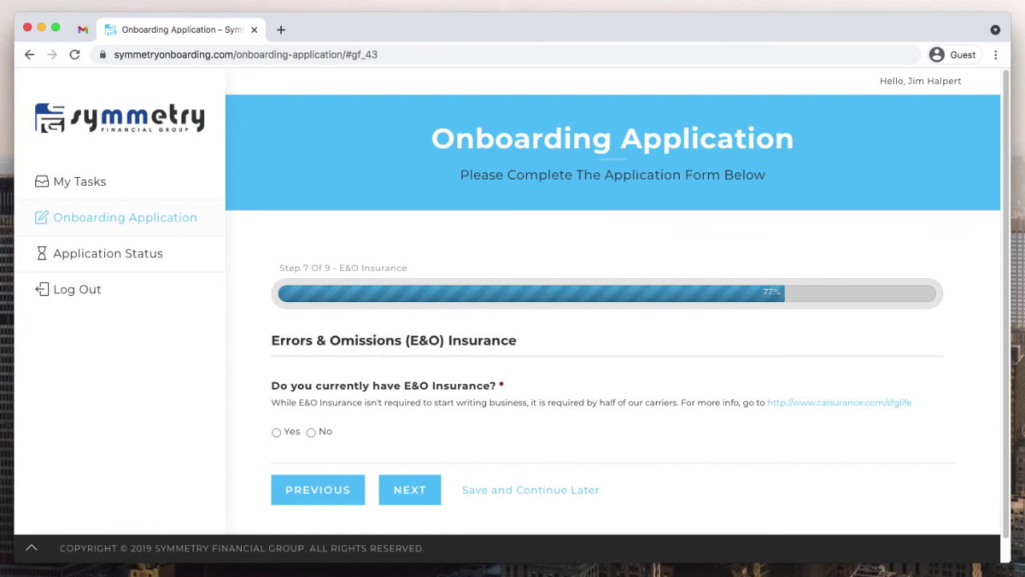
- Answer No to E&O insurance and review the CalSurance sfglife E&O program page before returning
scroll(613, 320, down, 1)
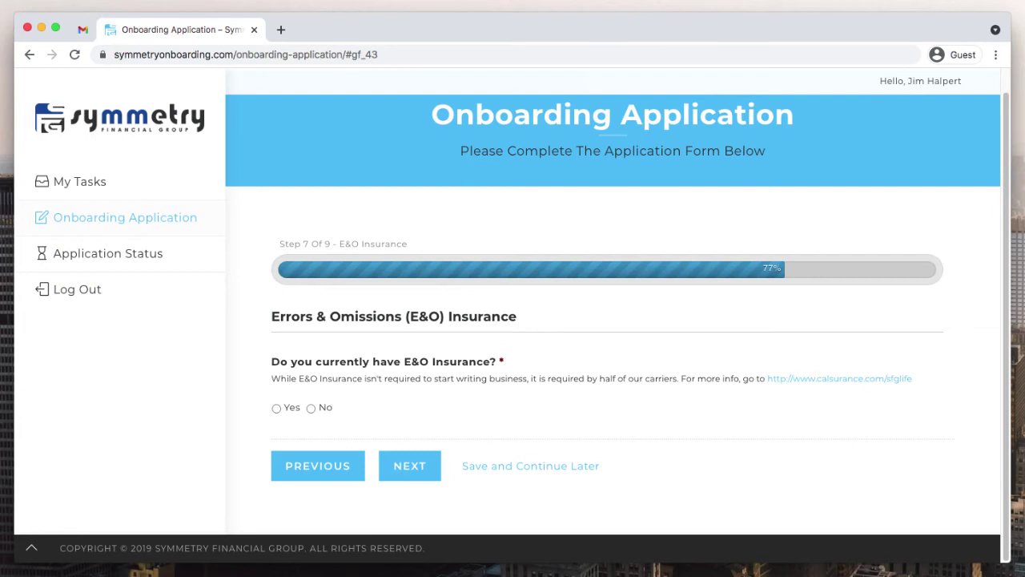
click(312, 408)
click(839, 379)
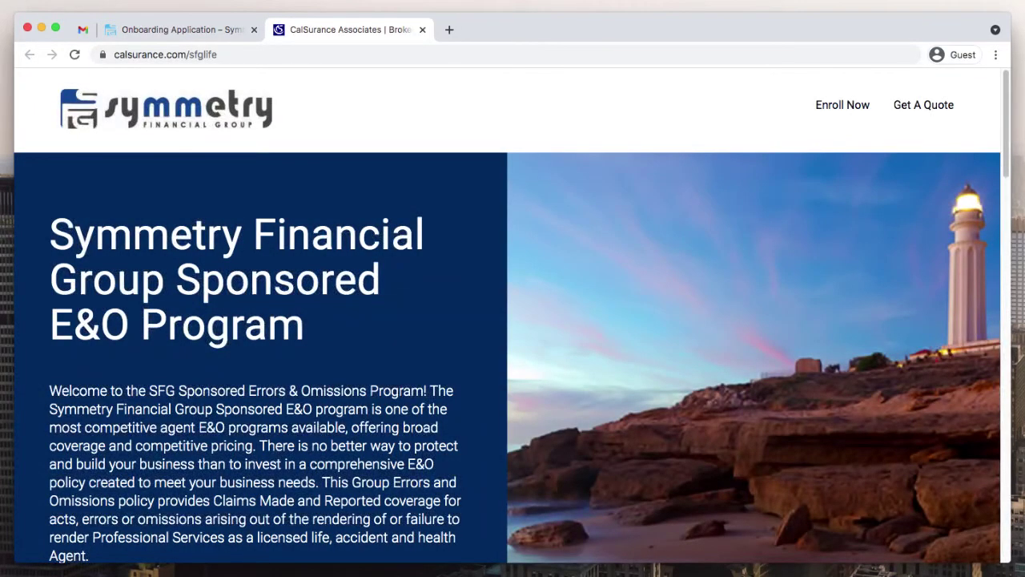
scroll(512, 361, down, 5)
scroll(513, 361, up, 5)
key(ctrl+shift+Tab)
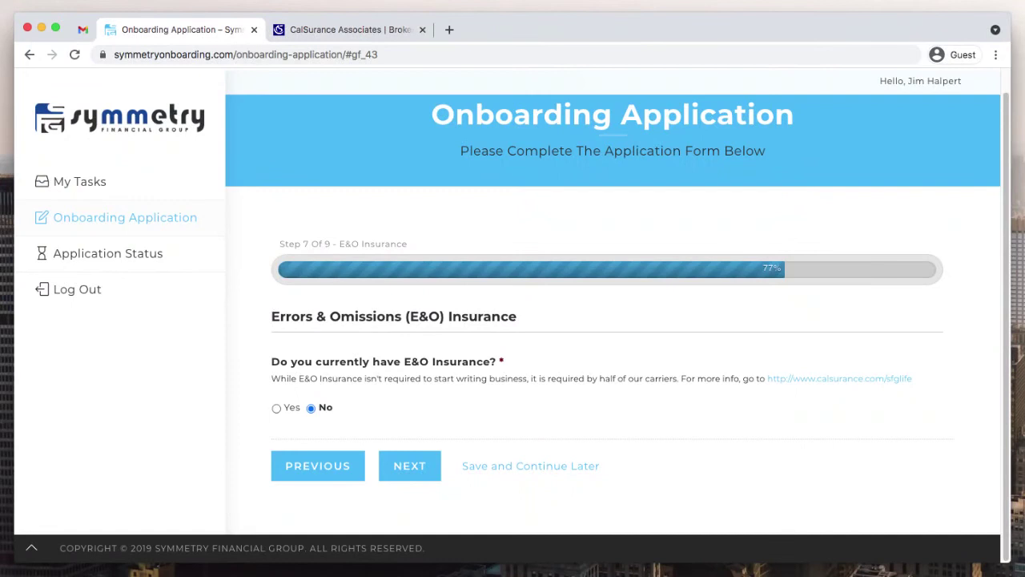
- Leave 'Do you currently have E&O Insurance?' as No and advance to EFT Information
click(276, 408)
scroll(613, 320, down, 2)
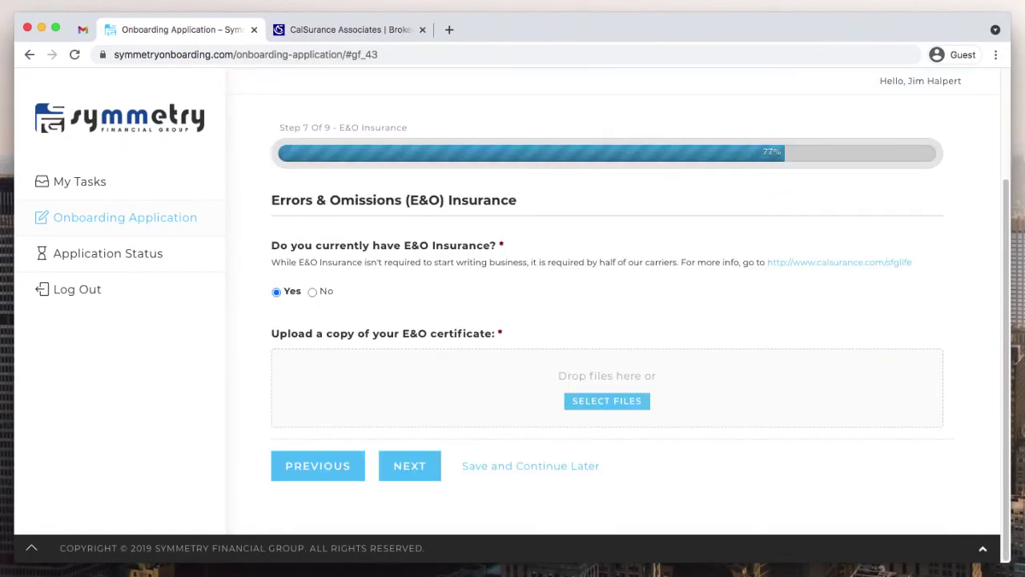
click(312, 291)
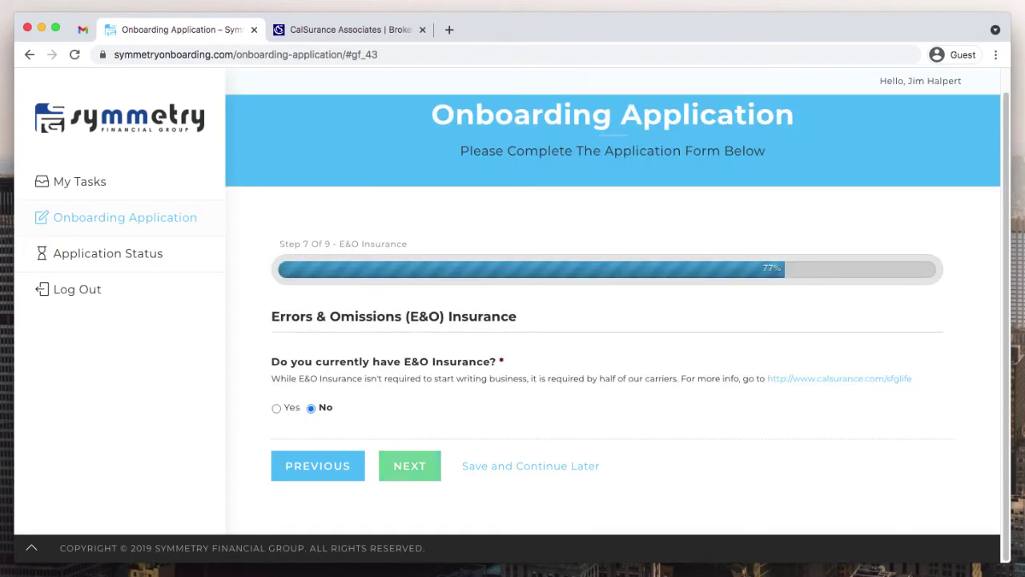
click(409, 466)
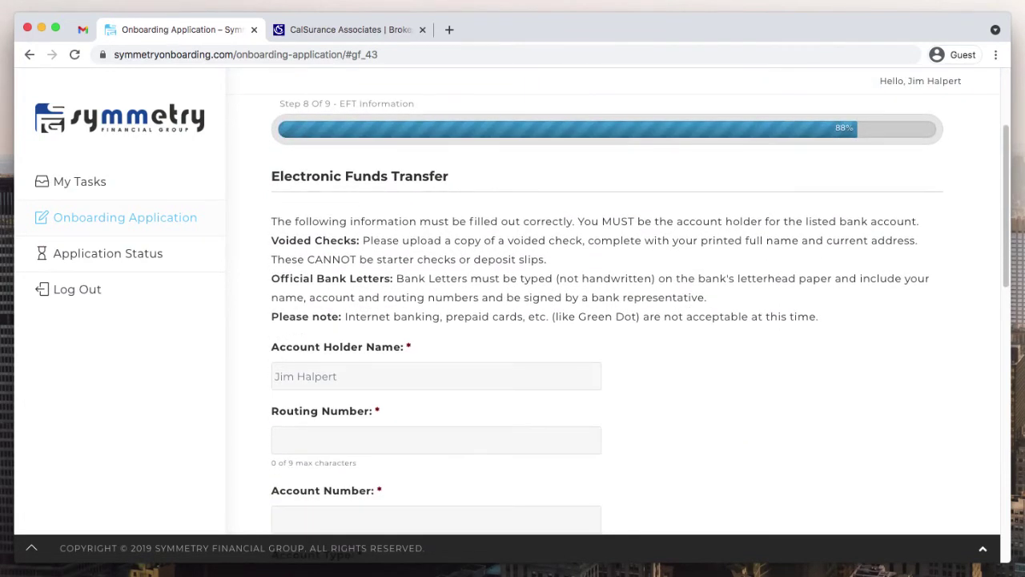
- Enter the bank routing and account numbers, select Checking, and enter Main Street Bank as institution
scroll(608, 321, down, 3)
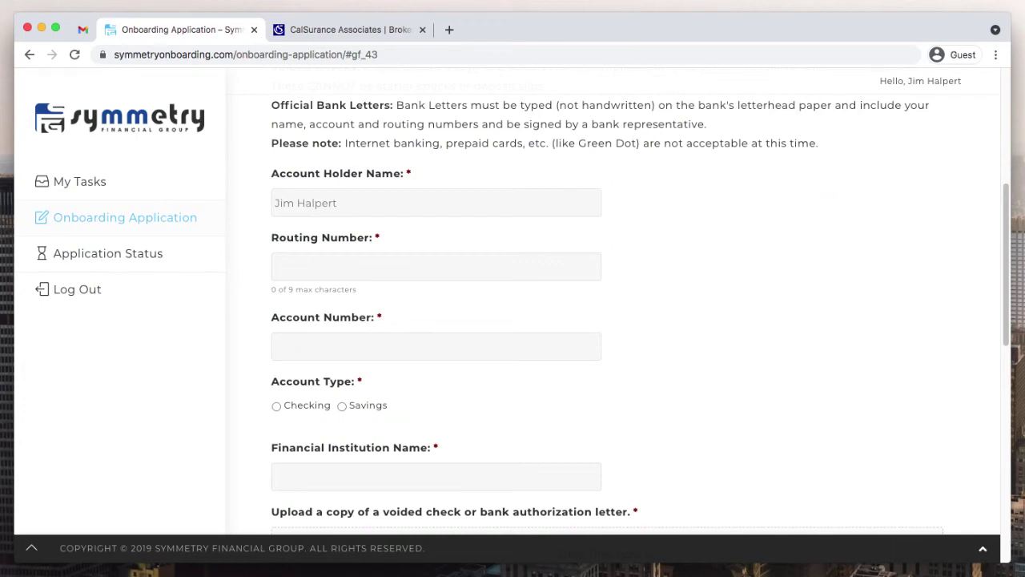
click(436, 267)
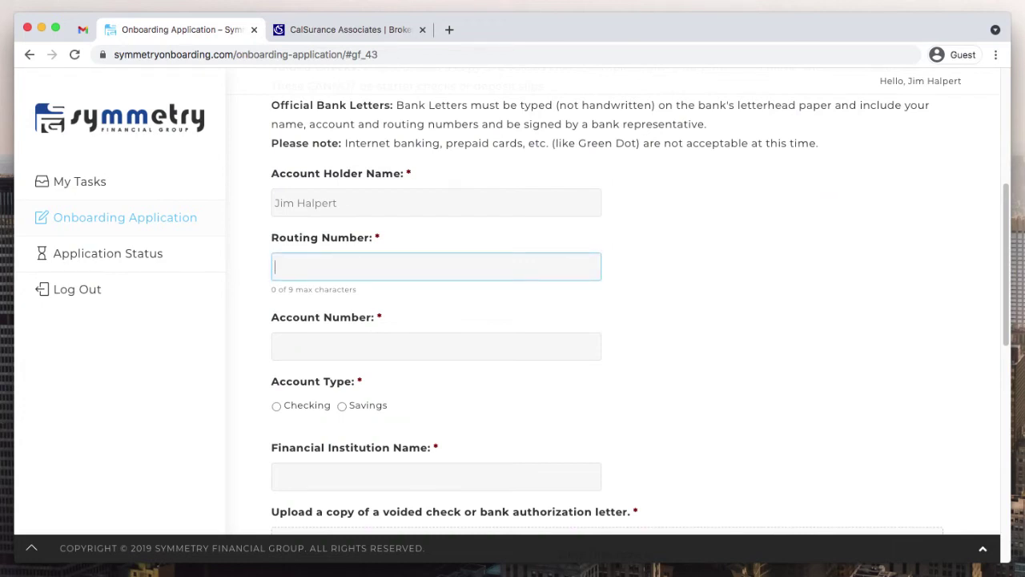
text(074888888)
key(Tab)
key(Tab)
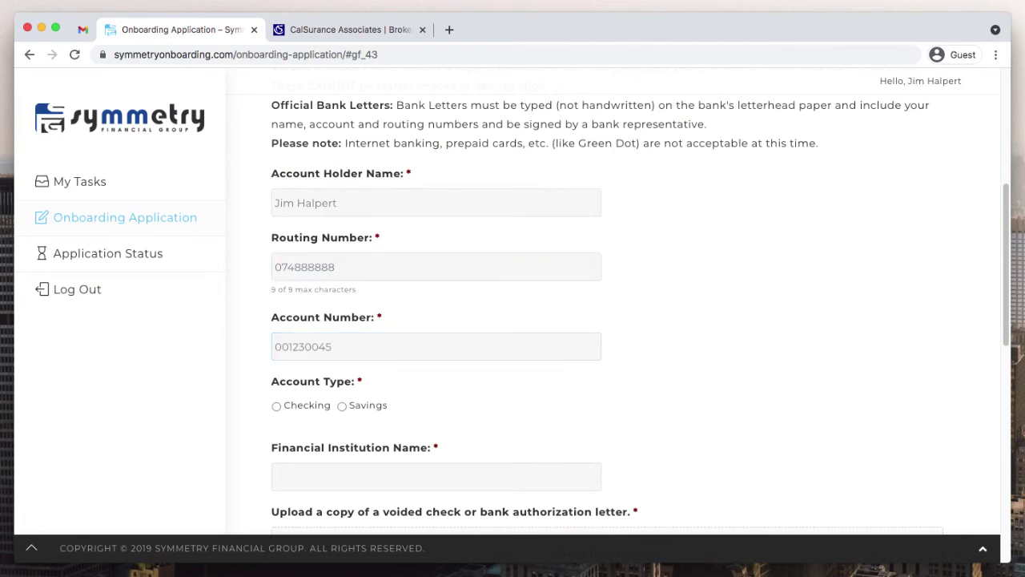
key(space)
scroll(609, 320, down, 3)
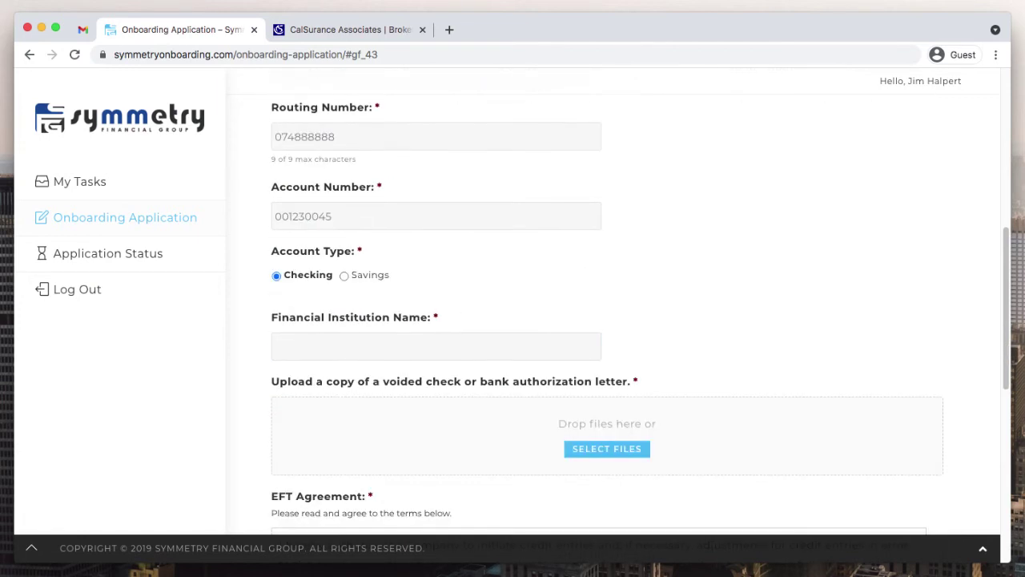
key(Tab)
text(Main Street Bank)
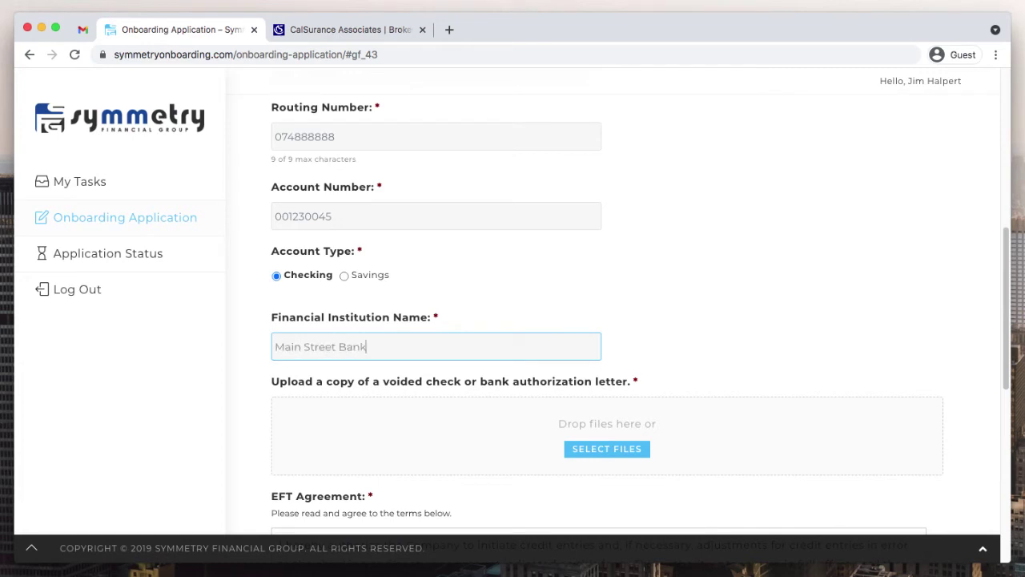
scroll(609, 321, down, 3)
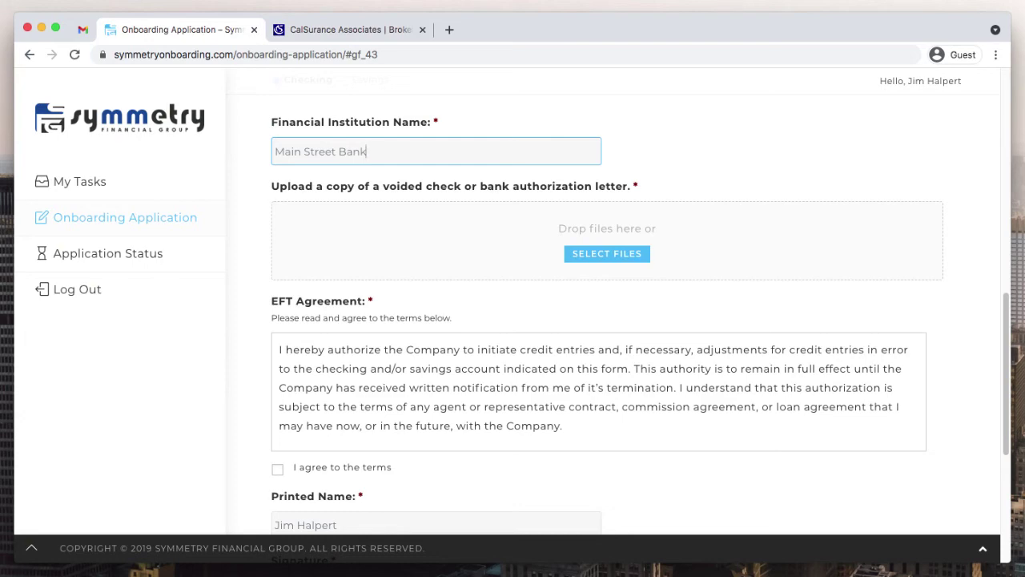
scroll(640, 316, down, 1)
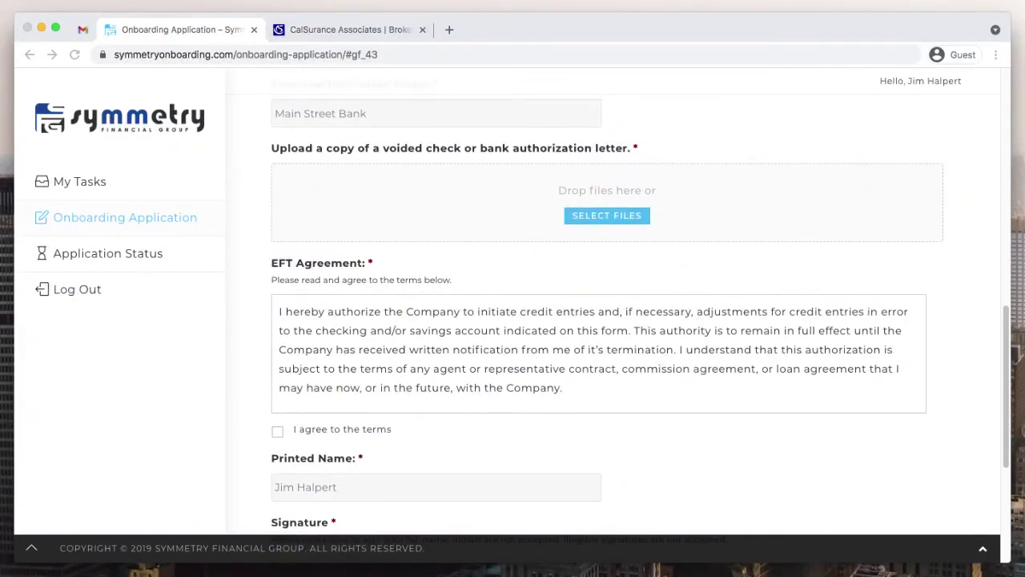
- Confirm uploading voided check image 20210615_122145.jpg and scroll down to the EFT Agreement
key(Return)
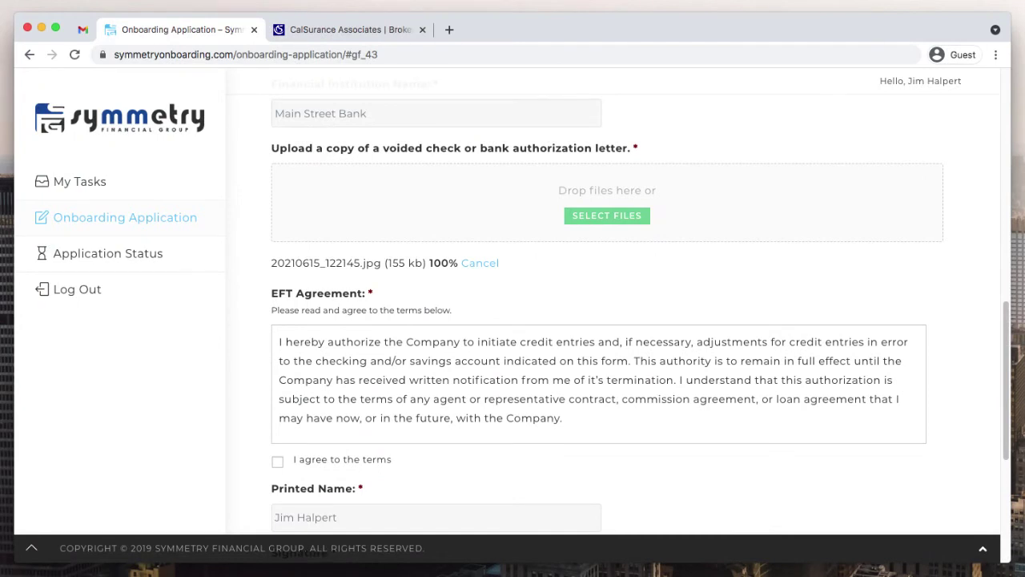
scroll(639, 311, down, 3)
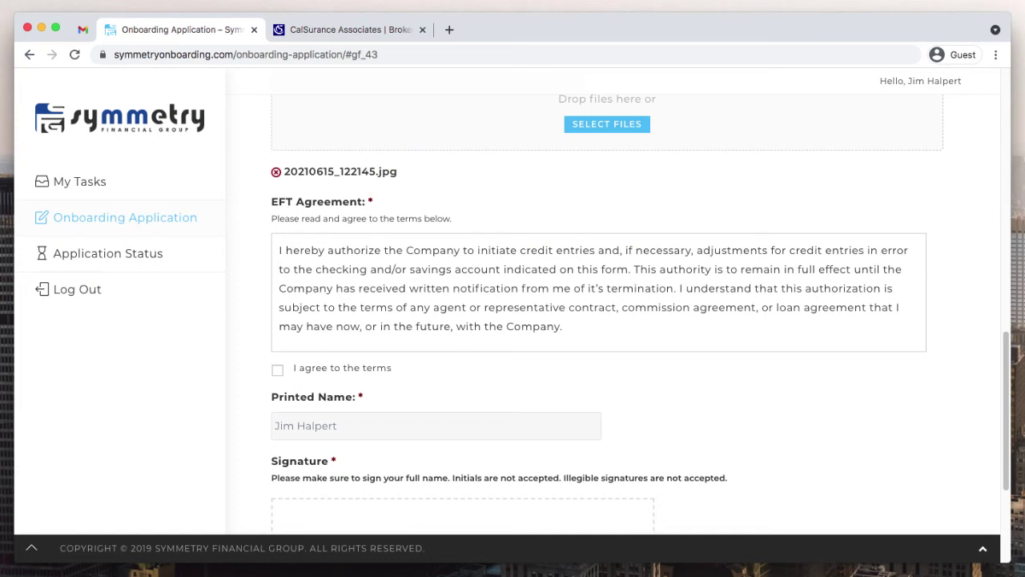
- Agree to the EFT Agreement terms
click(277, 369)
scroll(599, 299, down, 1)
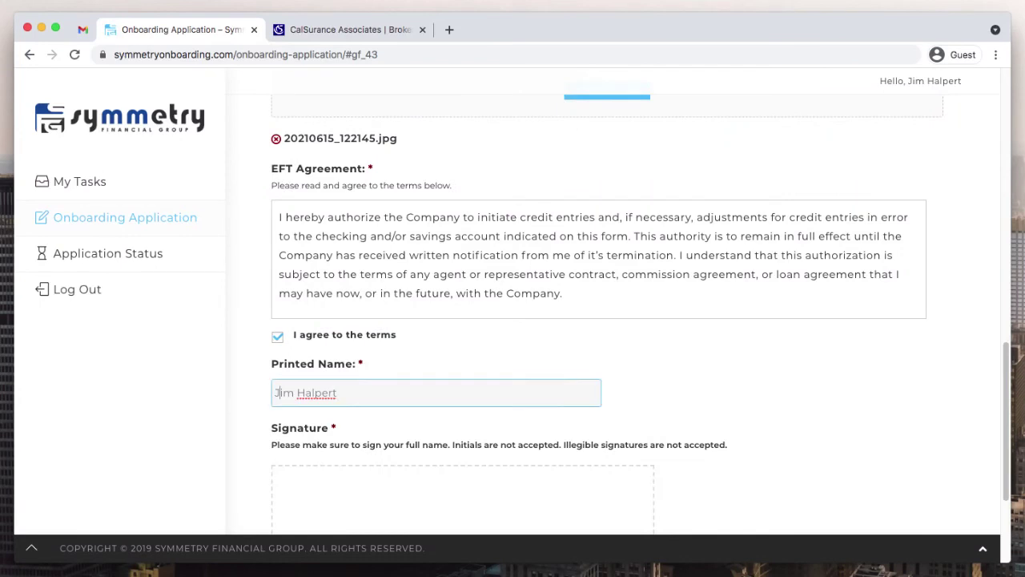
scroll(599, 299, down, 3)
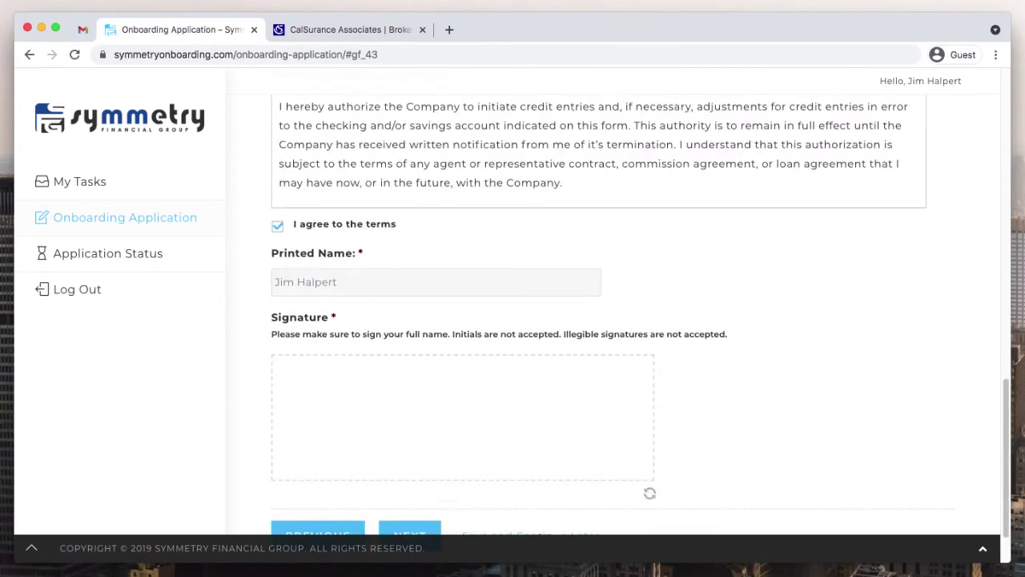
scroll(600, 299, down, 2)
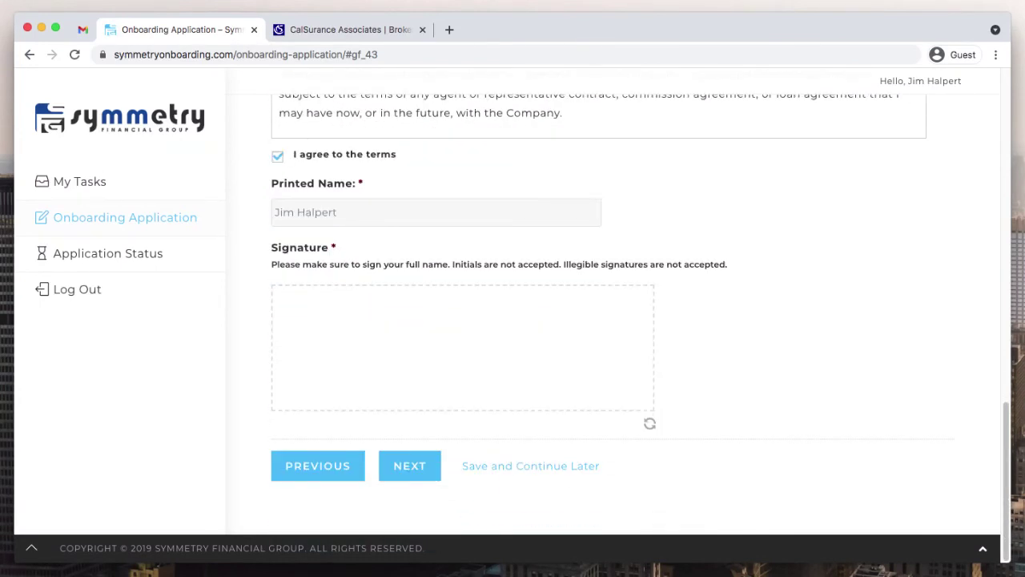
- Draw the full-name signature in the Signature pad and continue to the SuranceBay step
mouse_move(342, 313)
mouse_down()
mouse_move(370, 387)
mouse_move(367, 353)
mouse_move(373, 362)
mouse_move(432, 364)
mouse_up()
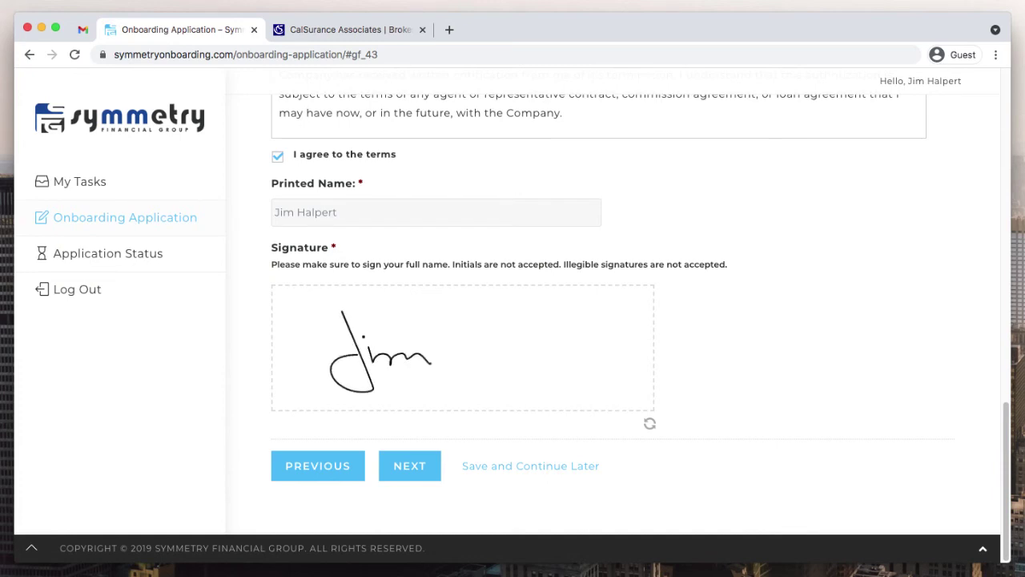
drag(411, 329, 413, 391)
drag(489, 320, 491, 370)
mouse_move(486, 354)
mouse_down()
mouse_move(448, 364)
mouse_move(510, 353)
mouse_move(516, 338)
mouse_move(525, 370)
mouse_move(605, 330)
mouse_move(621, 367)
mouse_move(623, 340)
mouse_up()
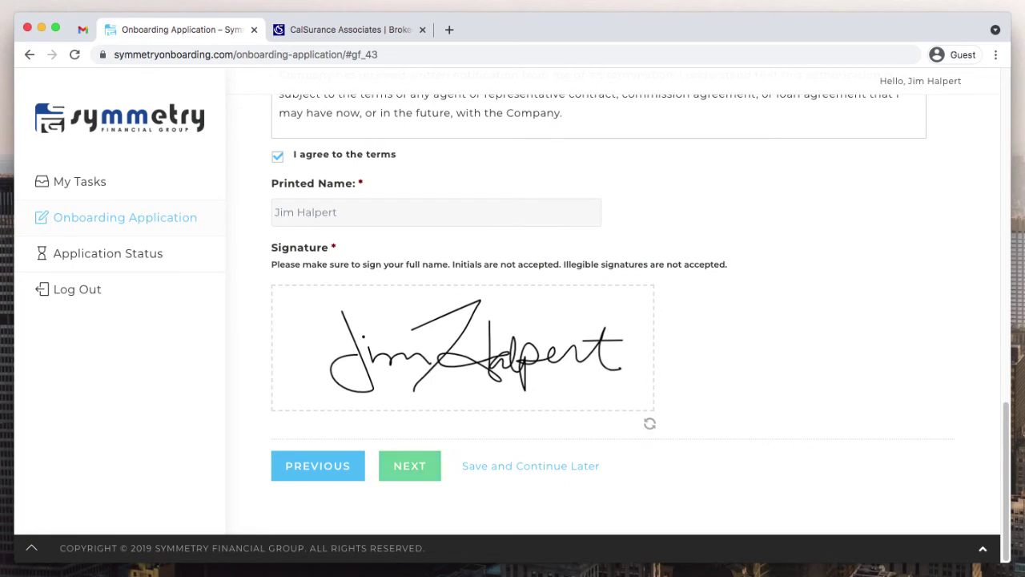
click(410, 465)
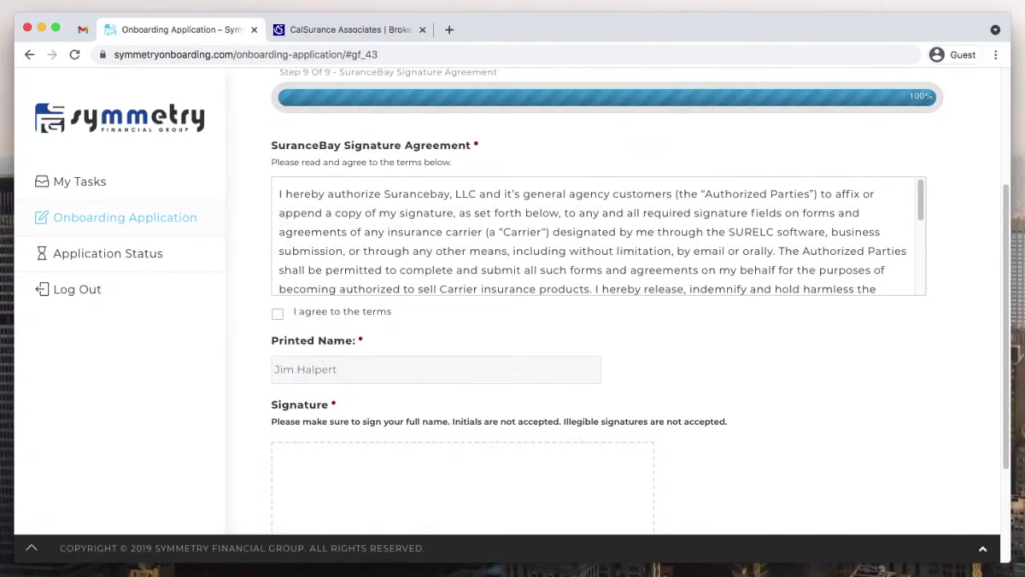
scroll(592, 236, down, 2)
scroll(601, 236, down, 5)
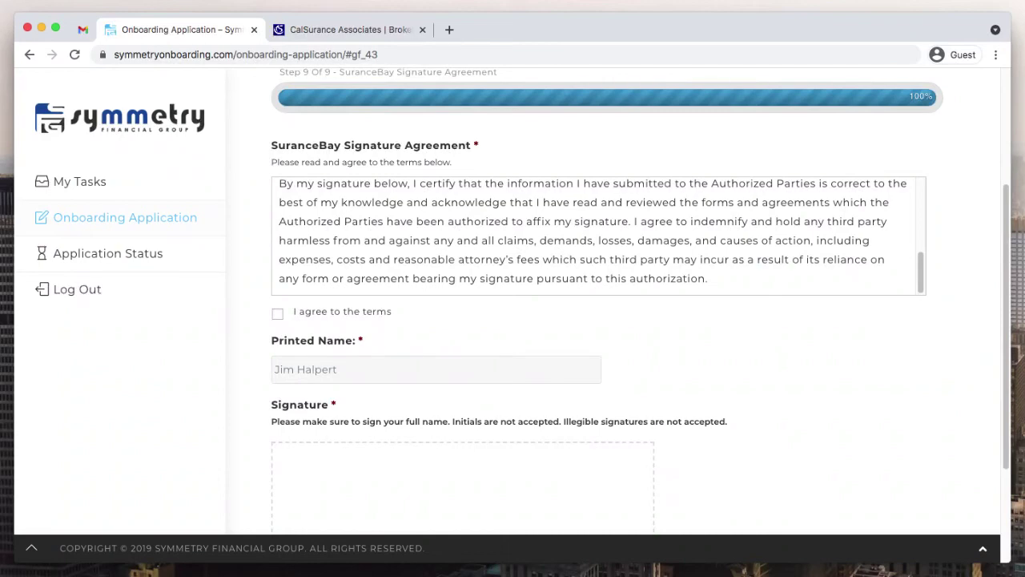
- Accept the SuranceBay Signature Agreement terms, sign the full name in the Signature box, and submit
click(277, 313)
scroll(600, 321, down, 2)
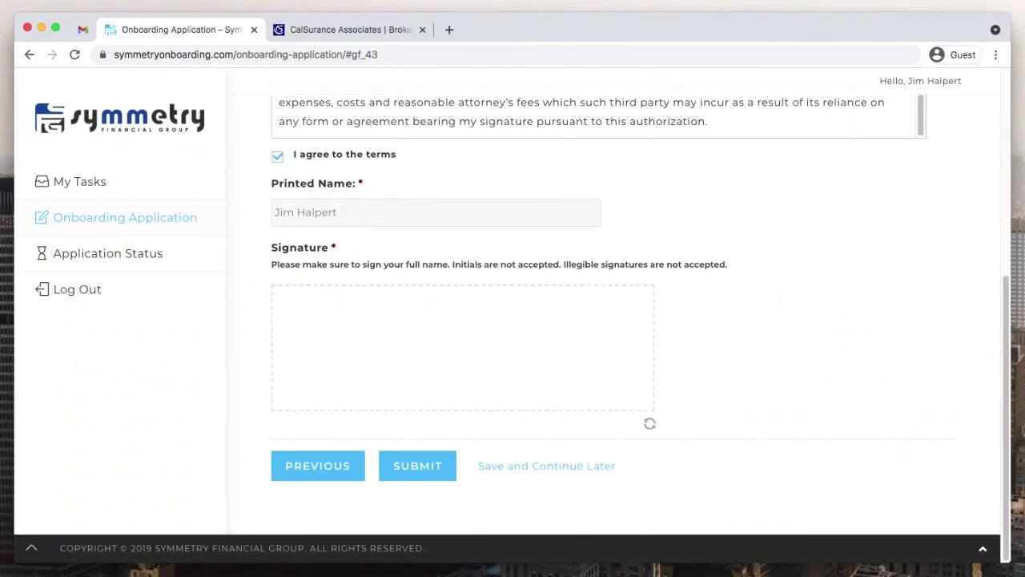
mouse_move(334, 315)
mouse_down()
mouse_move(330, 367)
mouse_move(321, 351)
mouse_move(370, 359)
mouse_move(396, 346)
mouse_move(426, 358)
mouse_up()
click(362, 324)
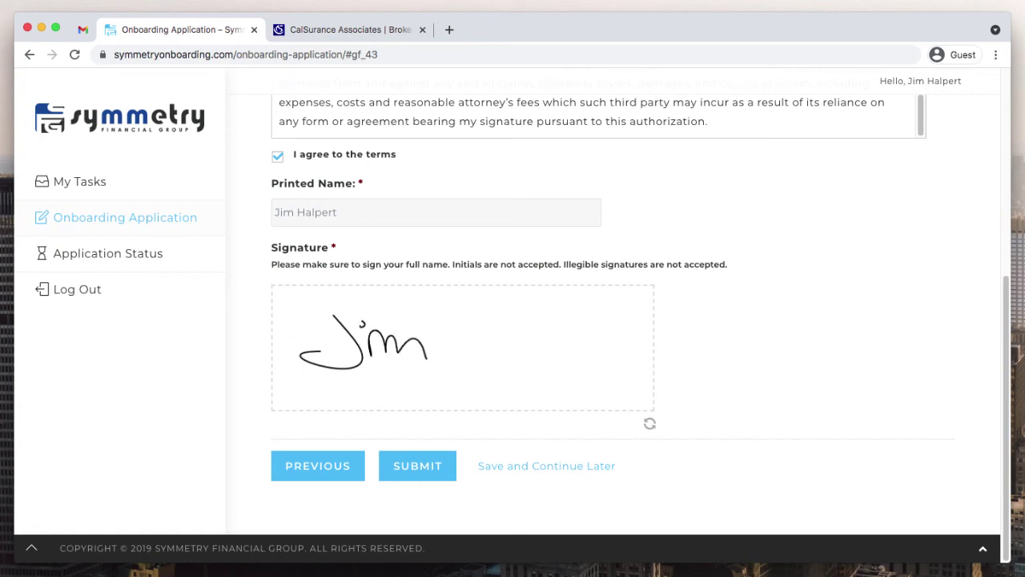
drag(389, 322, 440, 373)
mouse_move(479, 309)
mouse_down()
mouse_move(481, 369)
mouse_move(508, 322)
mouse_move(523, 382)
mouse_move(539, 339)
mouse_move(575, 337)
mouse_move(607, 352)
mouse_up()
drag(554, 330, 609, 327)
click(418, 466)
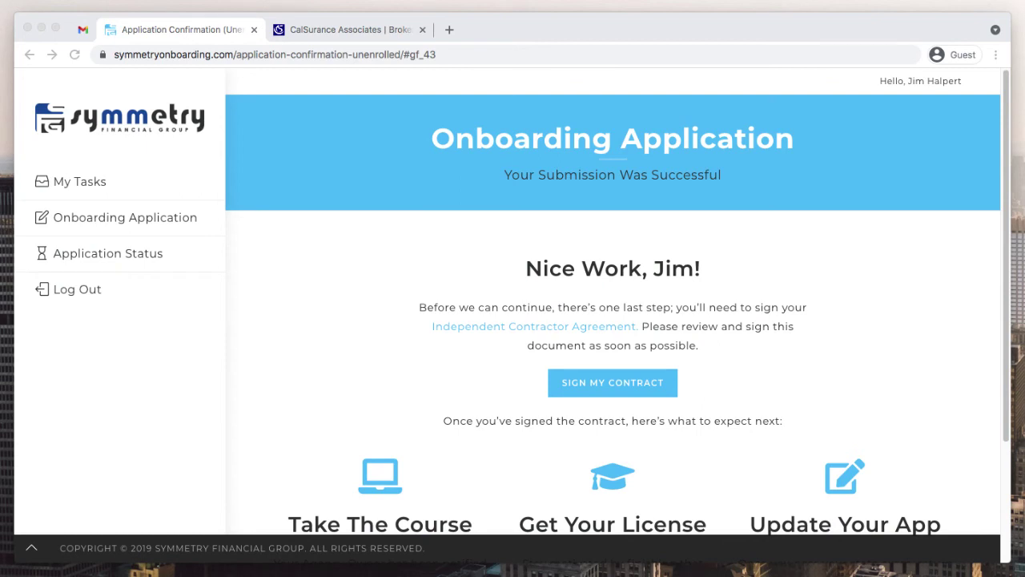
- Scroll down the submission confirmation page to read the next steps
scroll(613, 321, down, 2)
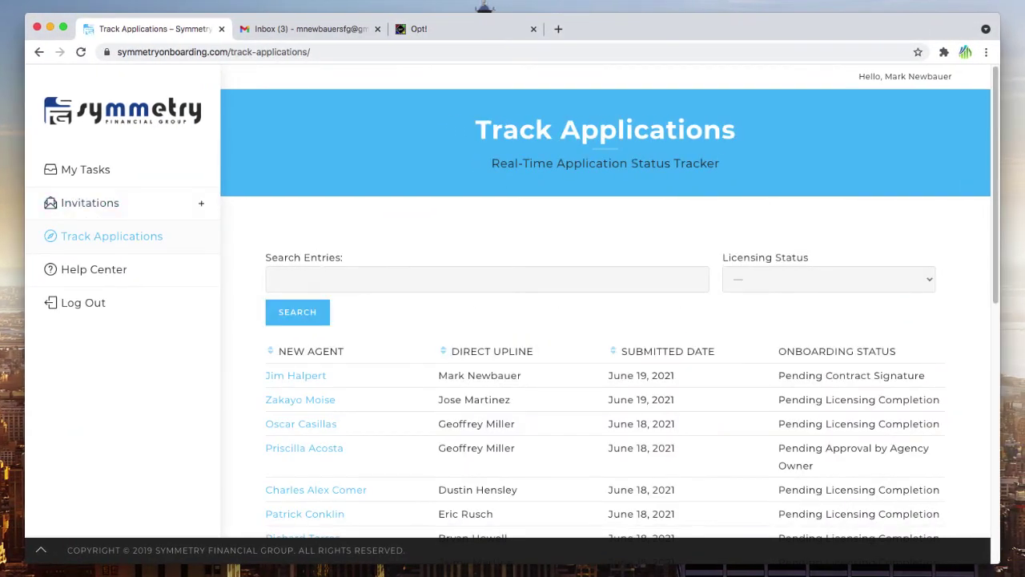
- Scroll the Track Applications table to the new agent's application marked Pending Contract Signature
scroll(605, 321, down, 3)
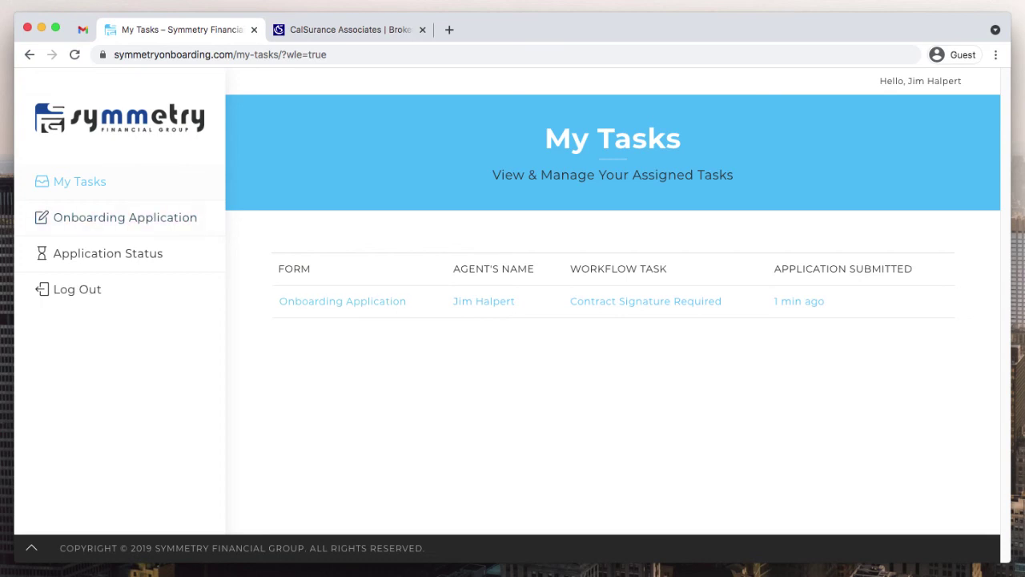
- Refresh the task list and scroll down to the Contract Signature Required task's Review & Sign button
key(super+r)
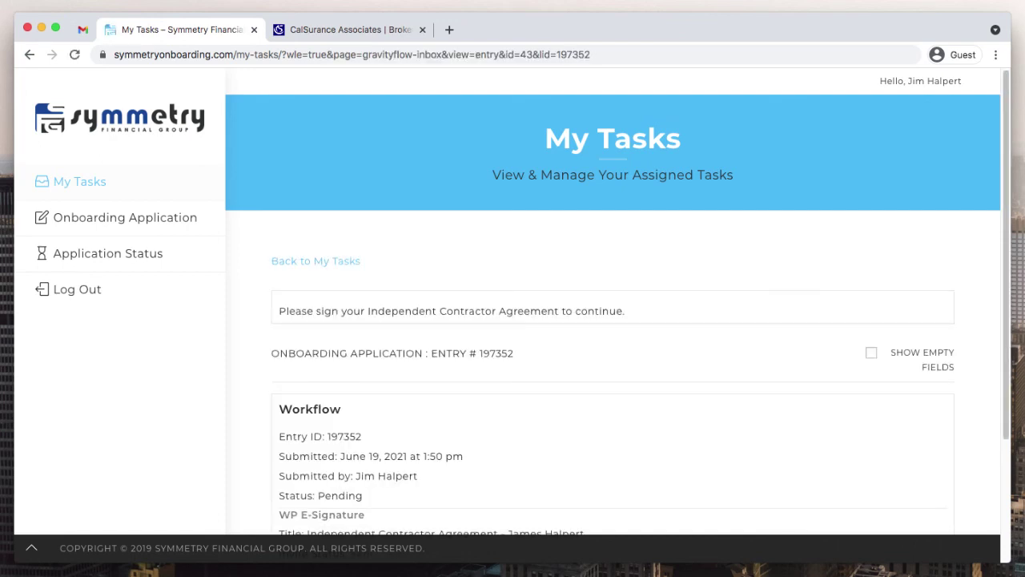
scroll(613, 320, down, 4)
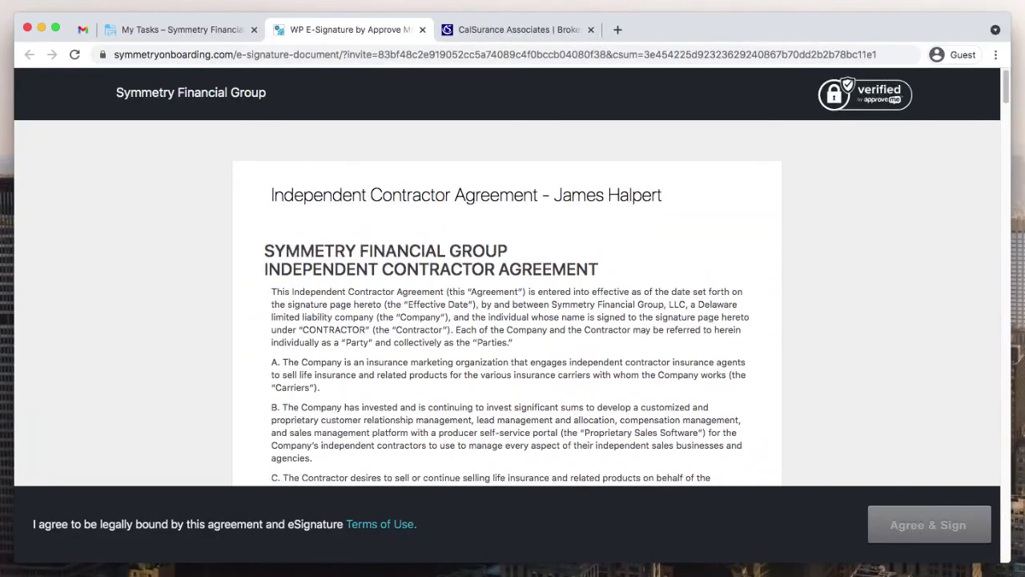
- Review the agreement's signature certificate and audit trail, then return to the My Tasks tab
scroll(507, 320, down, 15)
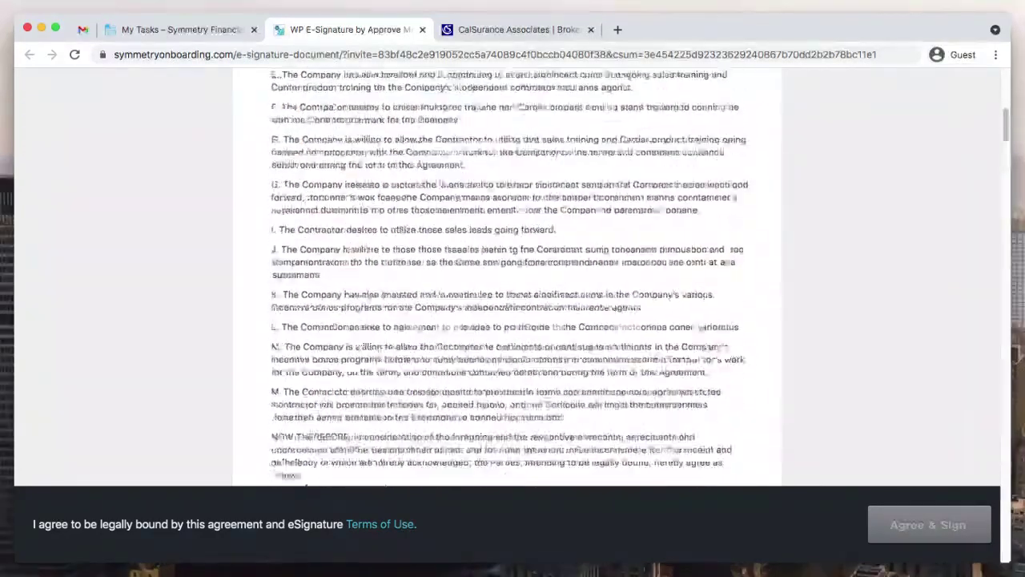
scroll(507, 320, down, 20)
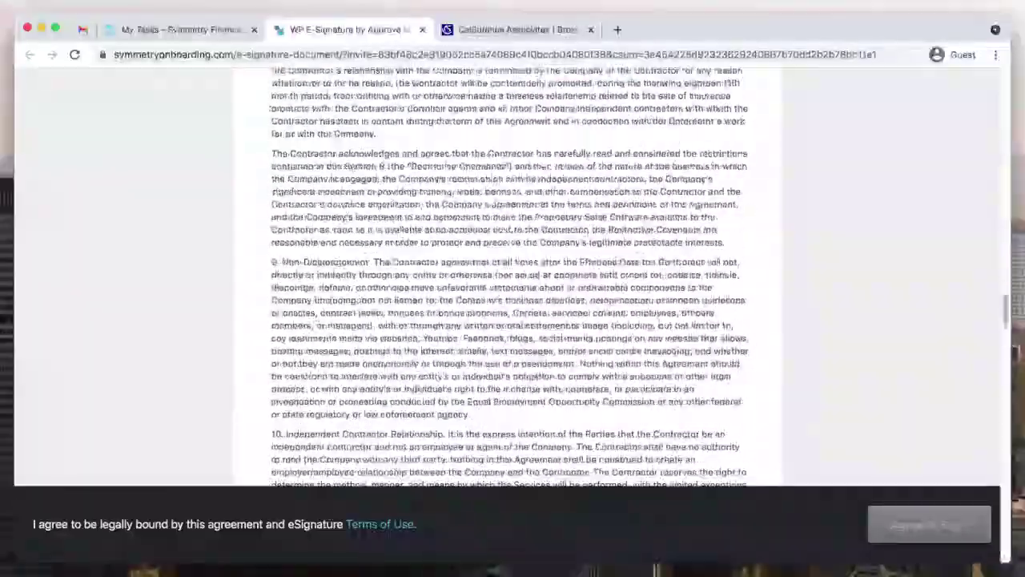
scroll(508, 320, down, 20)
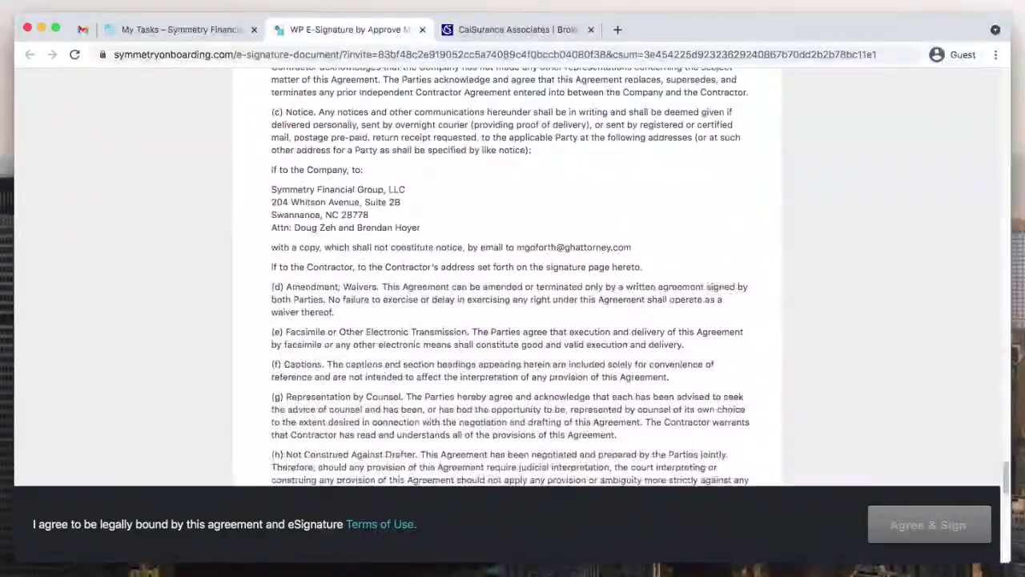
scroll(507, 320, down, 5)
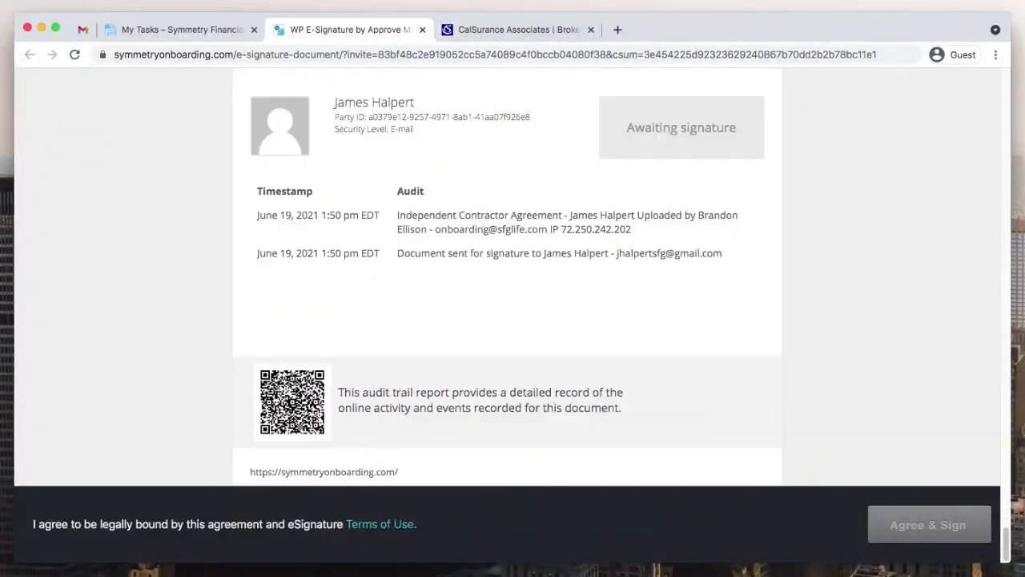
scroll(507, 320, up, 5)
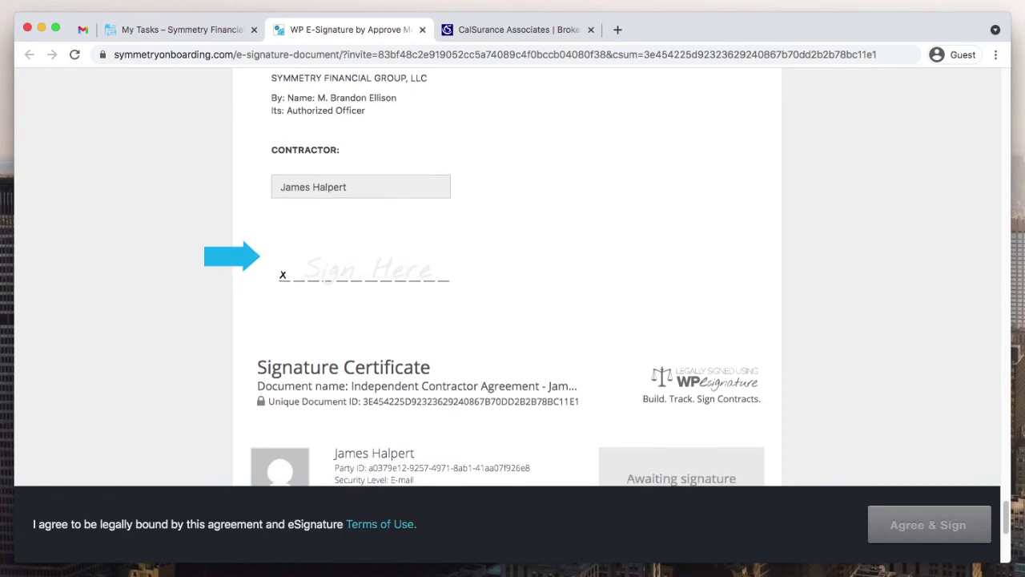
scroll(507, 281, up, 20)
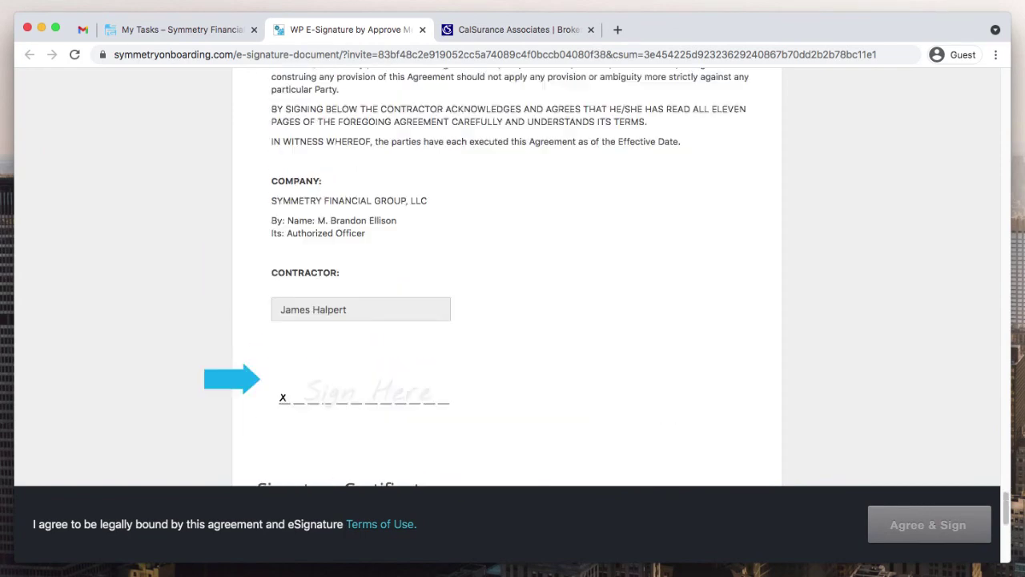
scroll(507, 281, down, 2)
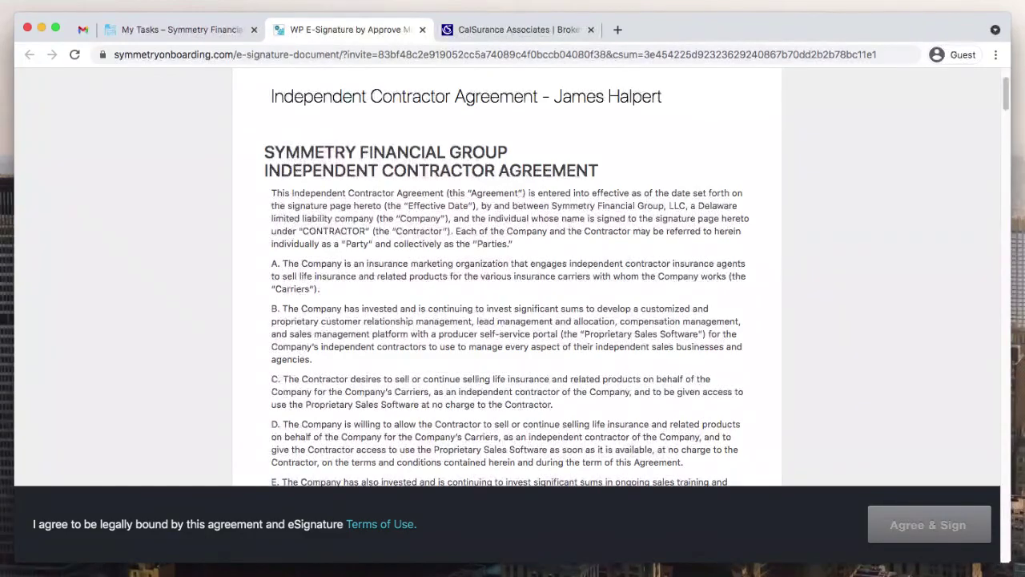
scroll(507, 280, down, 15)
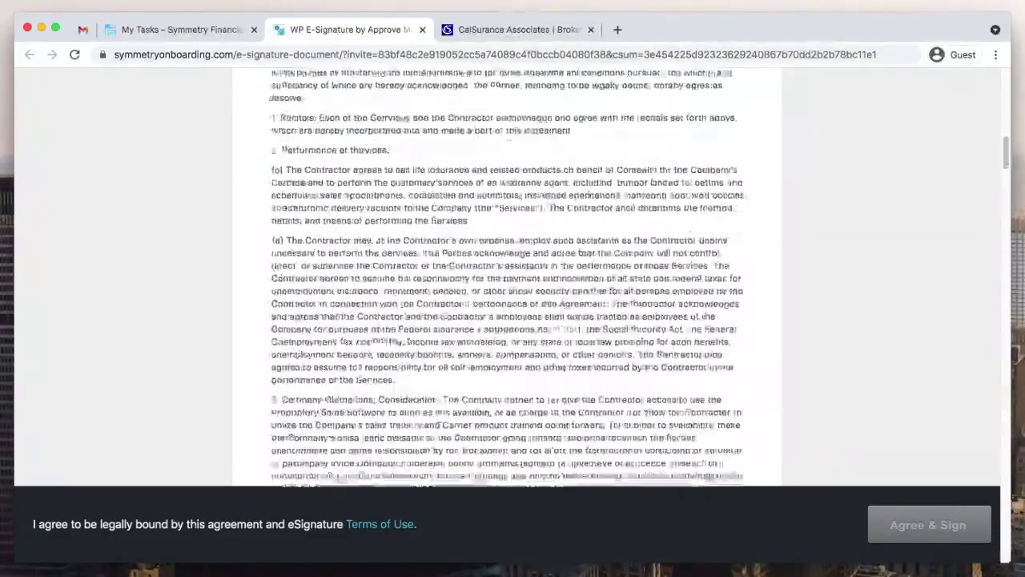
scroll(507, 280, down, 20)
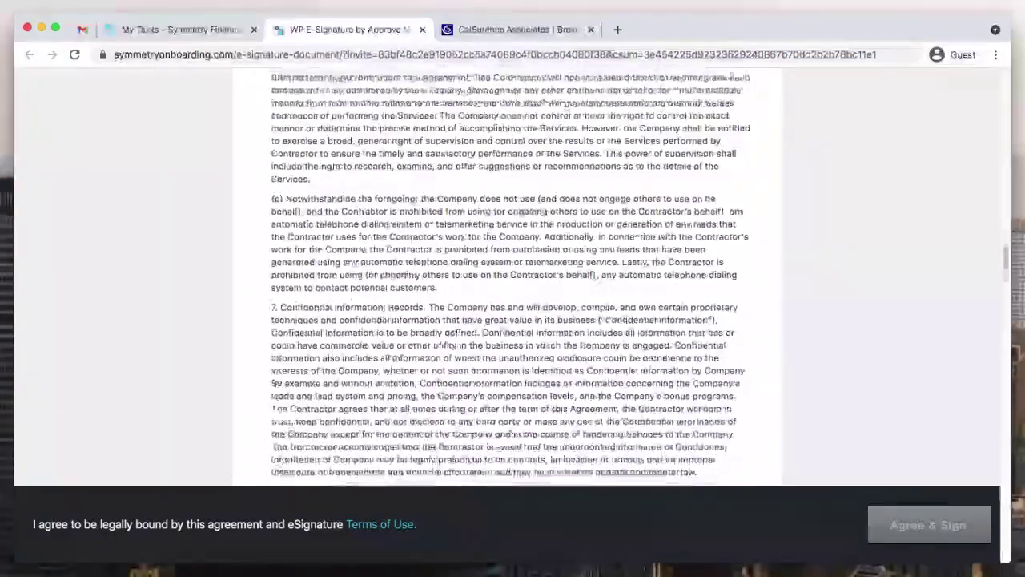
scroll(507, 281, down, 20)
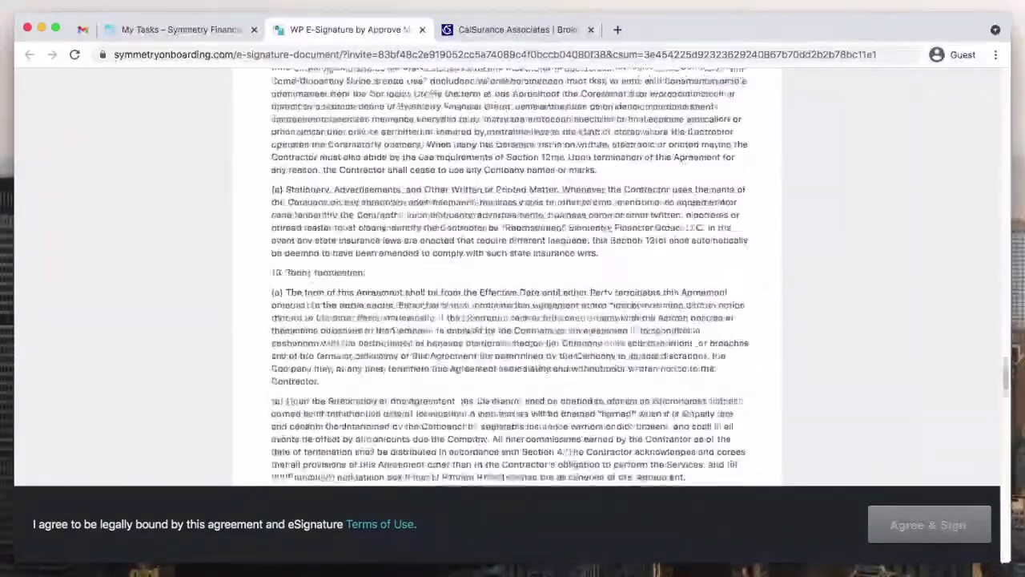
scroll(507, 280, down, 20)
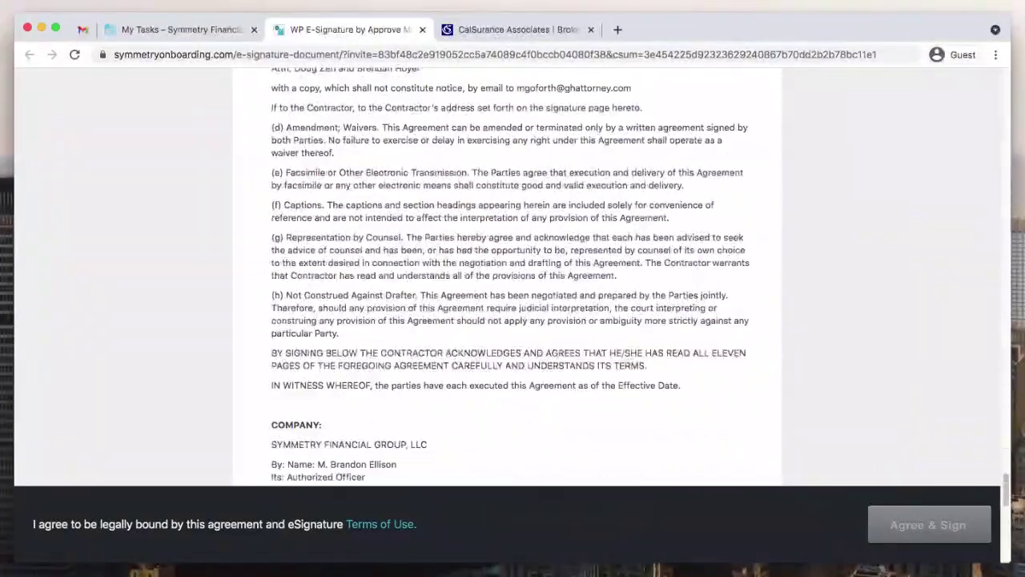
scroll(507, 280, down, 1)
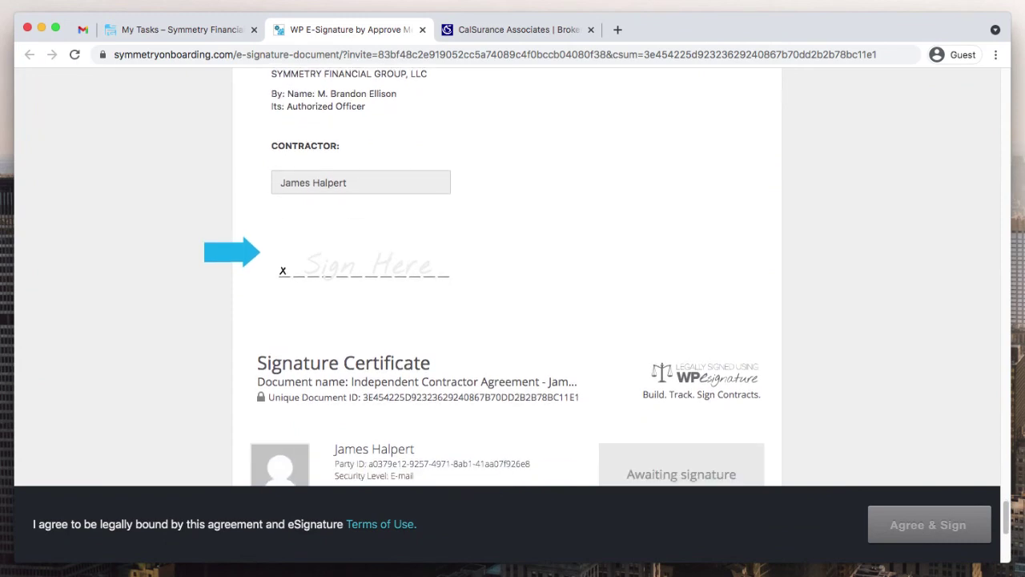
scroll(507, 280, down, 5)
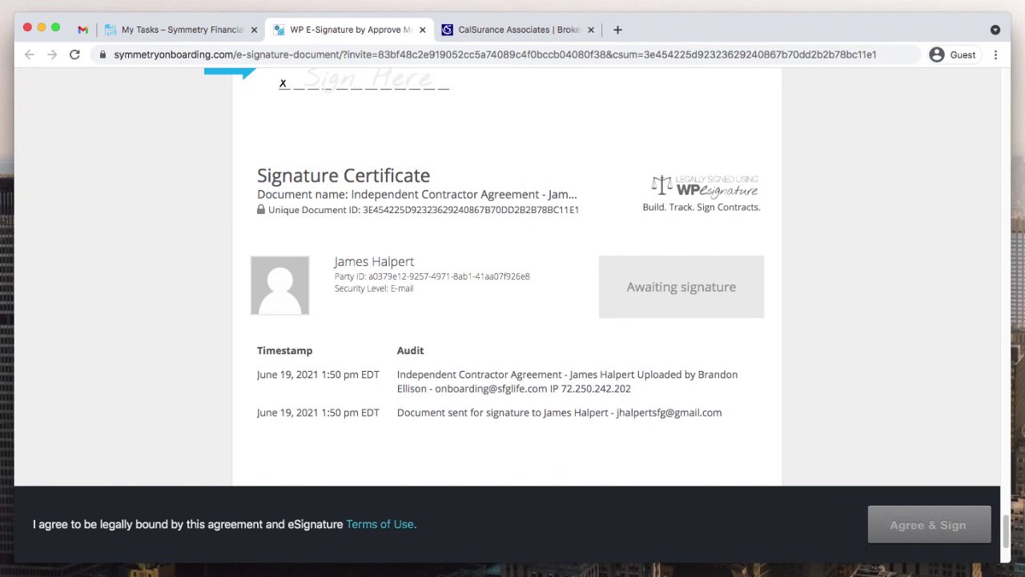
scroll(507, 281, down, 3)
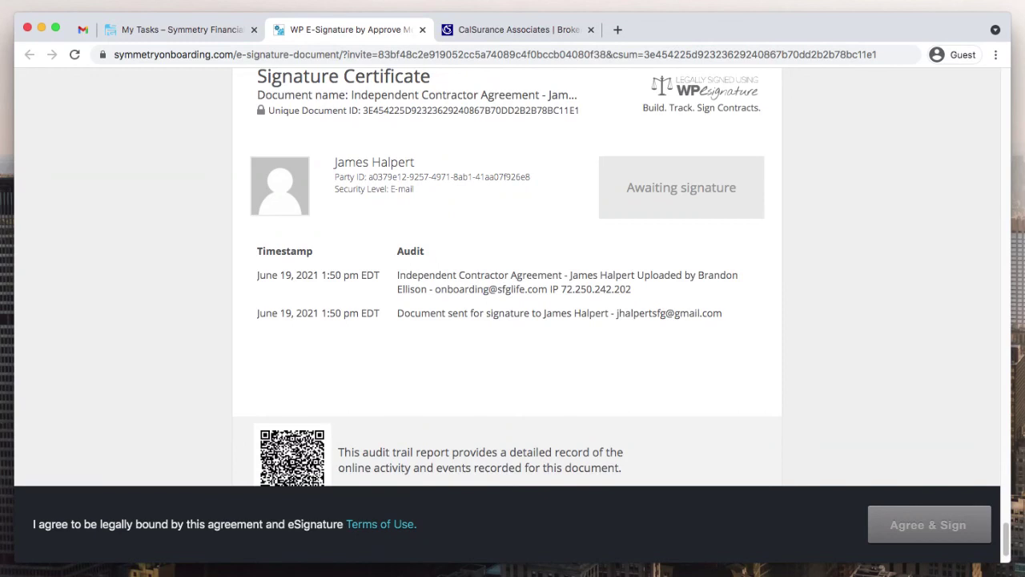
scroll(507, 280, down, 2)
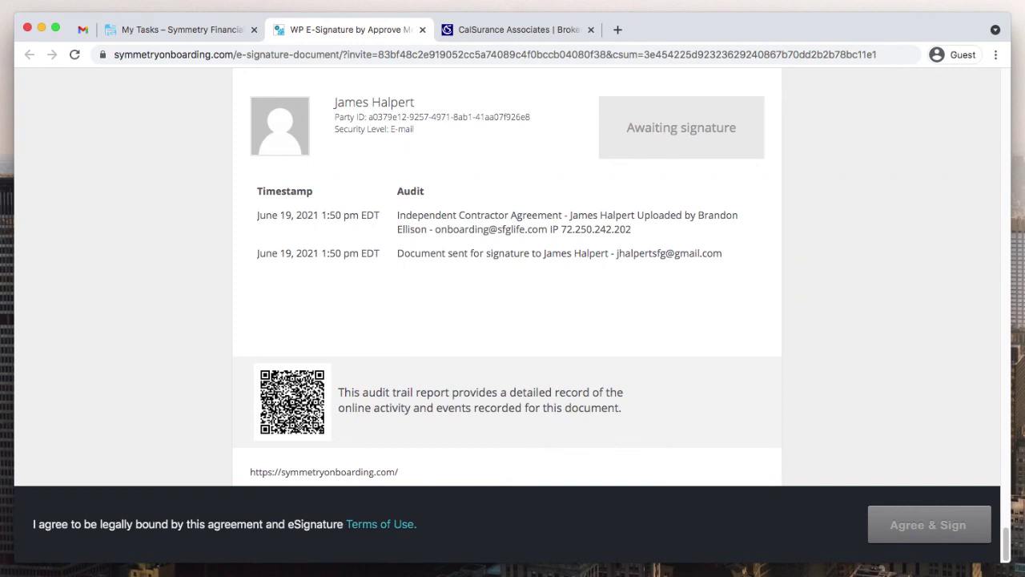
key(ctrl+shift+Tab)
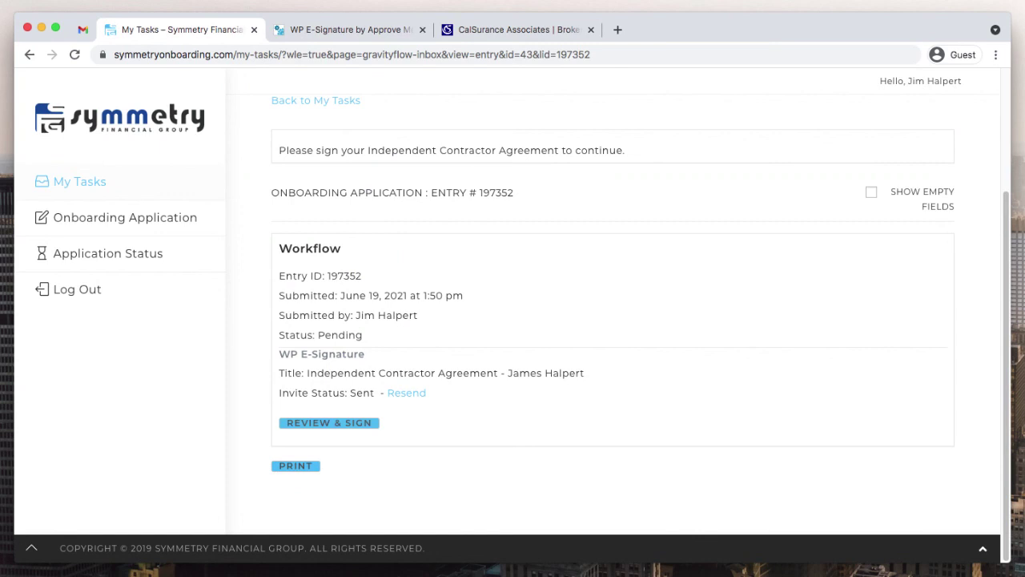
- Reload, check Application Status reads Pending Contract Signature, then go to Onboarding Application
scroll(612, 321, up, 3)
key(super+r)
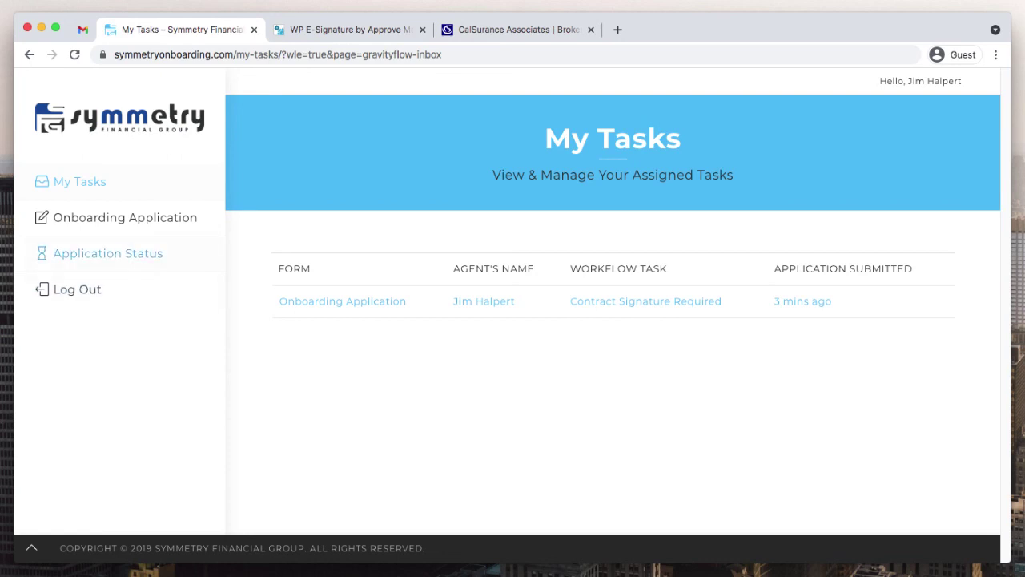
click(107, 253)
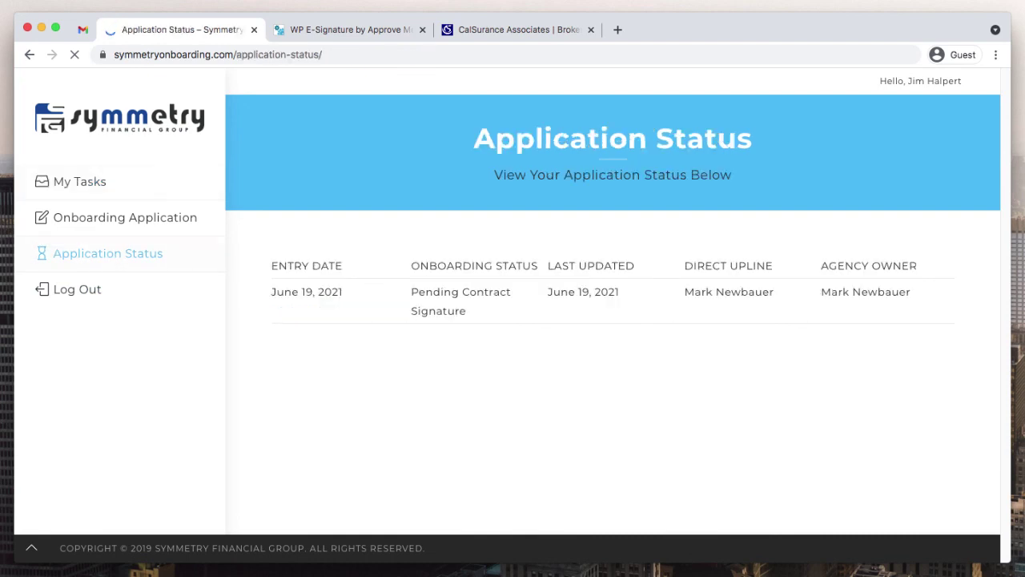
drag(434, 291, 467, 313)
click(467, 313)
click(125, 217)
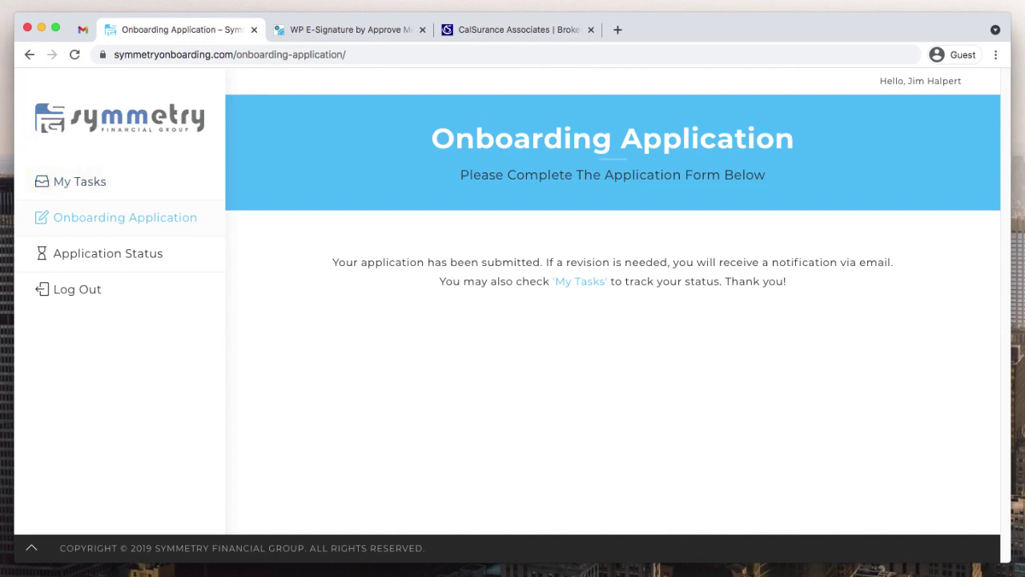
- Return to the portal's Welcome Back home page via the Symmetry logo
click(120, 118)
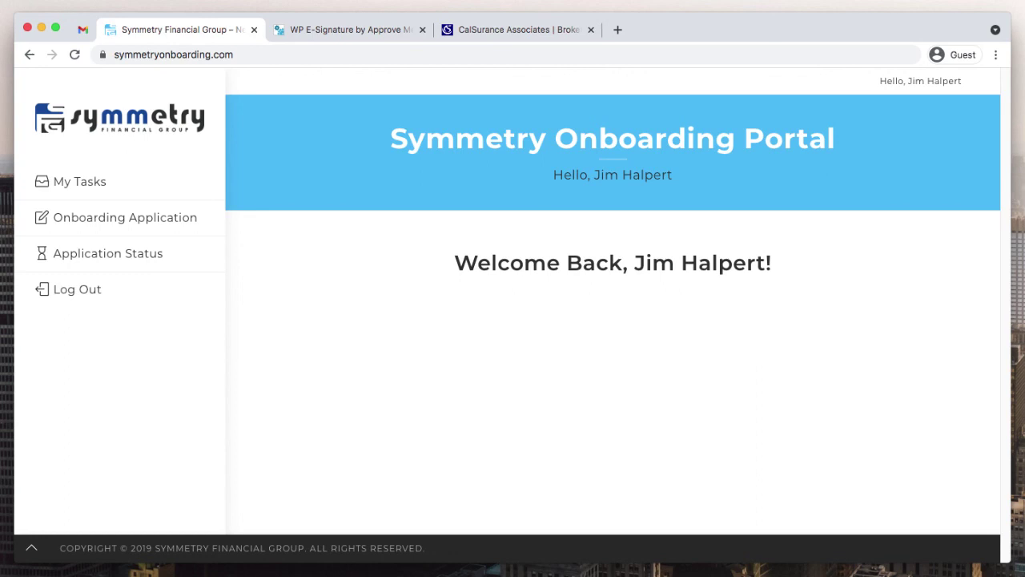
- In Gmail, minimize the draft and read the Symmetry welcome email, then return to the portal
key(ctrl+shift+Tab)
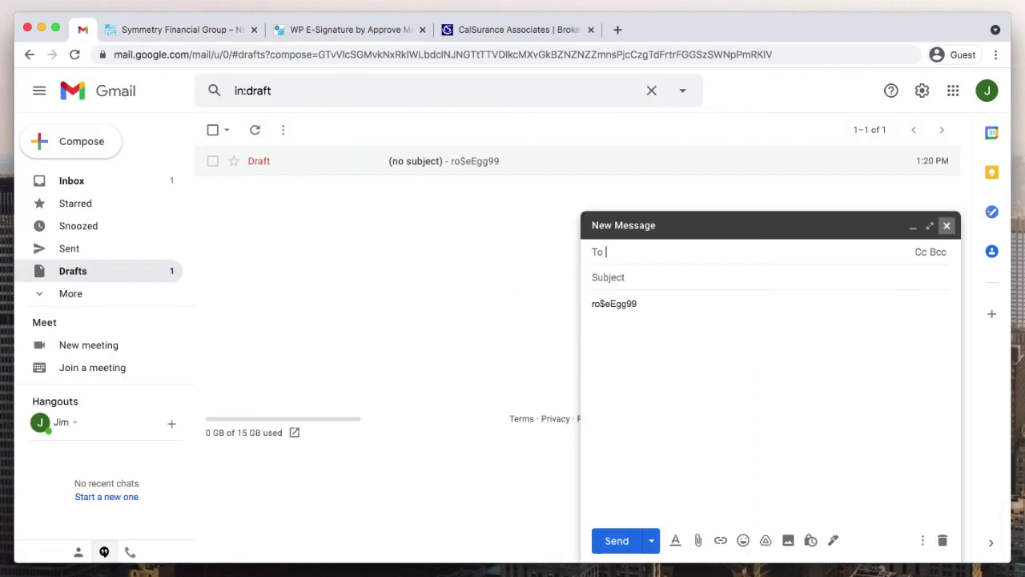
click(912, 226)
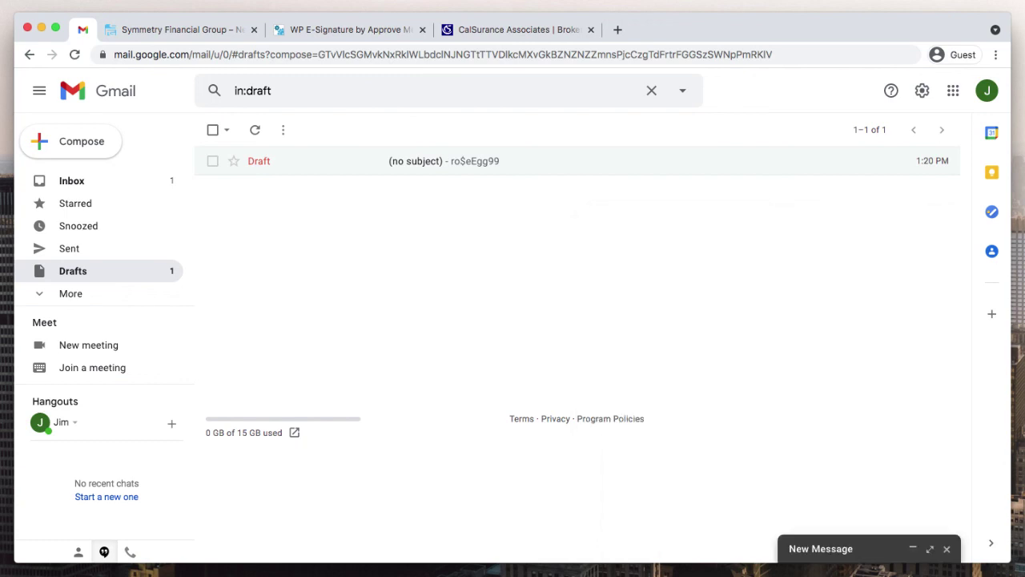
click(72, 180)
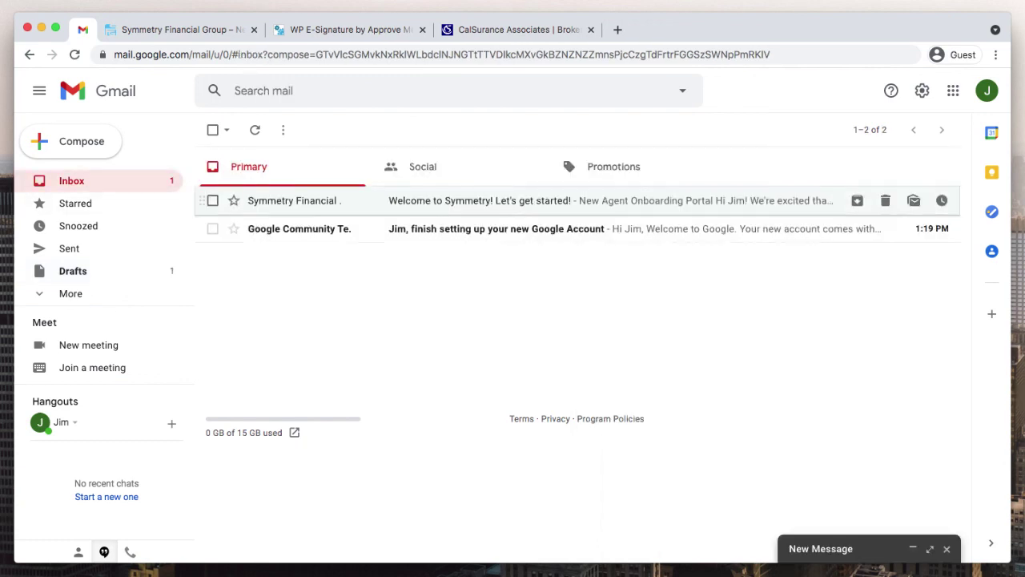
click(481, 200)
scroll(597, 353, down, 3)
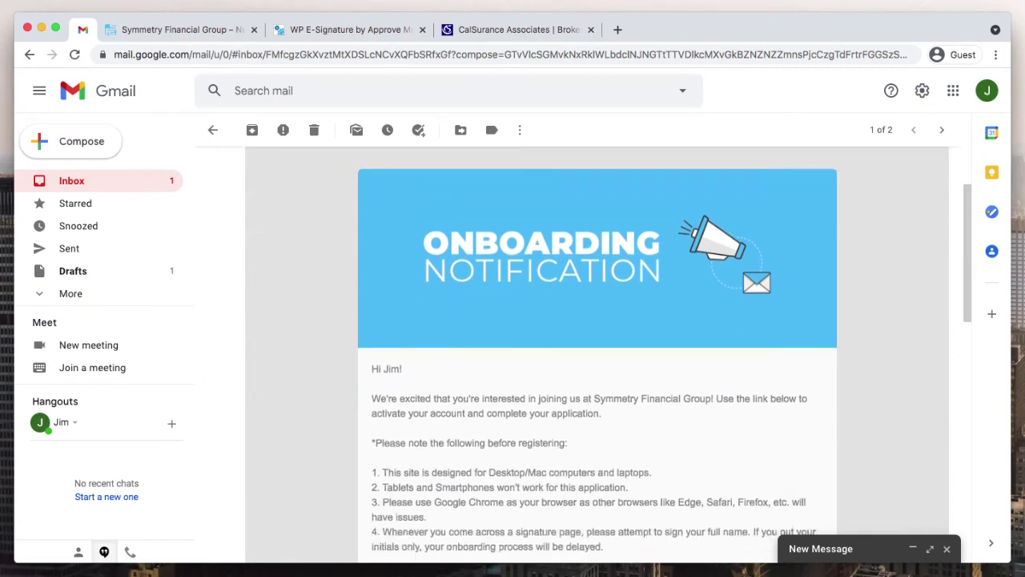
scroll(596, 352, down, 3)
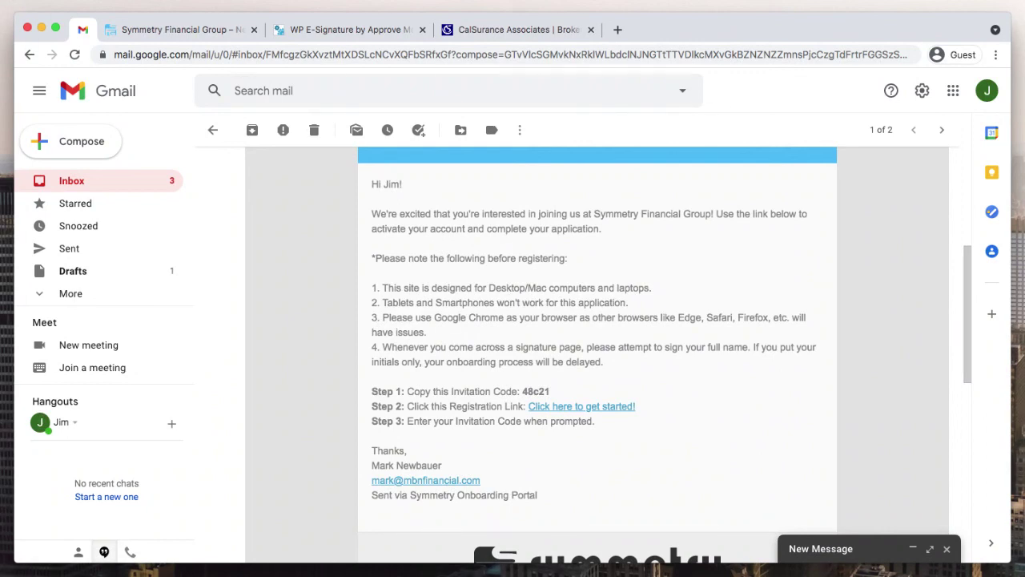
key(ctrl+Tab)
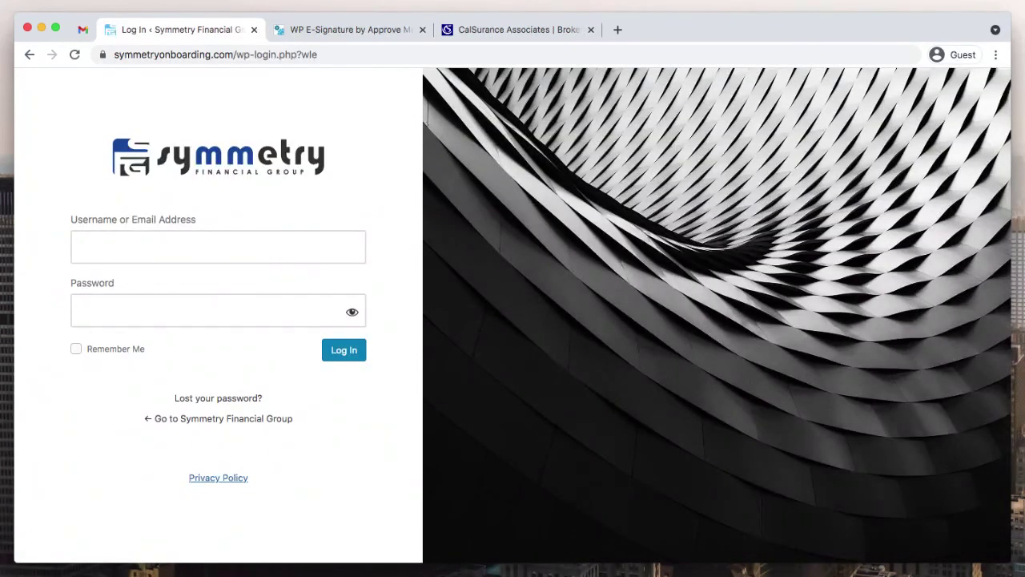
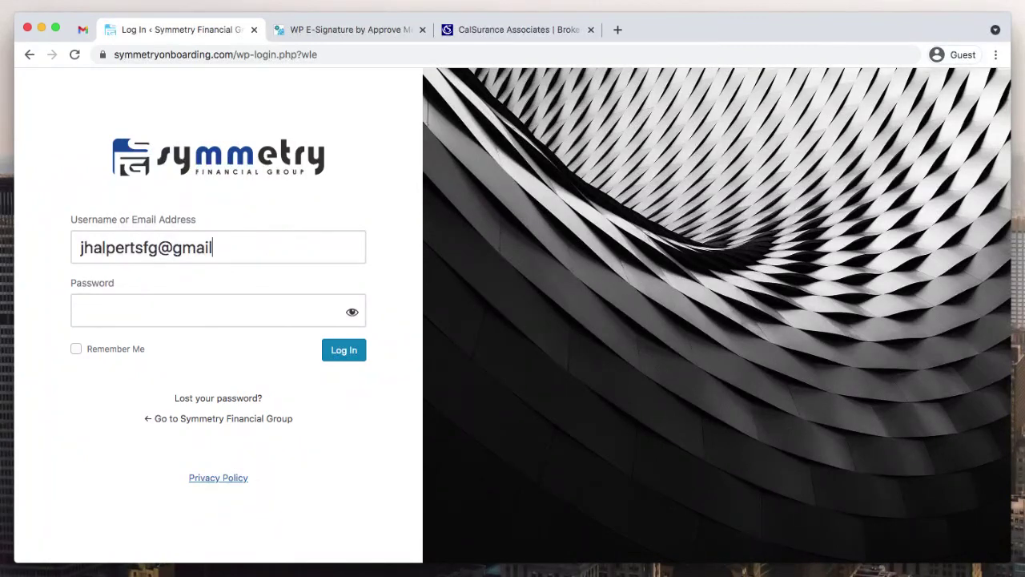
- Sign in to the portal with the account e-mail and password
key(Tab)
key(super+v)
key(Return)
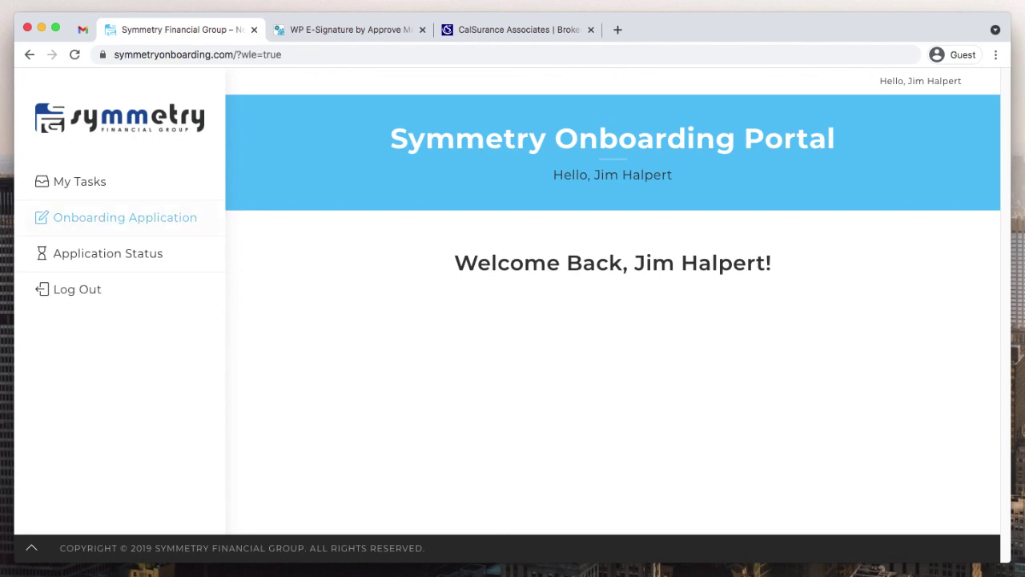
- Load the Onboarding Application page, then switch back to the invitation email
click(125, 217)
click(125, 217)
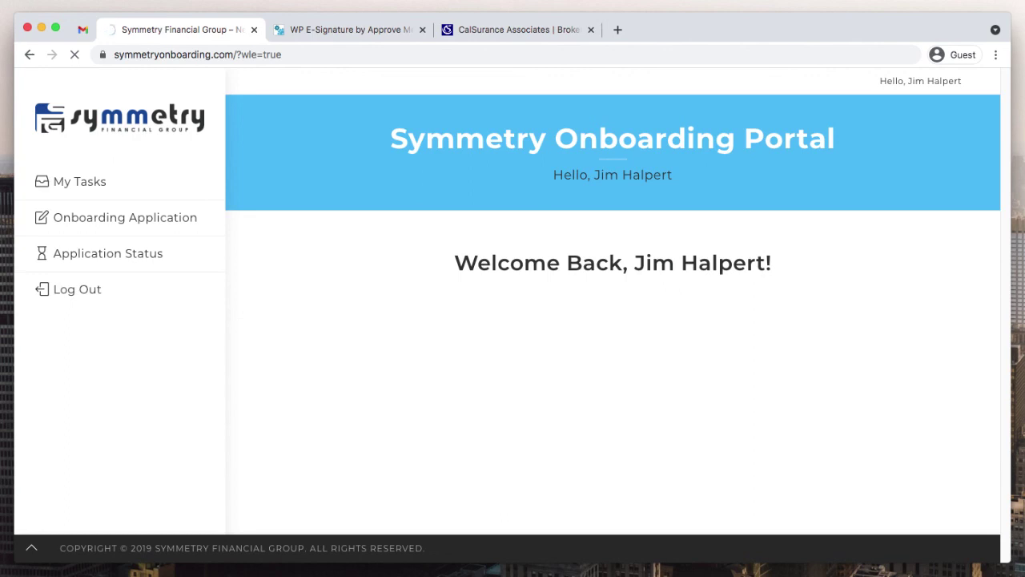
key(super+1)
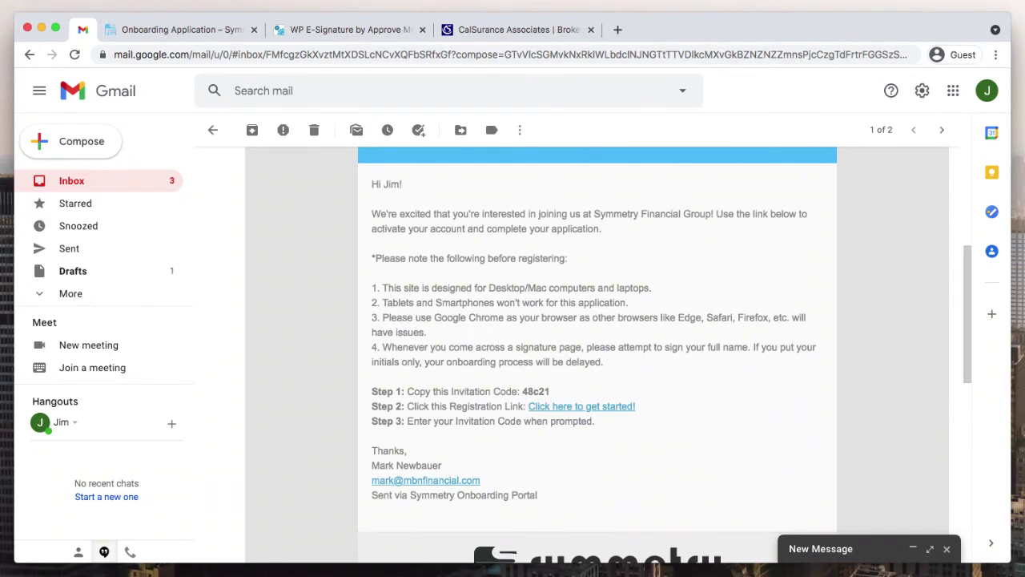
- Compare the email's browser and signature notes with the portal's application-submitted message
drag(626, 317, 603, 362)
click(603, 362)
scroll(597, 345, up, 2)
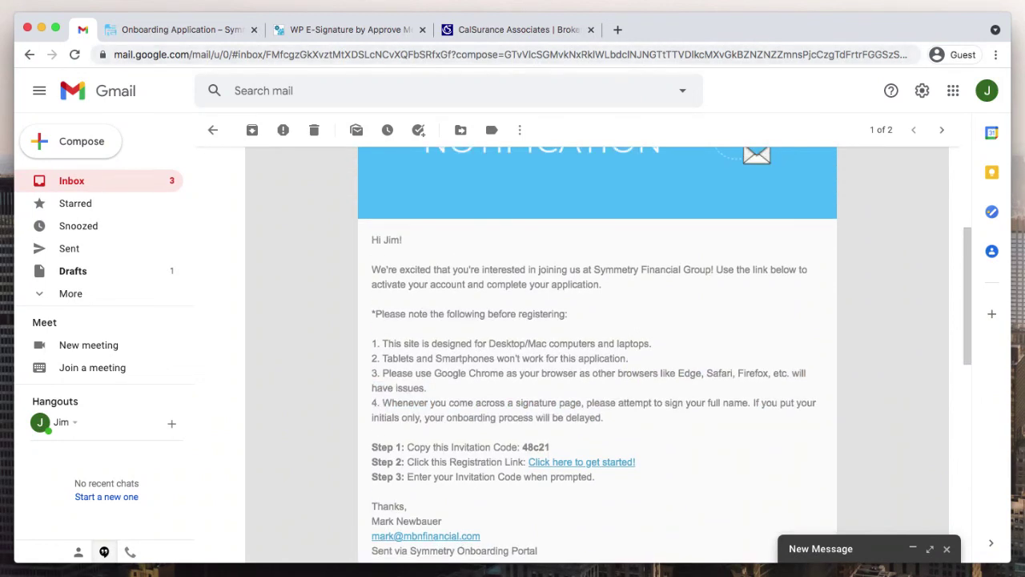
key(ctrl+Tab)
drag(481, 262, 485, 281)
click(485, 281)
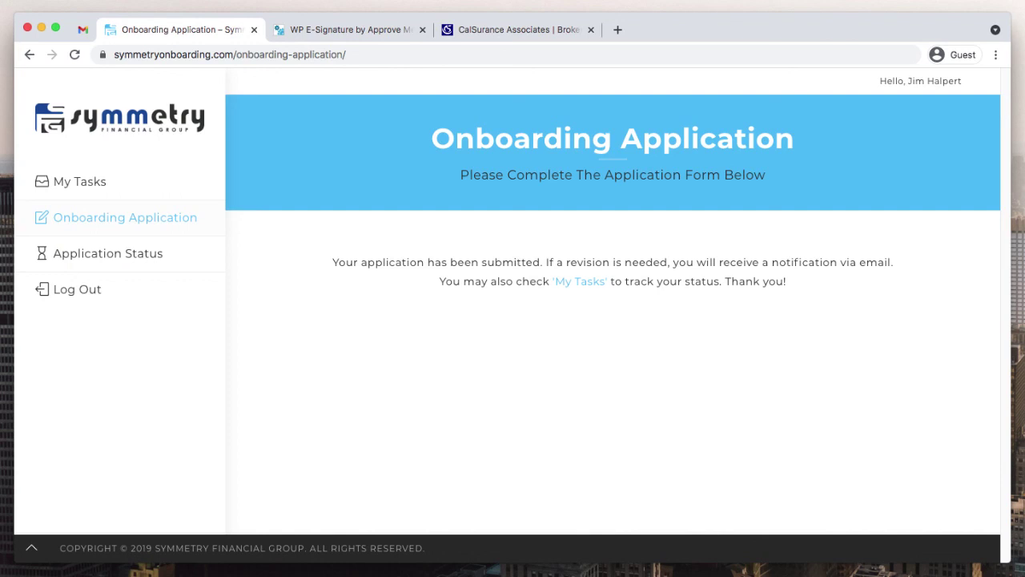
key(ctrl+shift+Tab)
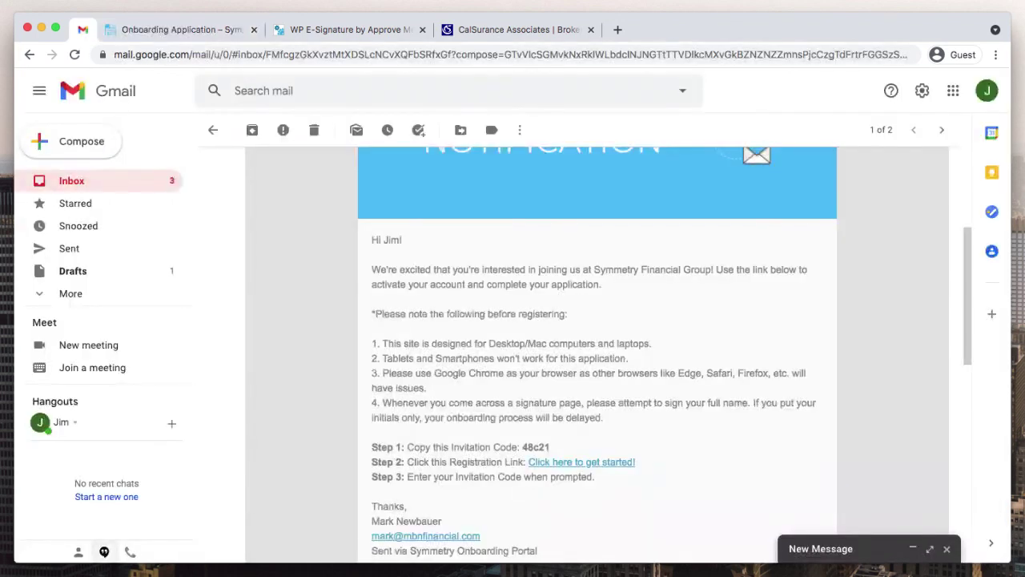
key(ctrl+Tab)
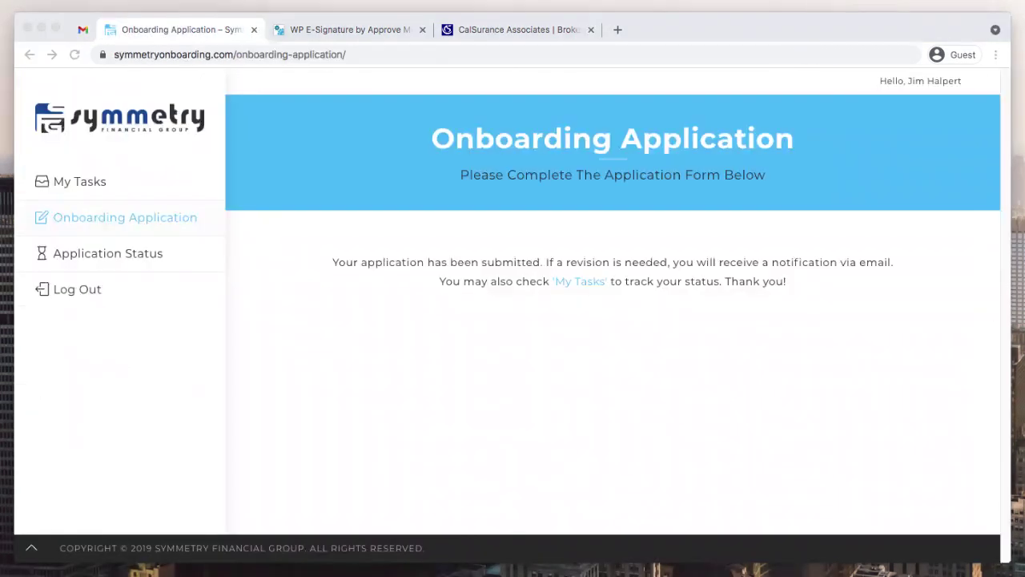